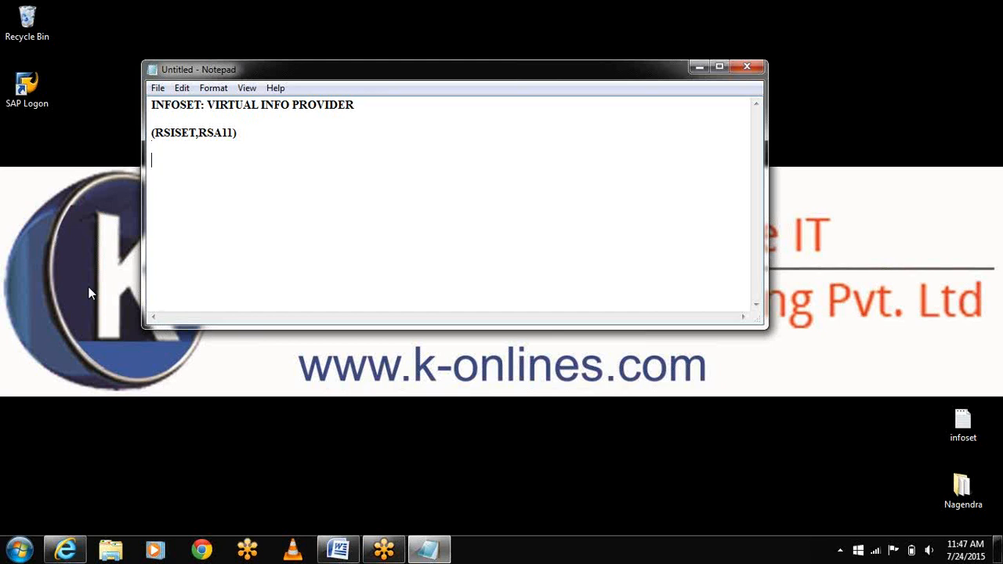
Add the note lines "USES:JOIN OPERATION" and "INFOSETS ARE TWO TYPES" below the transaction codes.
text(:JOIN OP)
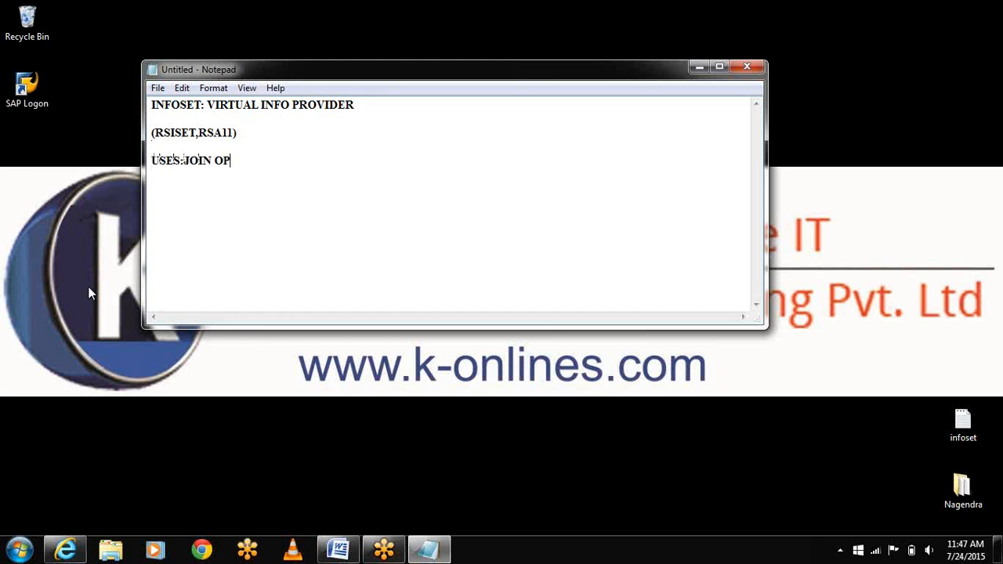
text(ERATION)
key(Return)
text(INFOSETS)
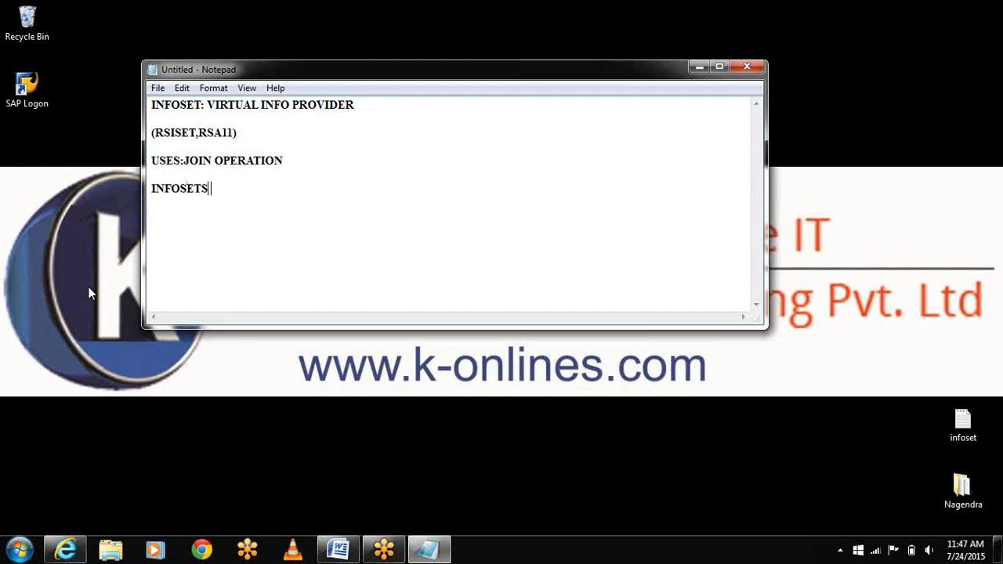
text( ARE TWO TYPES)
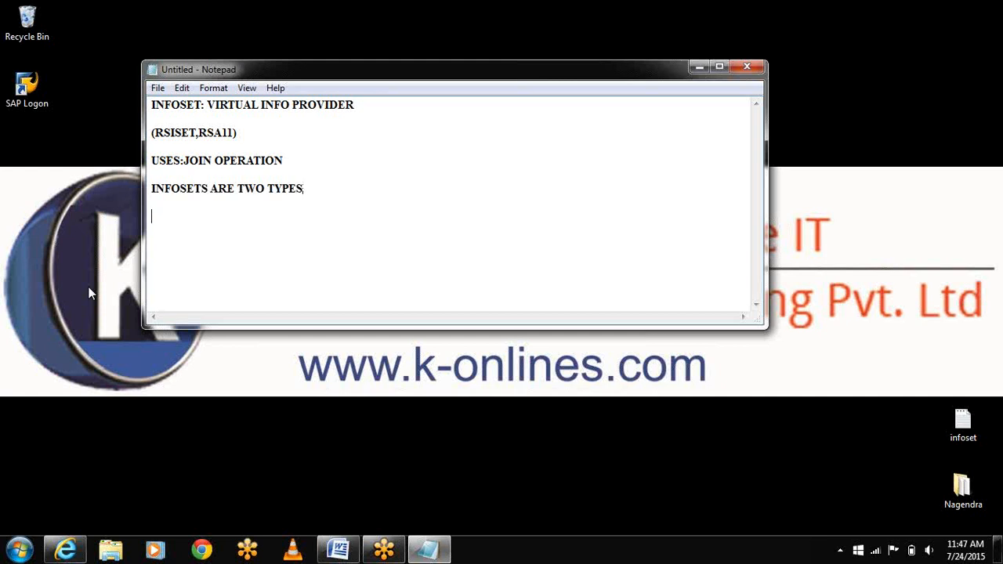
List the two infoset types as "1.STANDARD INFOSET(OR)INFOSET" and "2.CLASSIC INFOSET".
text(1.STANDARD INFOSET)
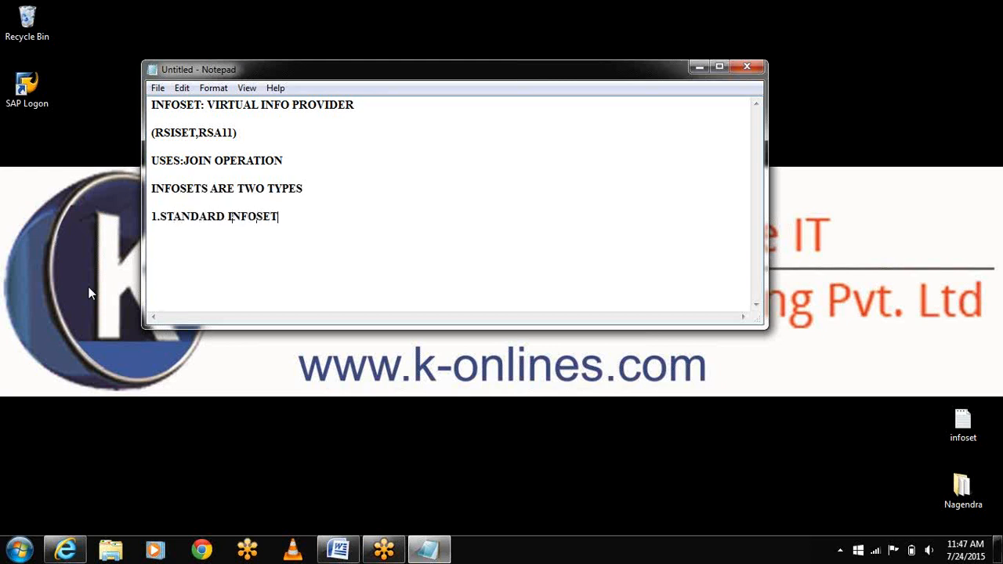
text((0)
key(BackSpace)
text(OR)INFOSET)
key(Return)
text(2.CLASSIC INFOSET)
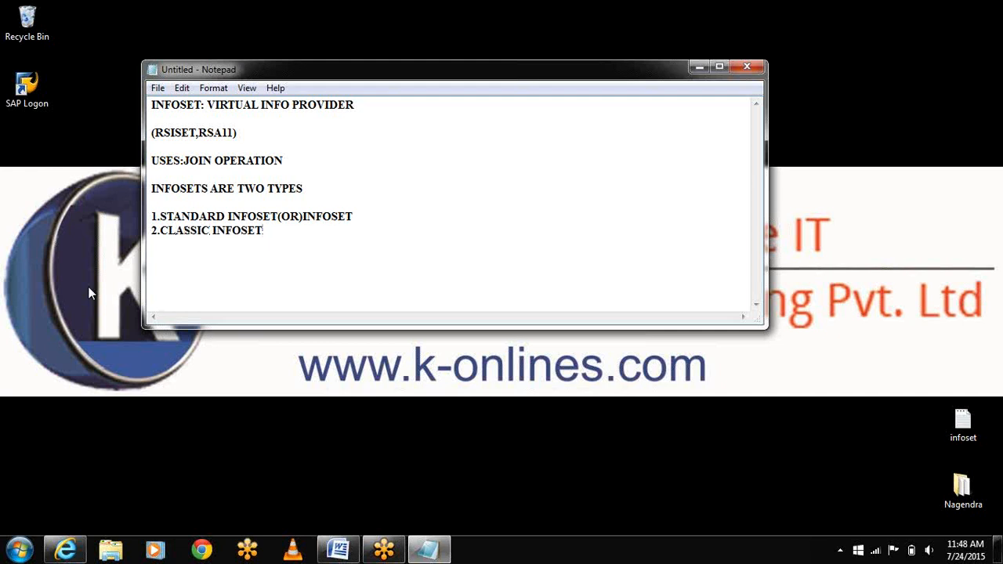
Append the transaction codes "(RSISET,RSA11)" to the standard infoset line.
click(389, 217)
text((RSISET,RSA11)
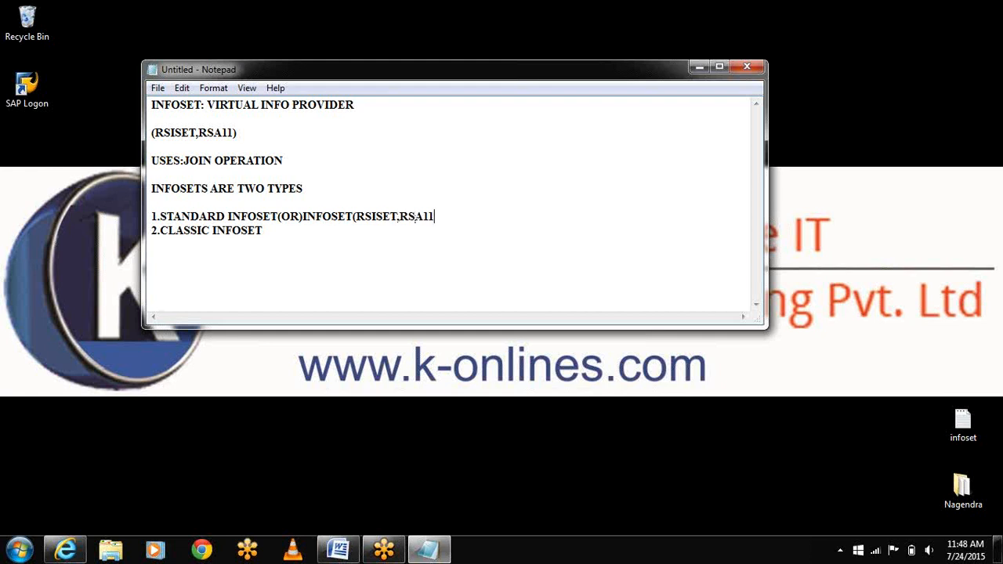
text())
Append the transaction codes "(RSQO2,SQ01,SQ02,SQ03)" to the classic infoset line.
click(298, 236)
text(()
key(BackSpace)
text((RSQO1)
key(BackSpace)
text(2,SQ)
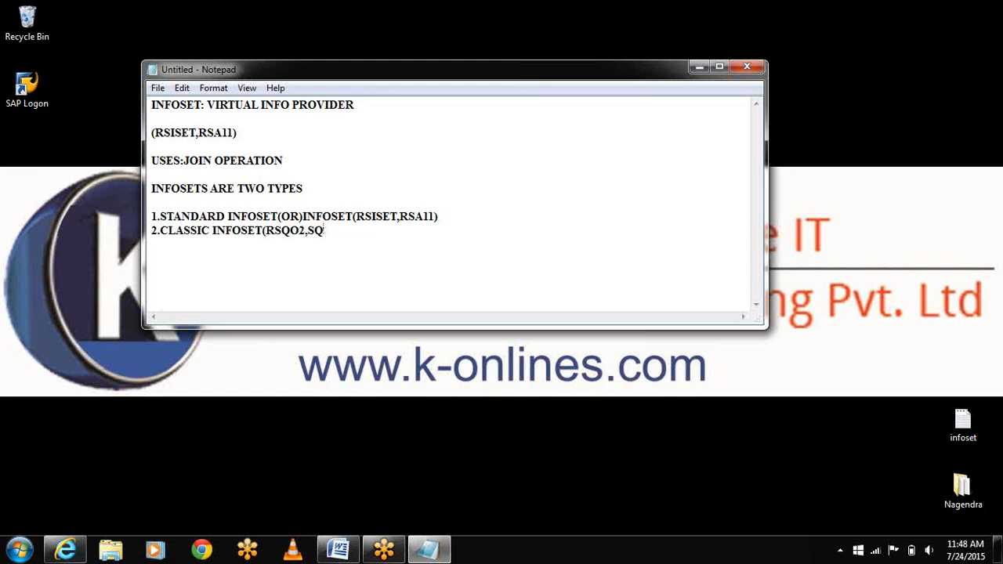
text(01,SQ02,SQ03)
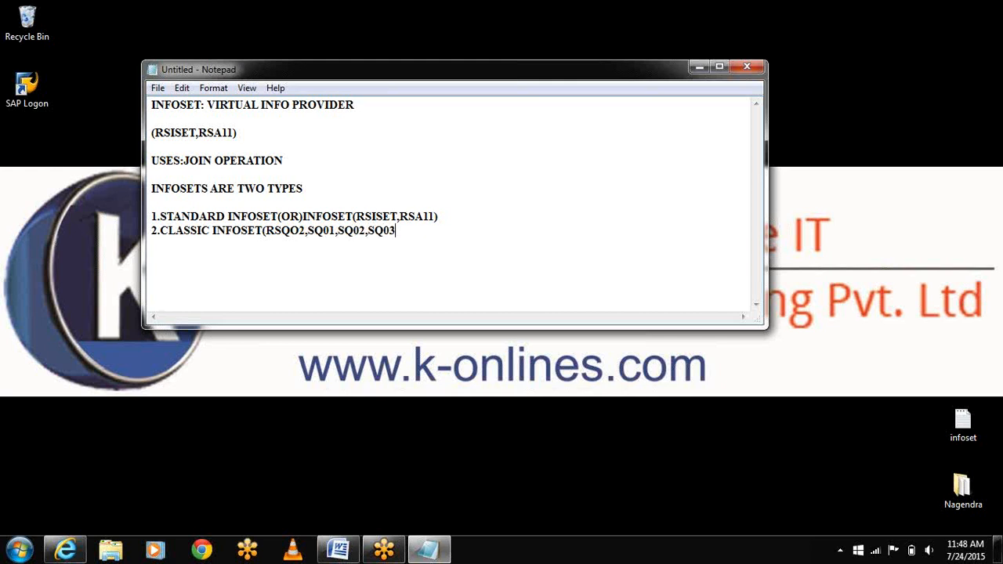
text())
Add a "STANDARD INFOSET" heading and list "1.DSO", "2.INFOCUBE" and "3.INFOOBJECT(CHAR MASTER DATA)" beneath it.
key(Return)
key(Return)
text(STANDARD INFOSET)
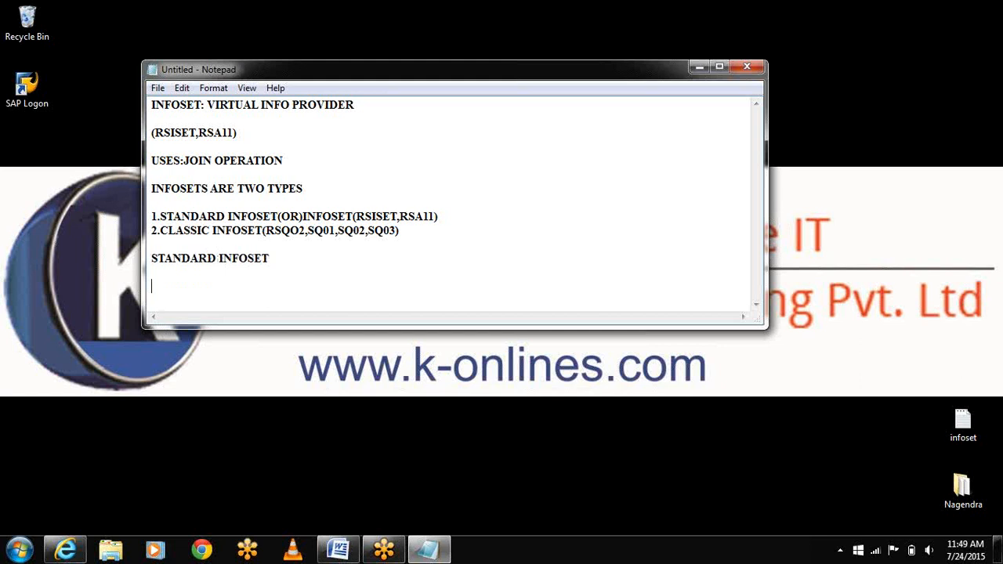
text(1.DSO )
text(2.INFOC)
text(UBE)
key(Return)
text(3.INFOOBJECT(CHAR MASTER DATA))
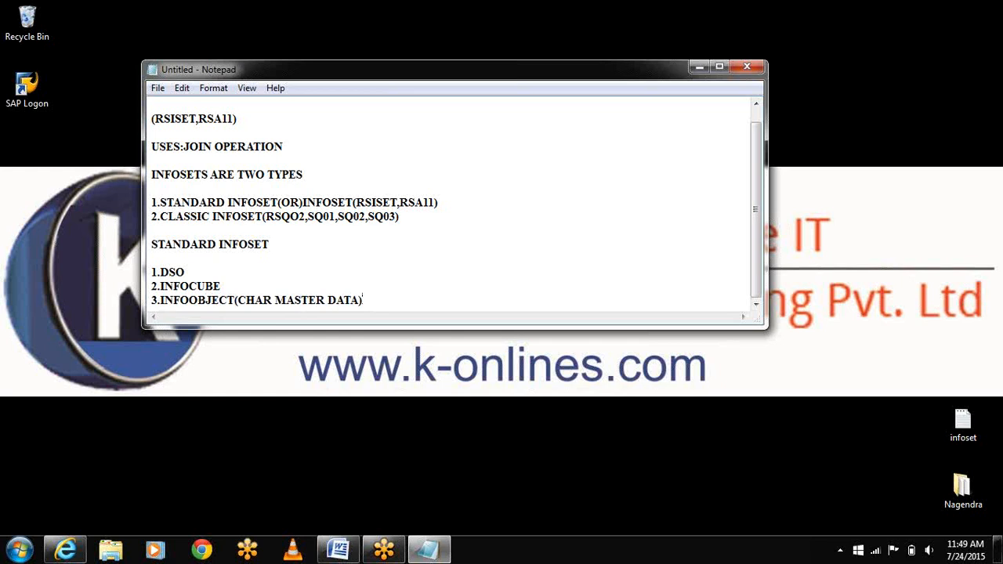
Add the note "N:IN SAP-BW 3.5 INFOSETS CAN B CREATED ON ODS .INFOOBJECTS BUT NOT ON INFOCUBE" below the object list.
key(Return)
key(Return)
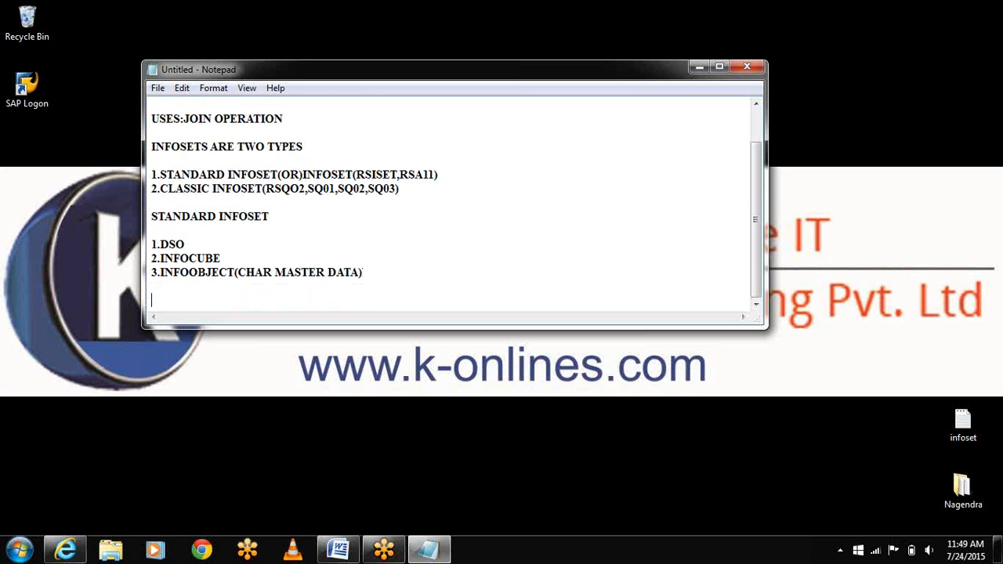
text(N:)
text(IN SAP-BW 3)
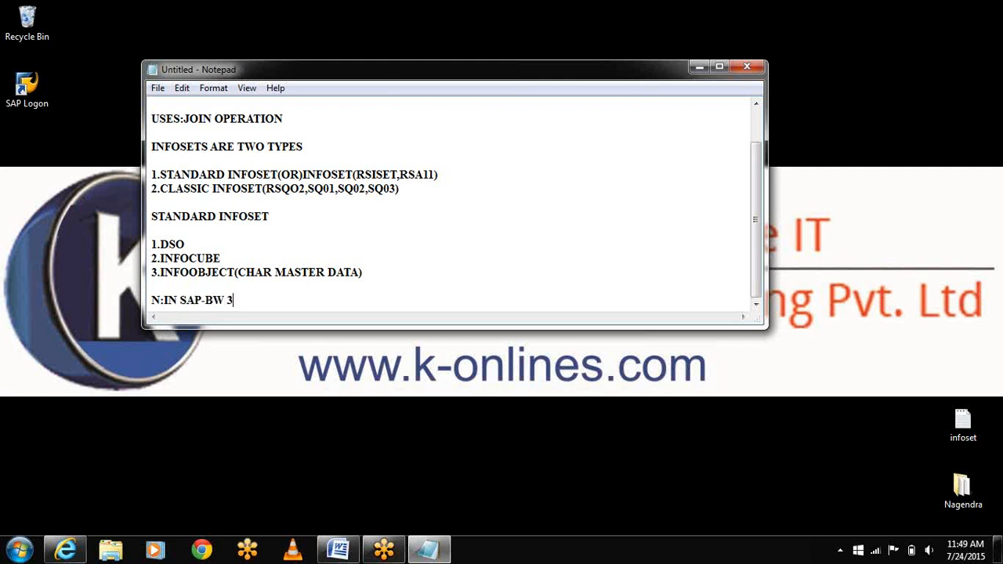
text(.5 INFOSETS CAN)
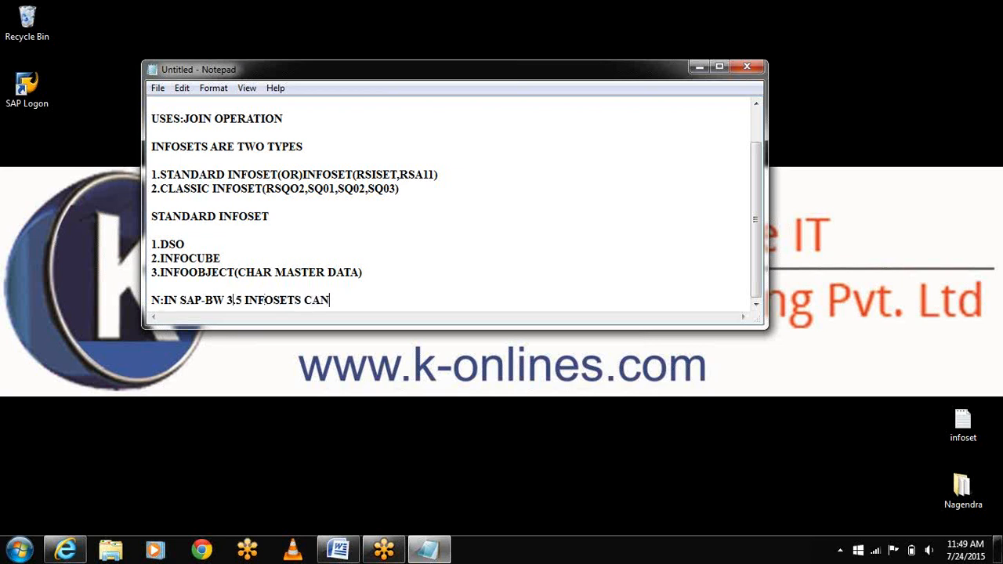
text( B CREATED ON ODS)
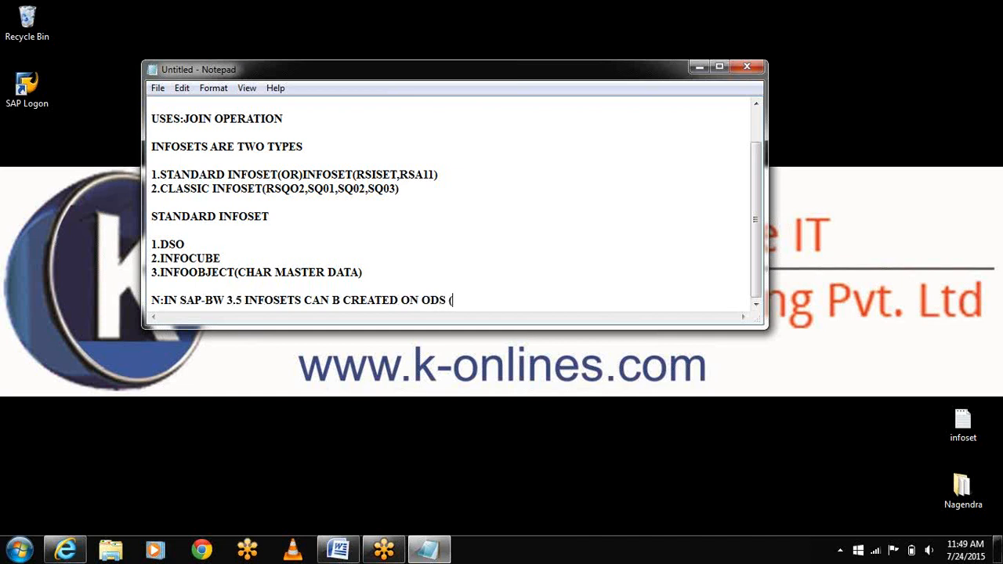
text(.INFOOBJECTS B)
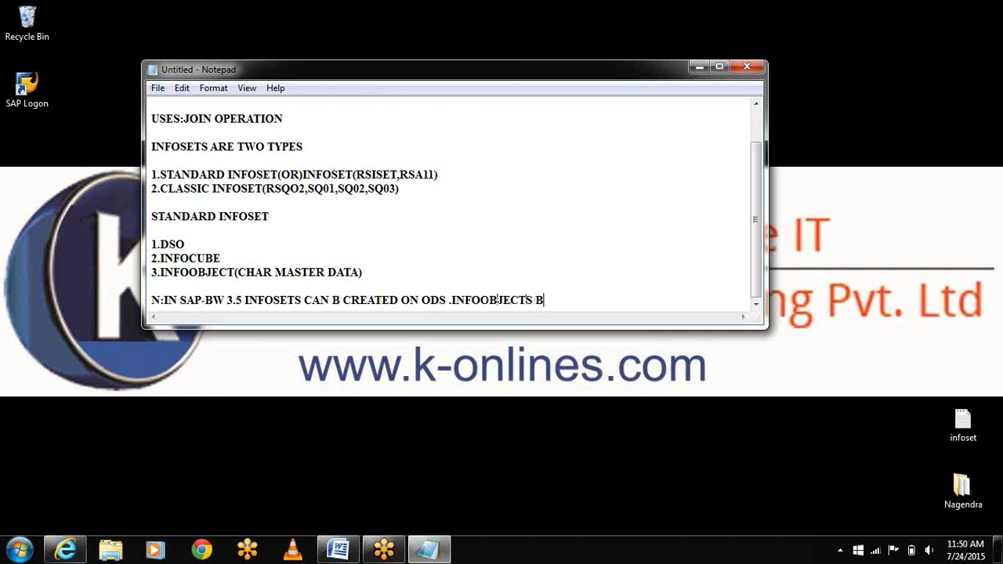
text(UT NOT ON INFOCUBE)
Add a second note line reading "N:WE CAN USE TWO INFOCUBES IN INFOSET".
key(Return)
text(N::)
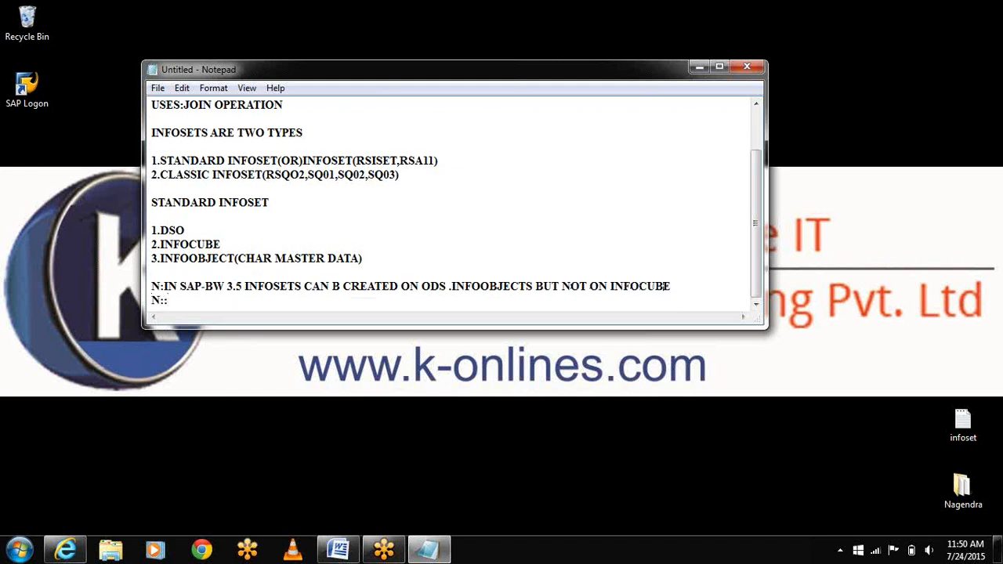
key(BackSpace)
text(WE CAN USE TW)
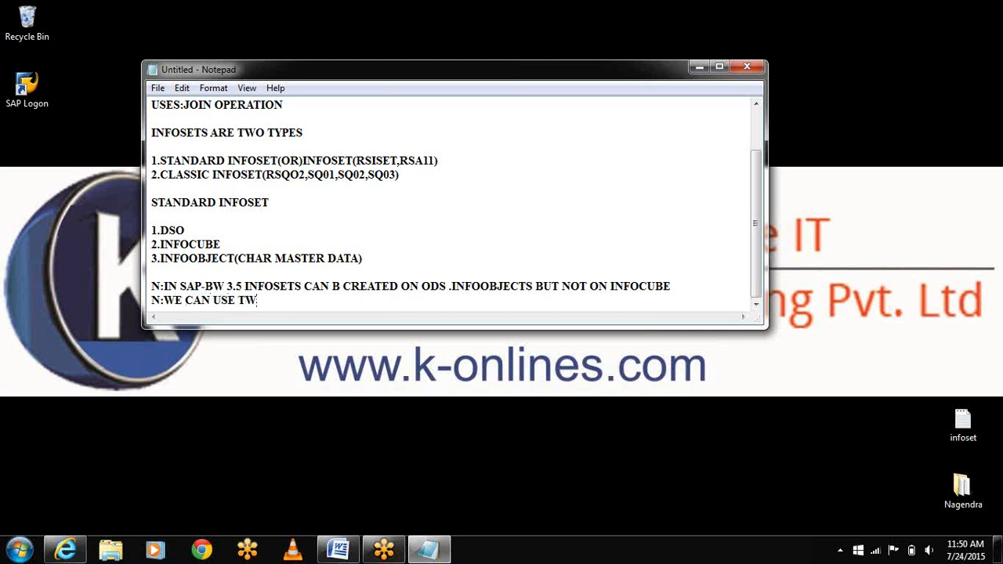
text(O INFOCUB)
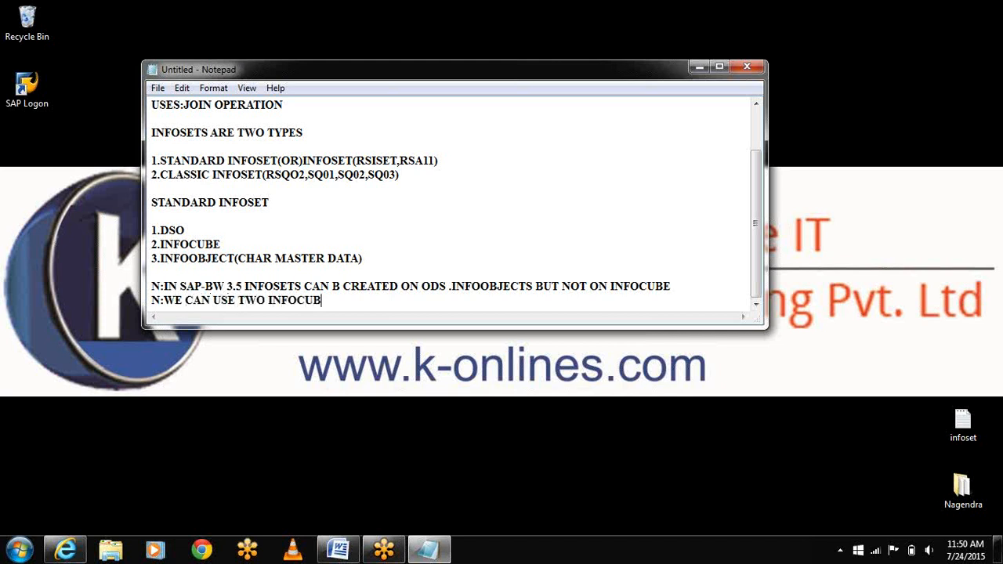
text(ES IN INFO)
text(SET)
key(BackSpace)
key(BackSpace)
key(BackSpace)
text(SET)
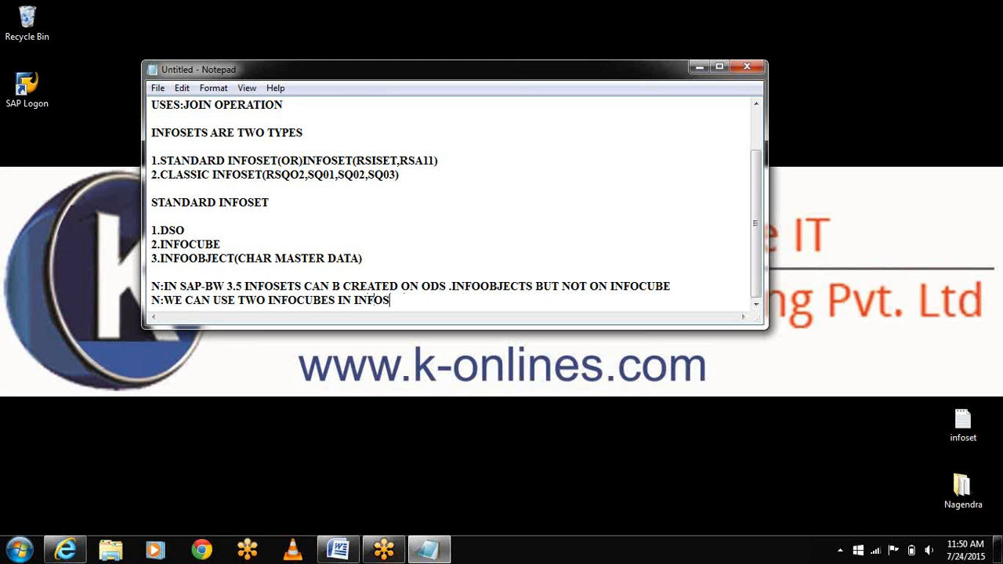
Add the line "WE CAN USE 16 DSO IN INFOSET" below the infocube limit note.
scroll(456, 203, down, 1)
text(WE CAN USE 16 DSO)
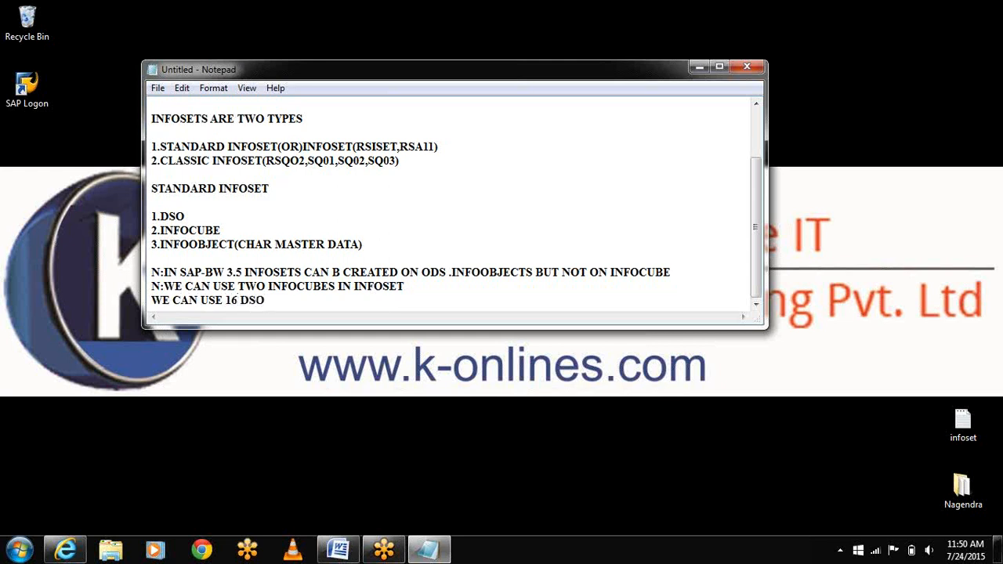
text( IN INFOSET:)
key(Return)
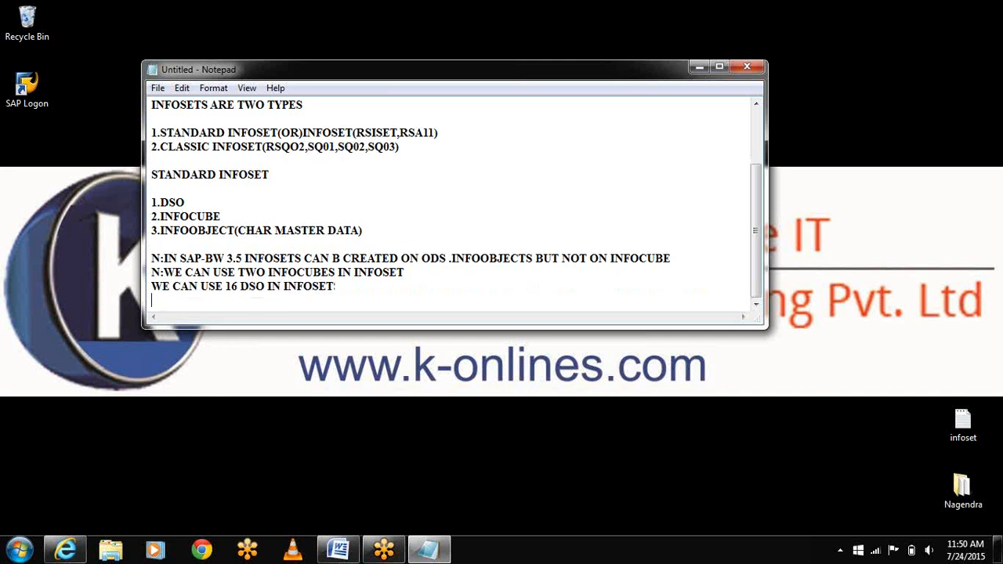
Leave a few blank lines and add the heading "CREATION OF STD INFOSET ON TOP OF INFOCUBE".
key(Return)
key(Return)
key(Return)
key(Return)
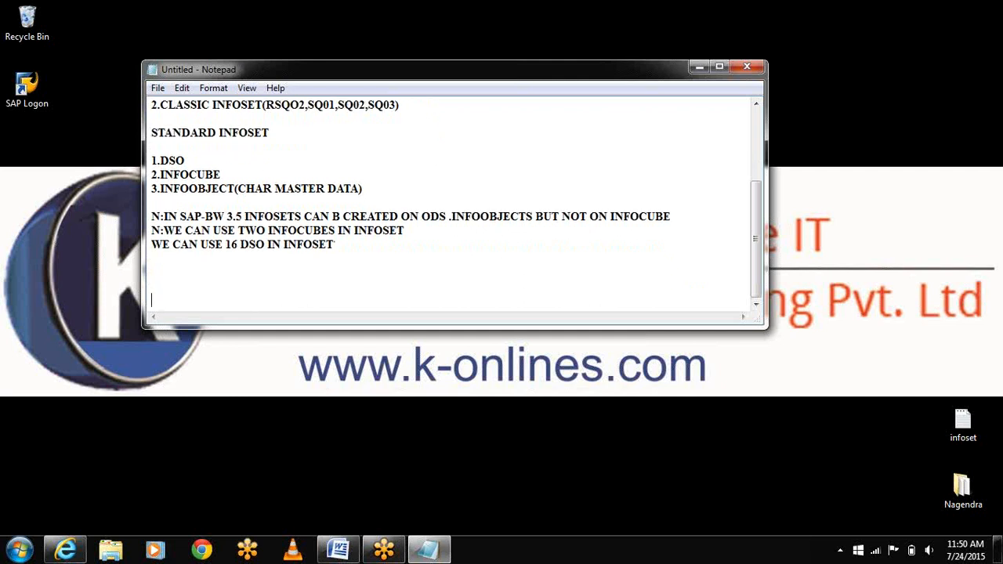
text(CREATION OF STD)
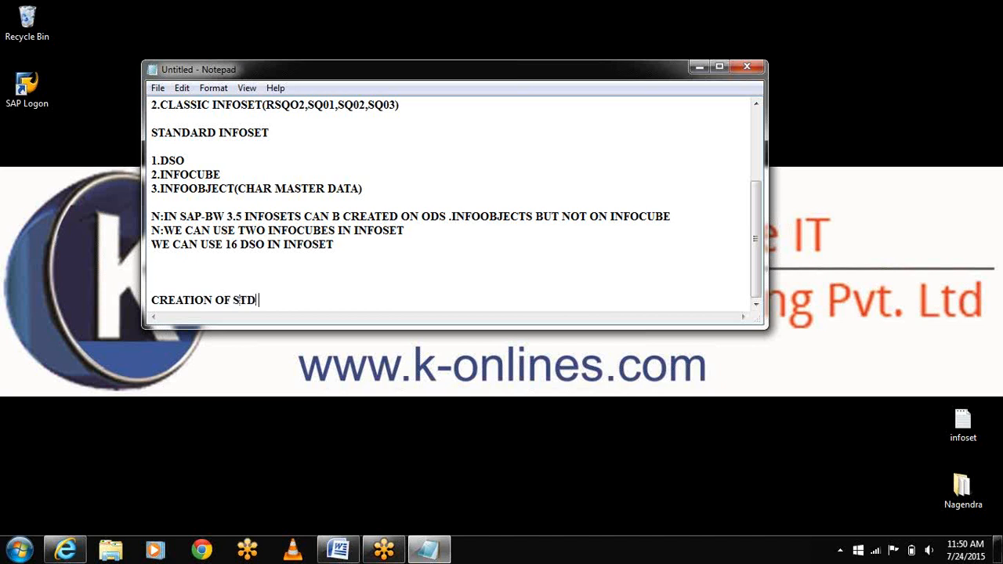
text( INFOSET ON T)
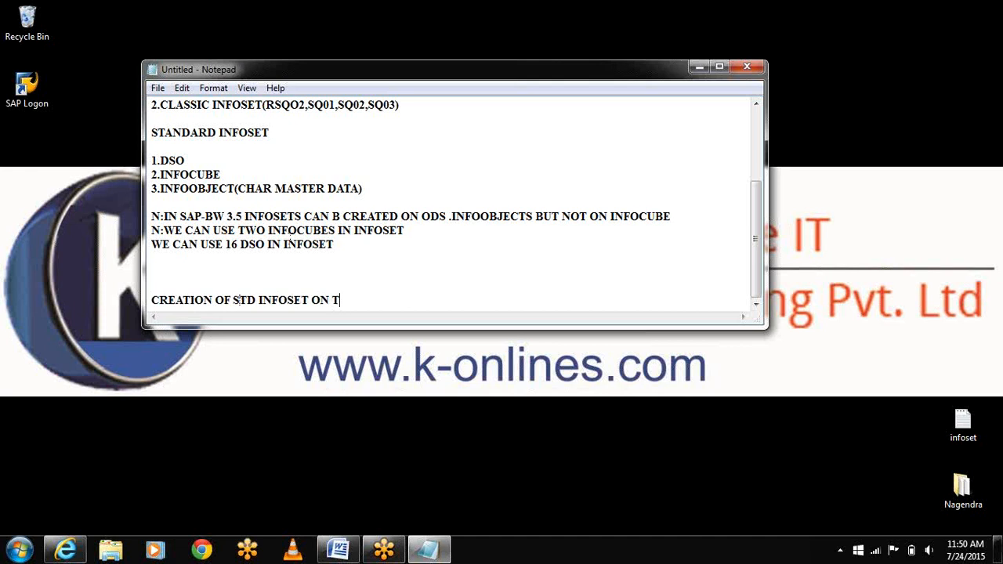
text(OP OF INFOCUBE)
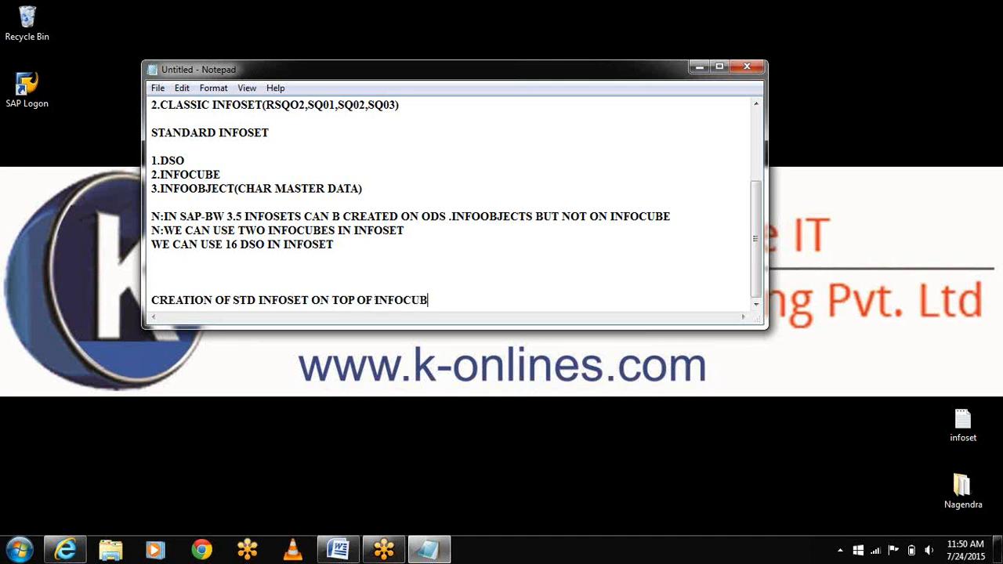
Add the line "TCODE:RSISET,RSA11" below the creation heading, separated by a blank line.
key(Return)
key(Return)
text(TC)
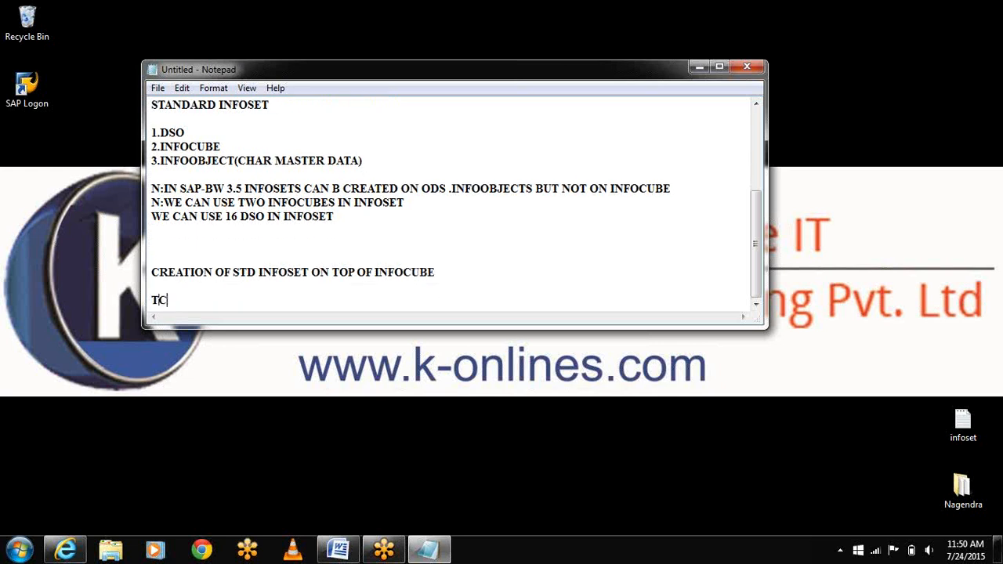
text(ODE:RSISET,R)
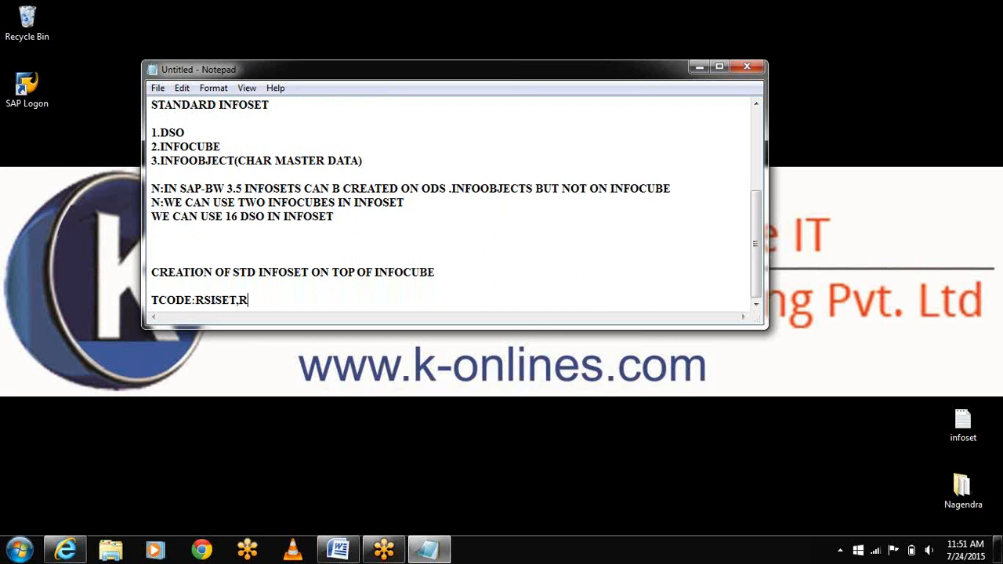
text(SA11)
Write the first instruction, "S1:MAKE SURE THAT TWO INFOCUBE EXISTS WITH DATA", and add "RSA11" below it.
key(Return)
key(Return)
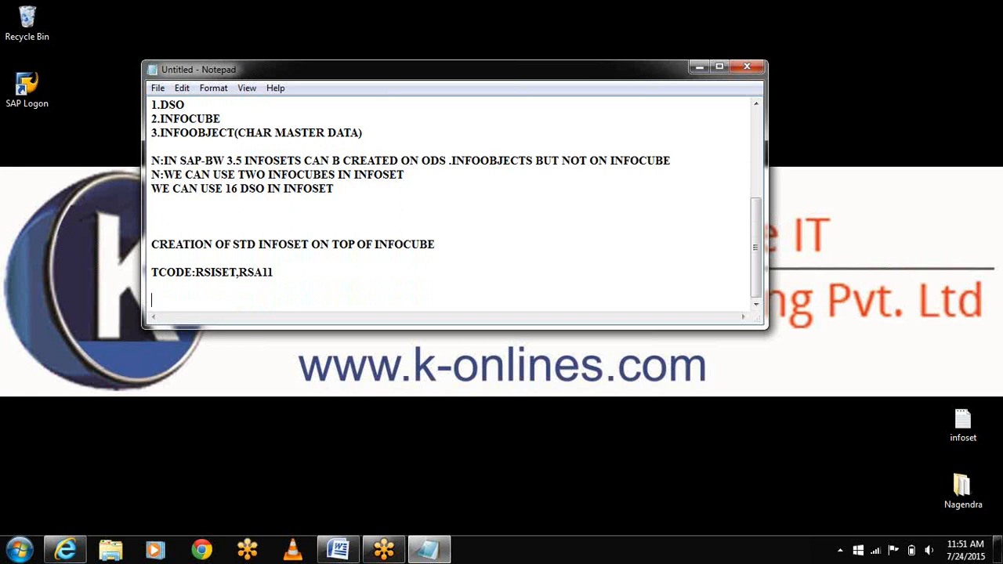
text(A)
key(BackSpace)
text(S1:)
text(MAKE SURE THAT)
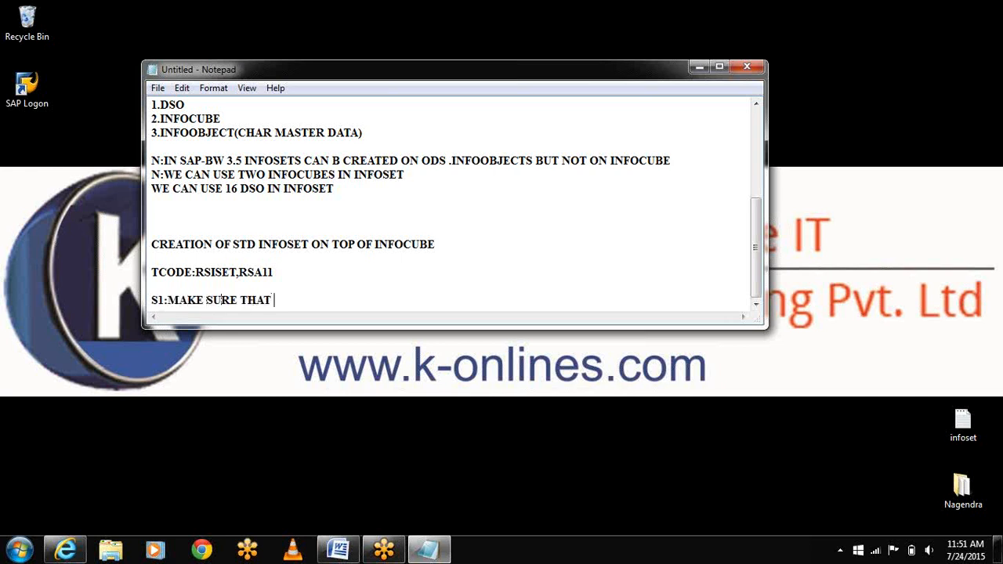
text( TWO INFOCUBE )
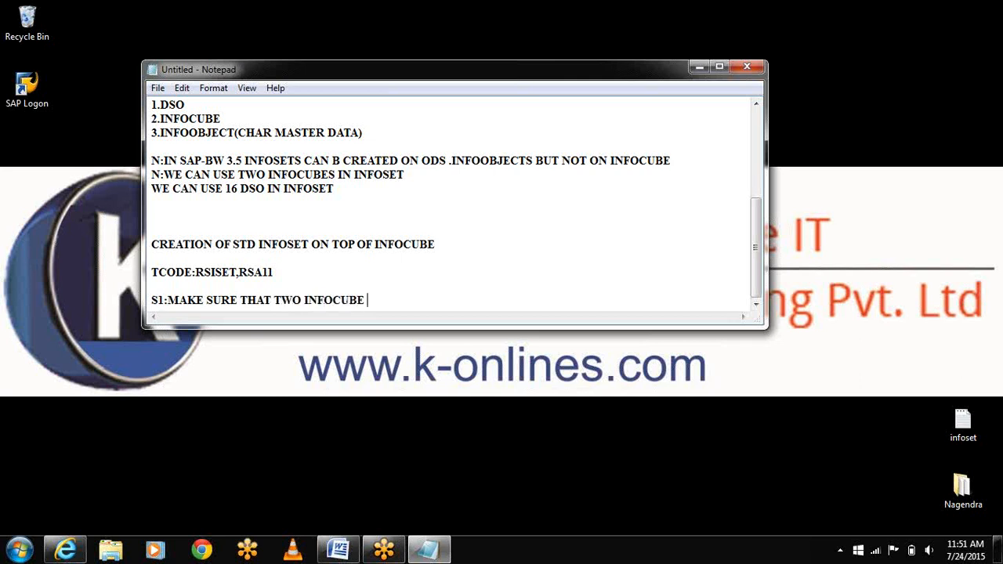
text(EXISTS WITH DATA)
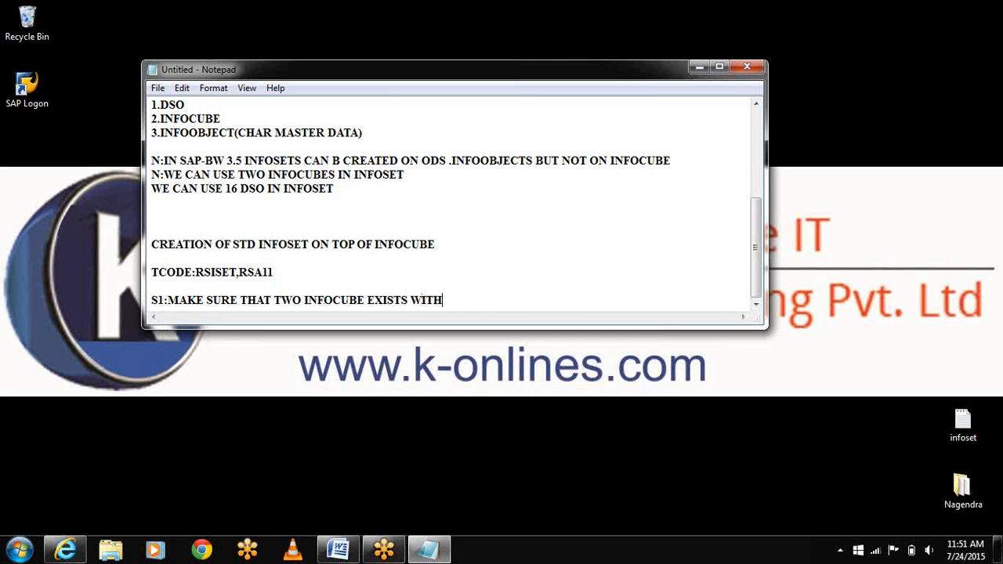
key(Return)
key(Return)
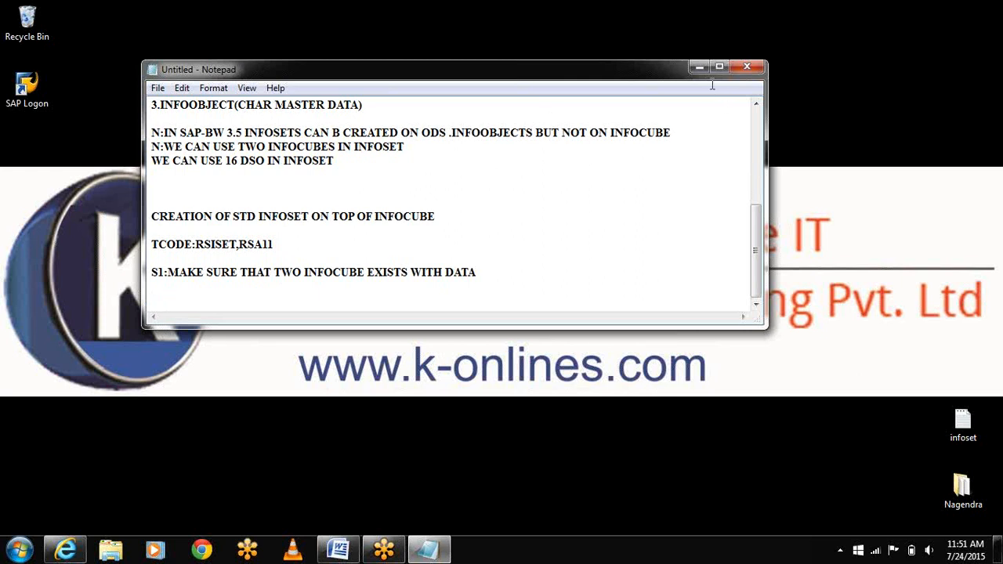
text(RSA11)
Minimize the notes, launch SAP Logon, allow the file to run, and start logging on to the BW system.
click(698, 67)
double_click(36, 99)
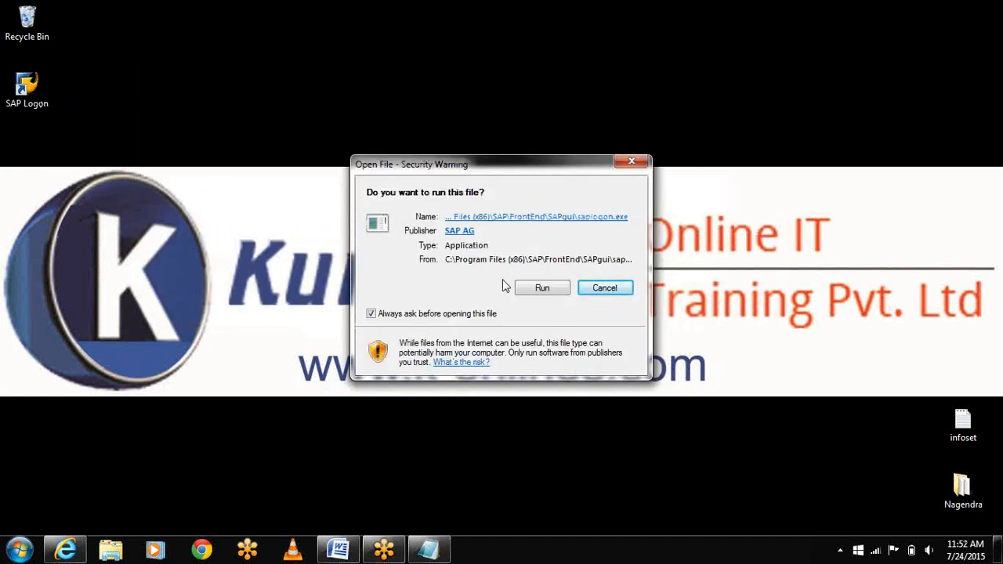
click(535, 286)
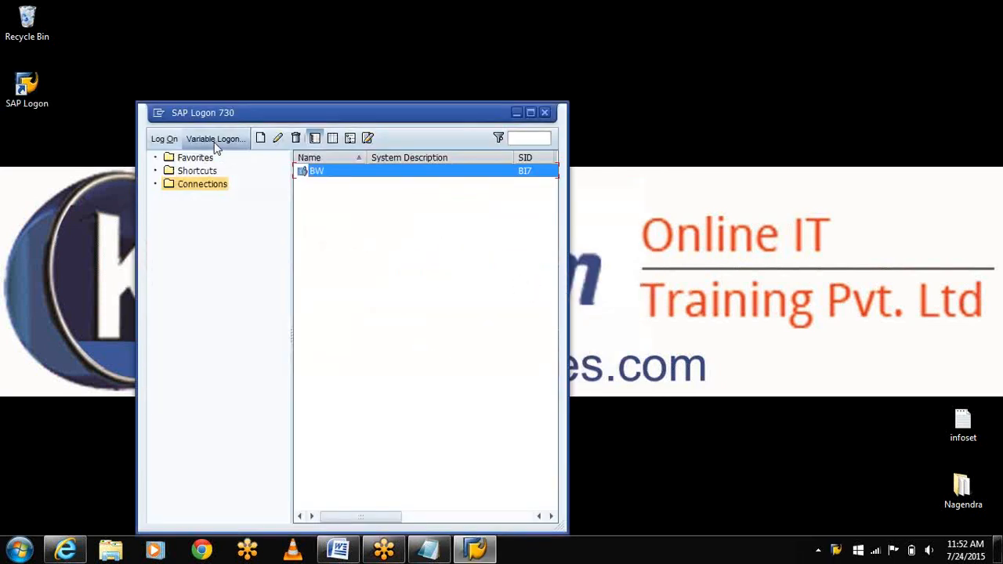
click(164, 139)
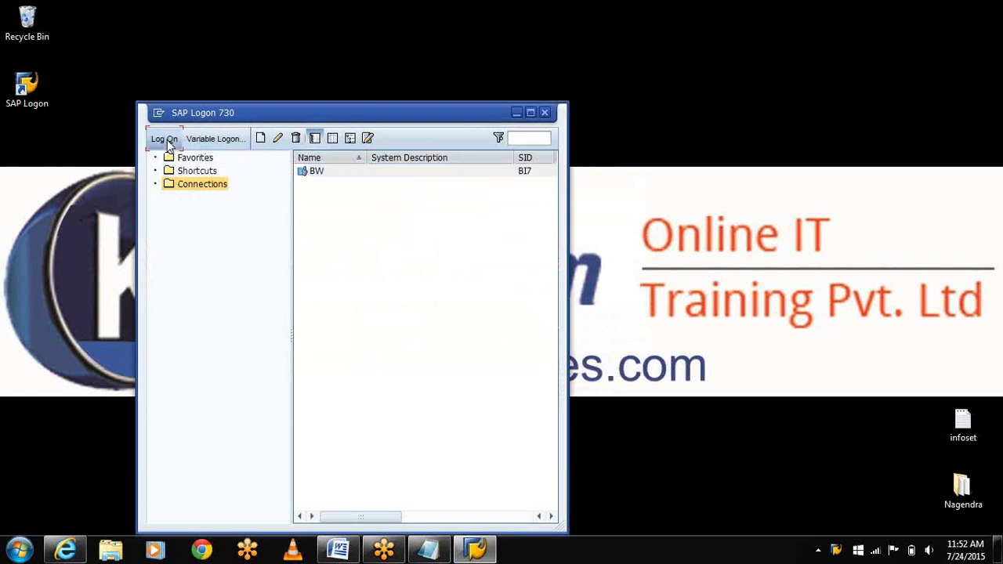
Log on with the user ID, account password and logon language EN, continuing this logon and ending any other logons in the system.
text(b)
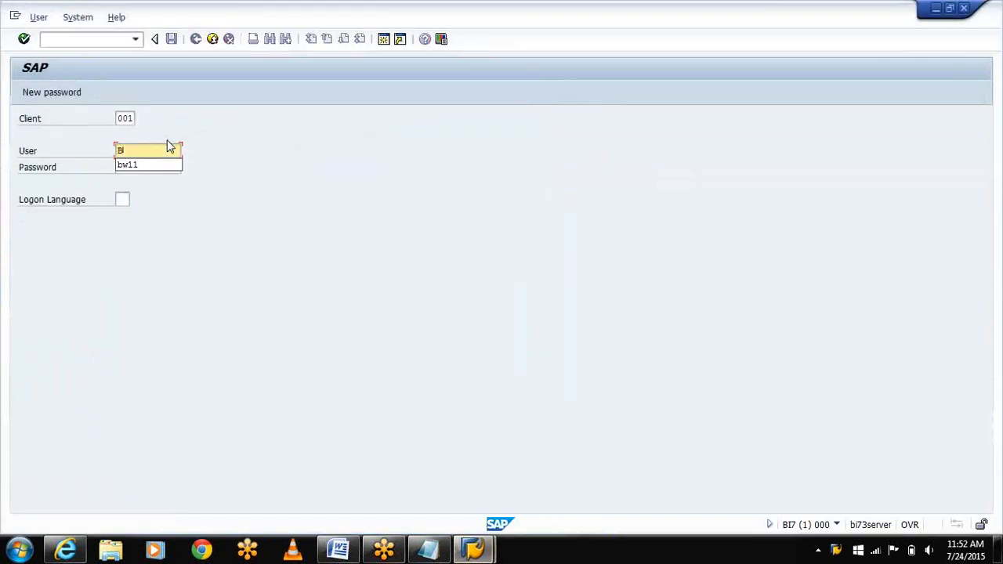
text(W11)
key(Tab)
key(Caps_Lock)
text(**)
key(Tab)
text(EN)
key(Return)
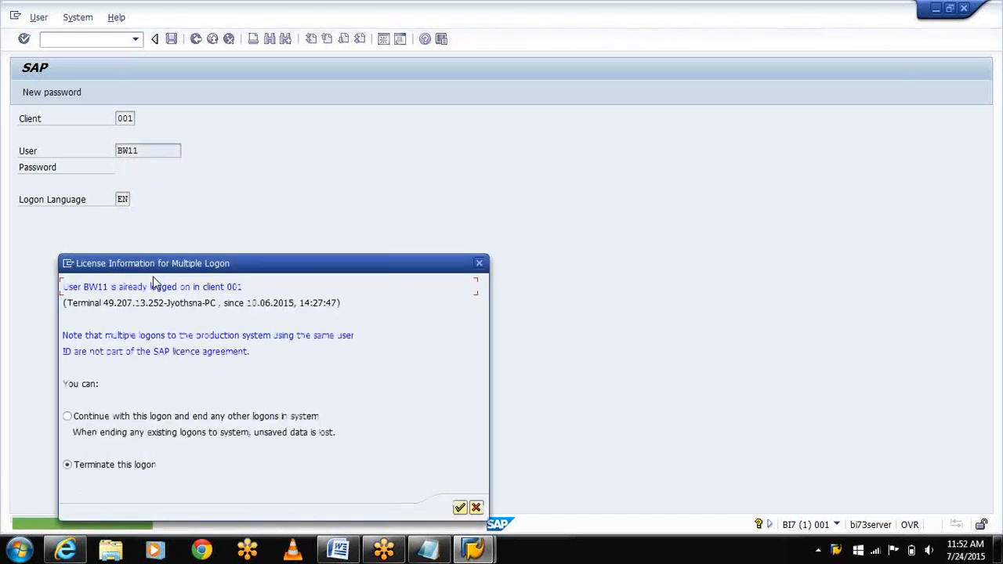
click(70, 417)
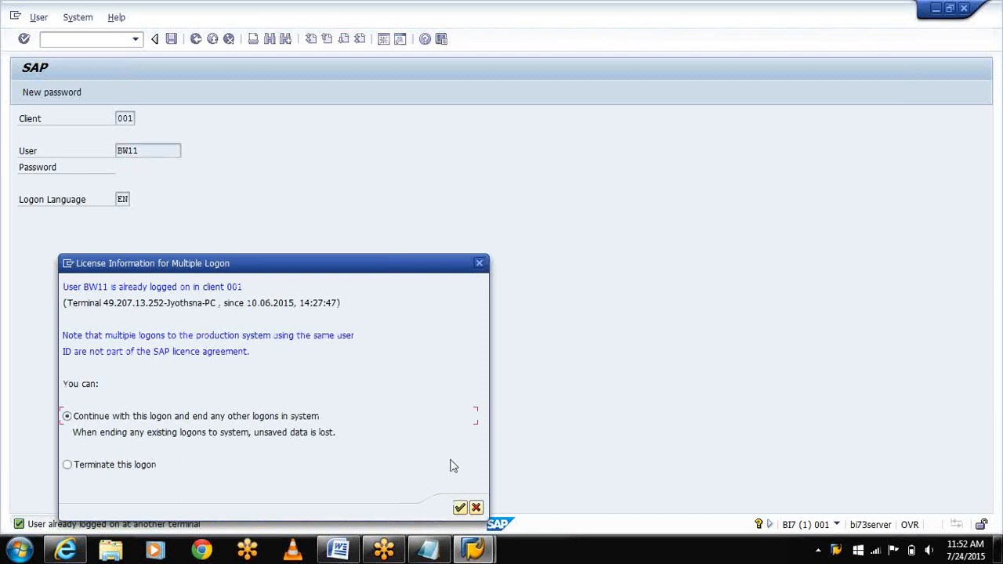
click(460, 508)
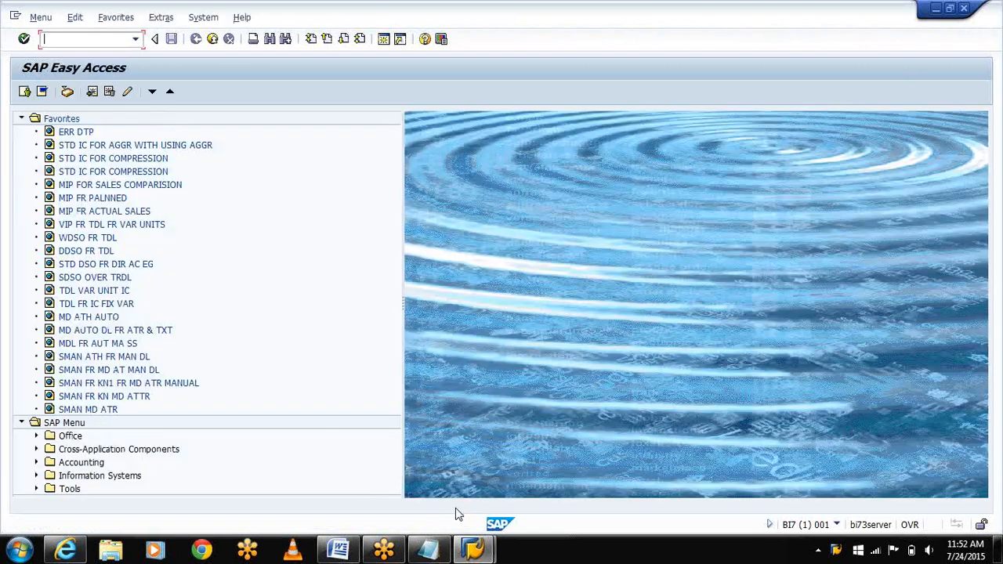
Open transaction RSA1 and find the infocube SIC_IT12 in the InfoProvider tree, with its neighbouring infocube in view.
text(rsa1)
key(Return)
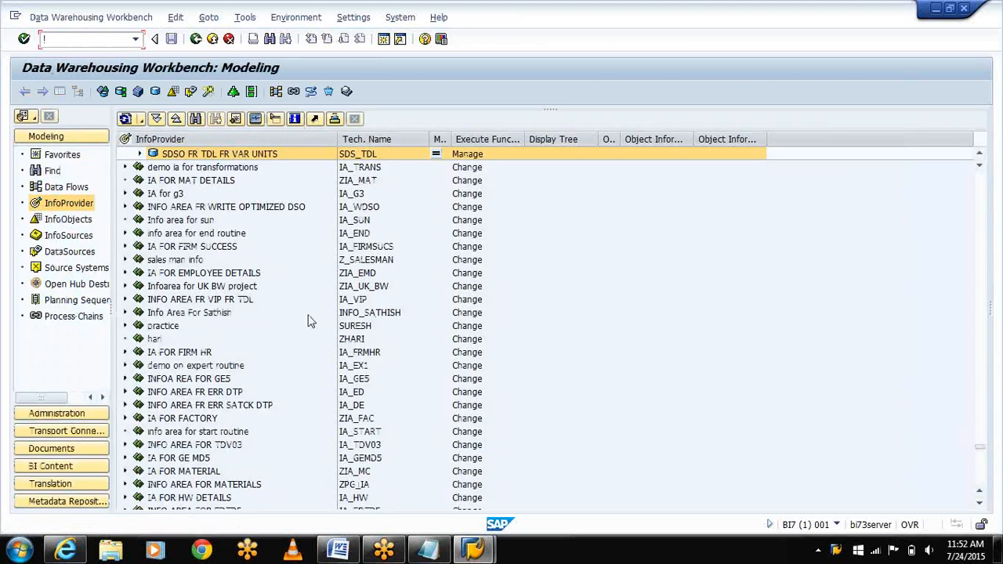
click(195, 119)
text(SIC_IT12)
key(Return)
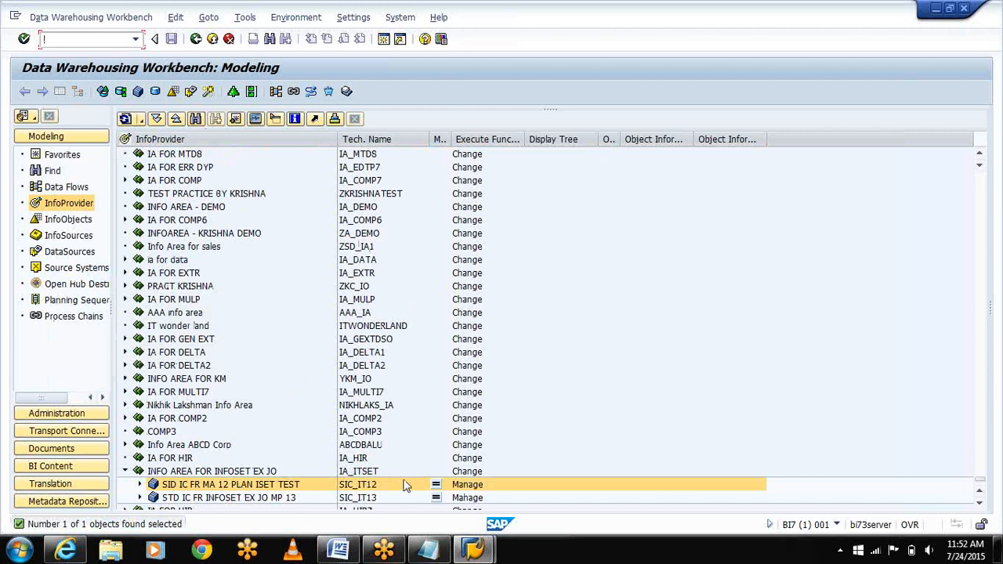
click(979, 505)
click(980, 505)
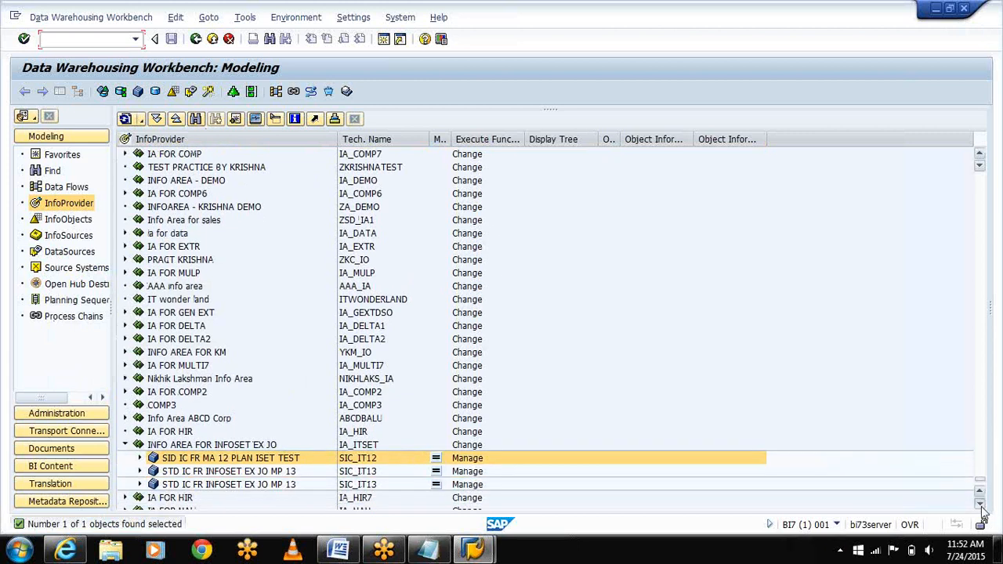
click(980, 505)
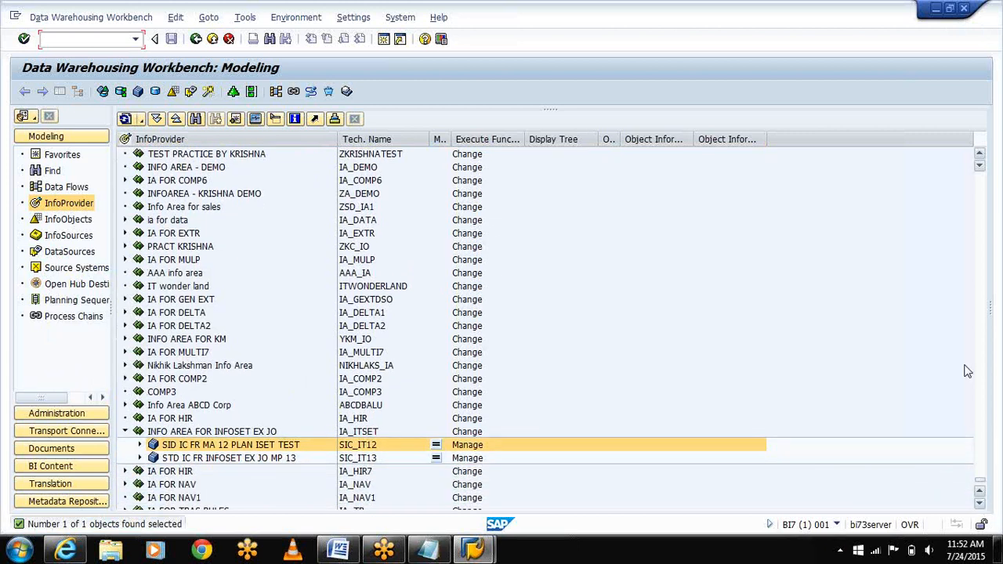
Switch to the Notepad notes and add the infocube names SIC_IT12 and SIC_IT13 below RSA11, separated by a blank line.
click(936, 10)
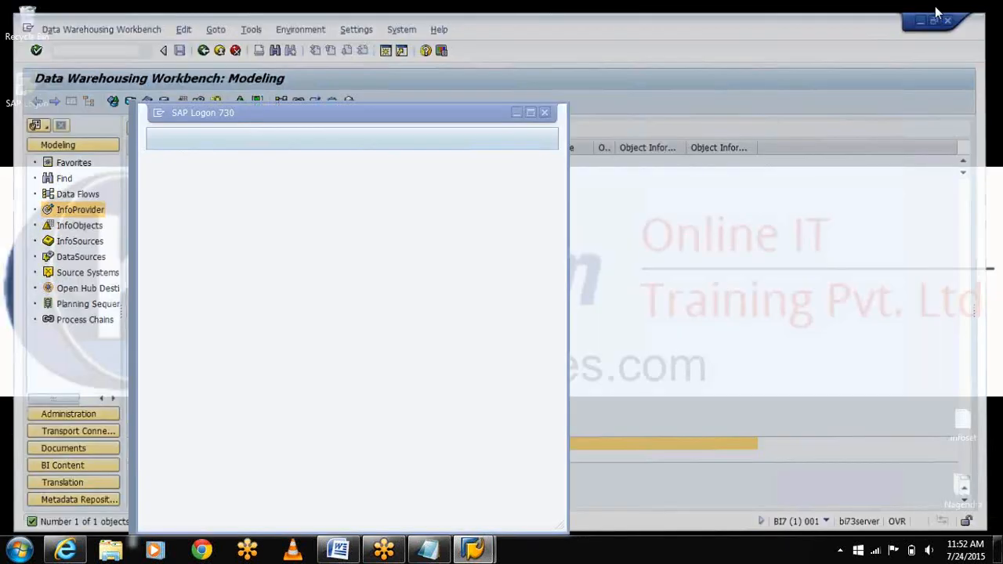
click(515, 113)
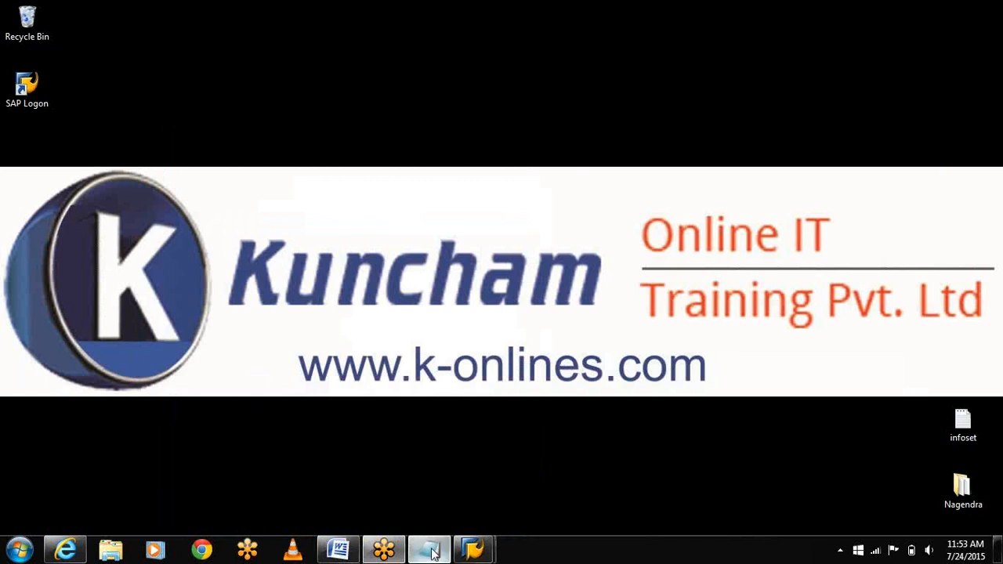
click(428, 549)
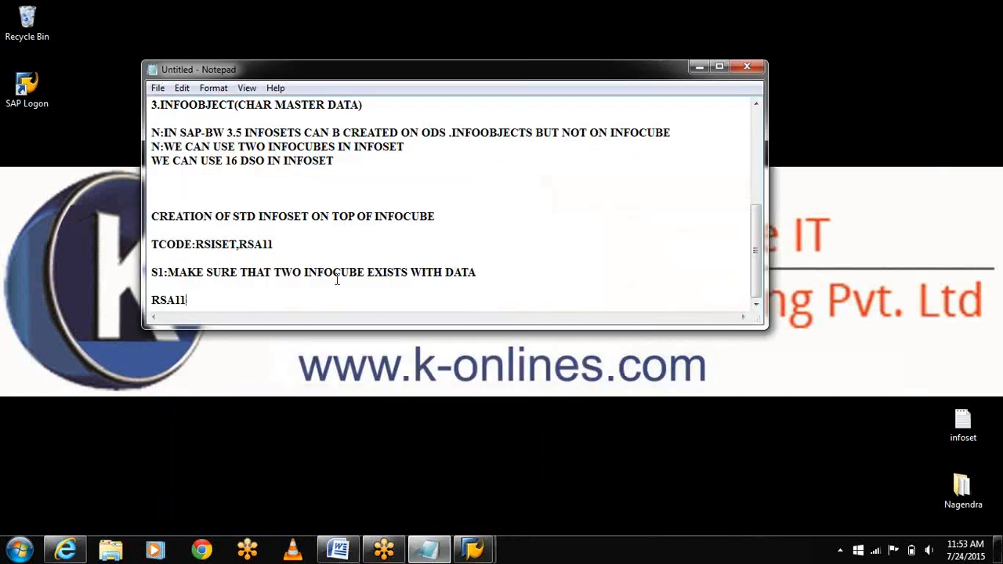
key(Return)
key(Return)
key(Return)
text(SIC_I)
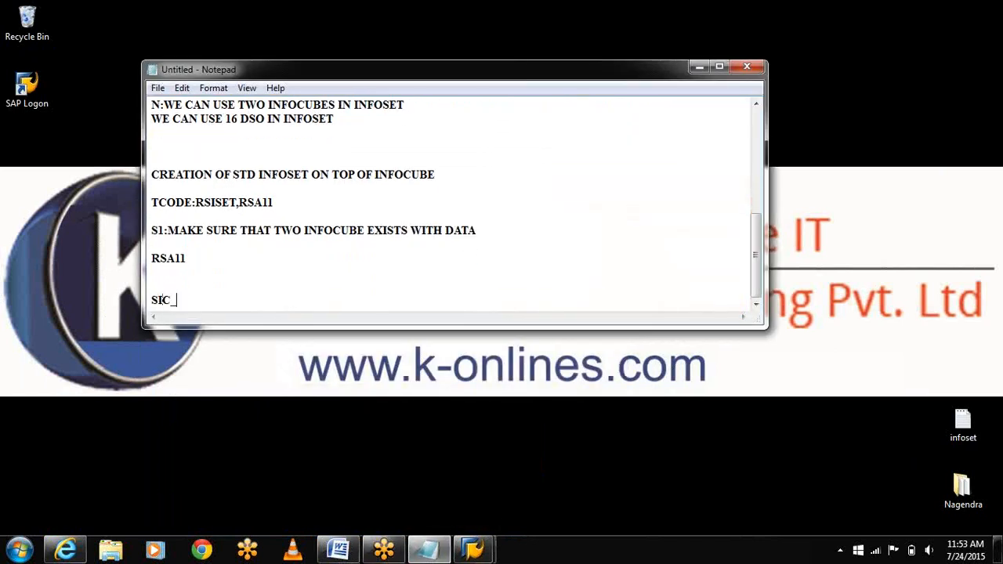
text(T12)
key(Return)
key(Return)
text(SIC_)
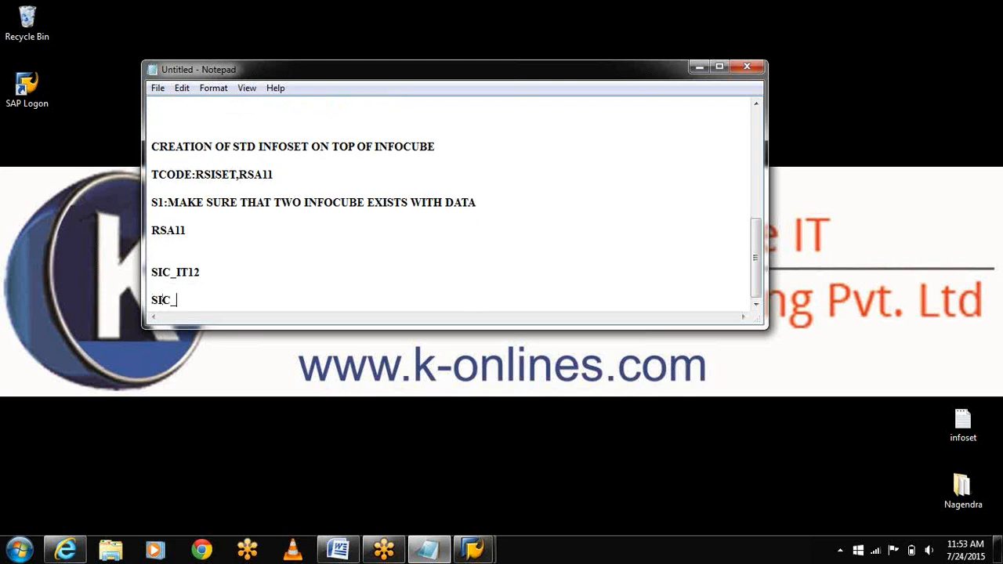
text(IT13)
Return to the SAP workbench, open the Manage screen of infocube SIC_IT12 and check whether its request is available for reporting.
click(696, 64)
mouse_move(472, 549)
click(516, 481)
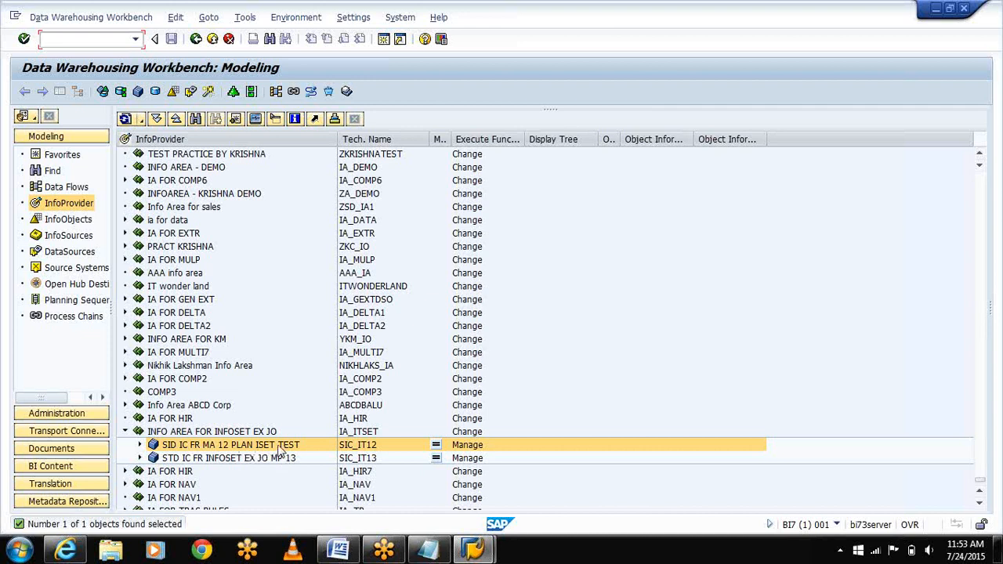
right_click(235, 449)
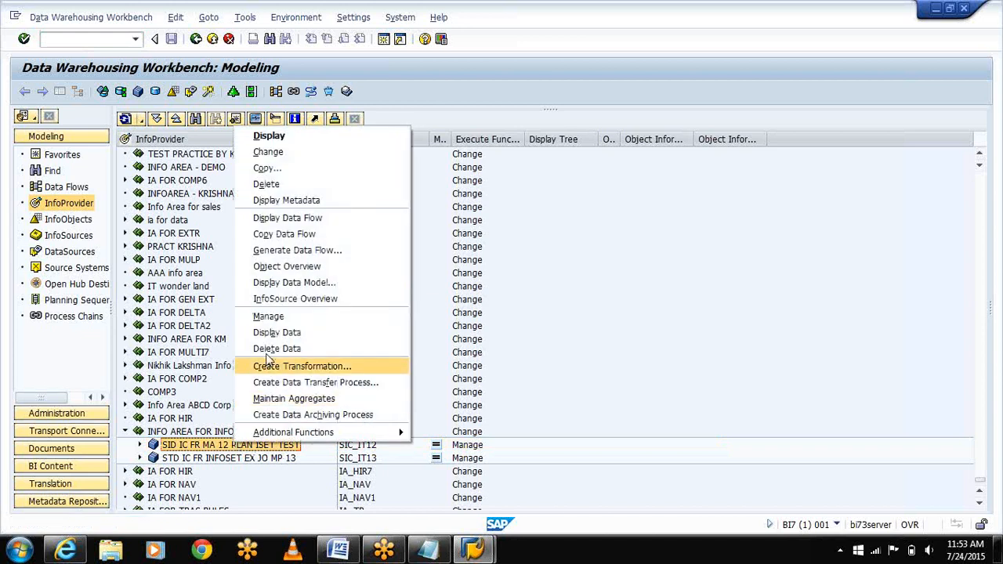
click(266, 316)
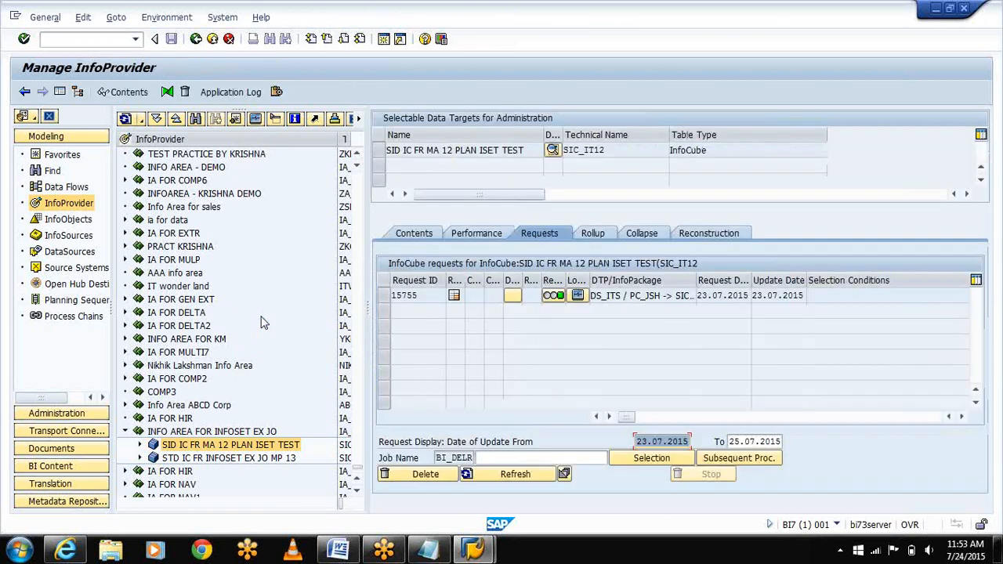
click(384, 296)
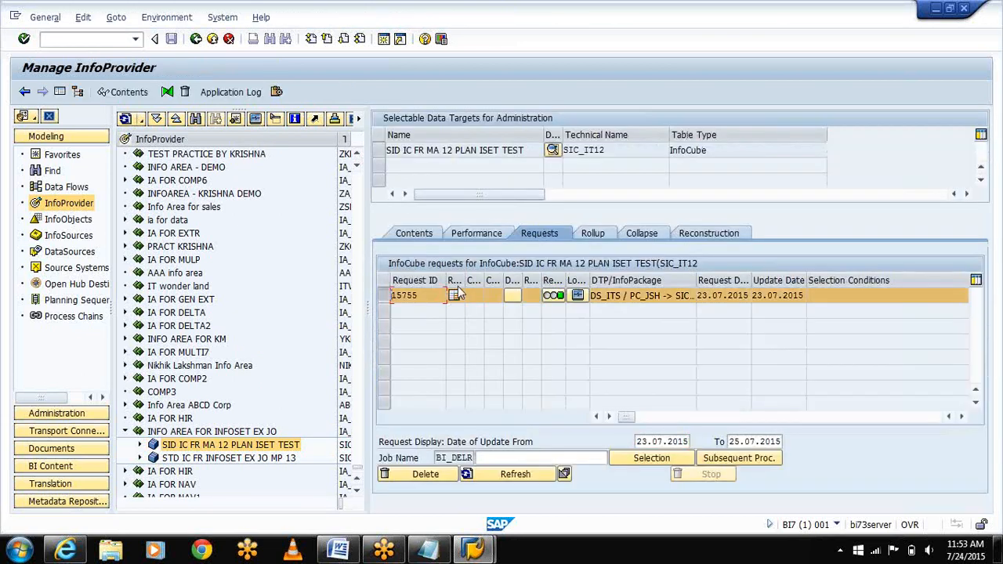
mouse_move(457, 292)
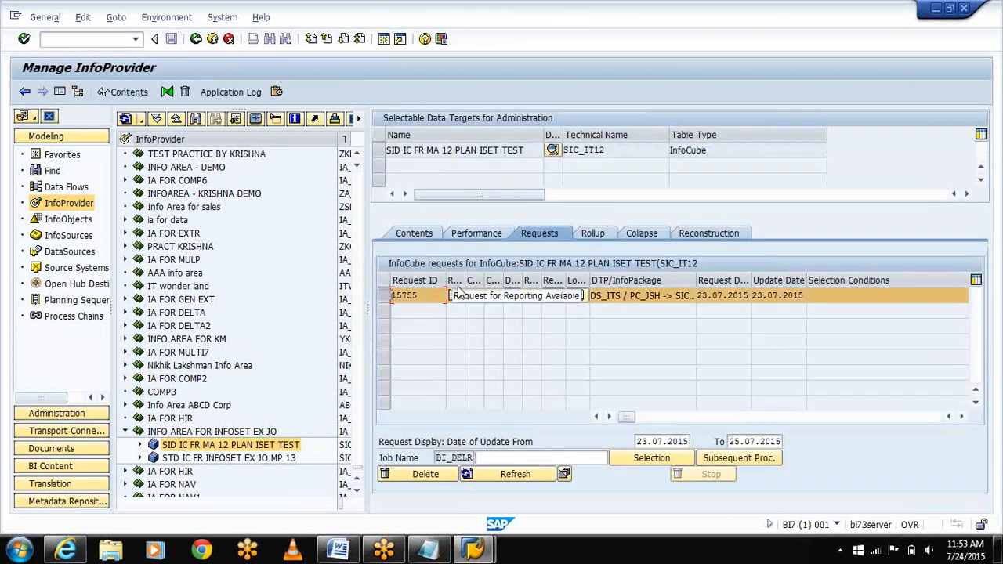
Open the contents of SIC_IT12 and choose CUST ID, PROD ID, Calendar day, Currency, Unit of measure and all three key figures for output.
click(380, 150)
click(118, 98)
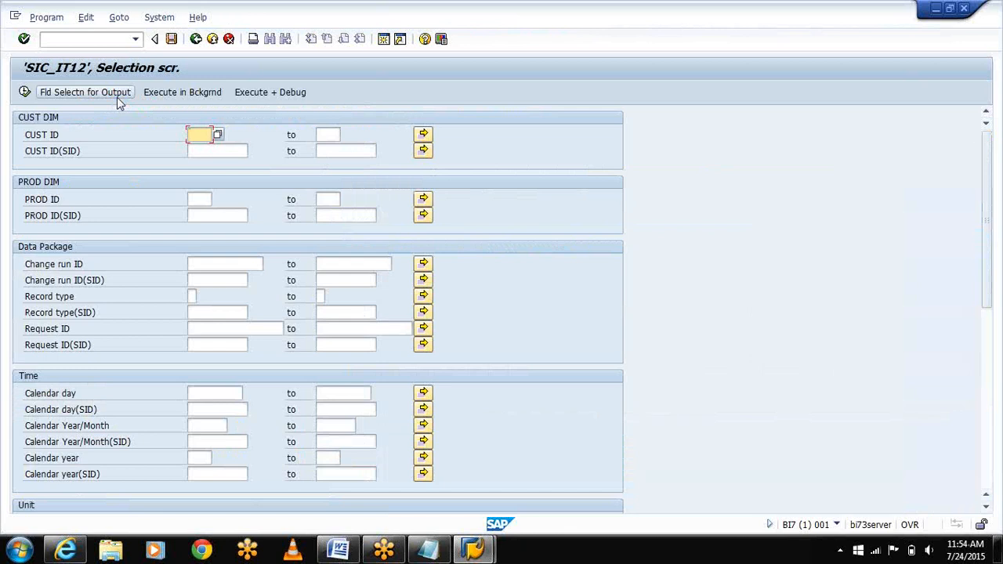
click(116, 91)
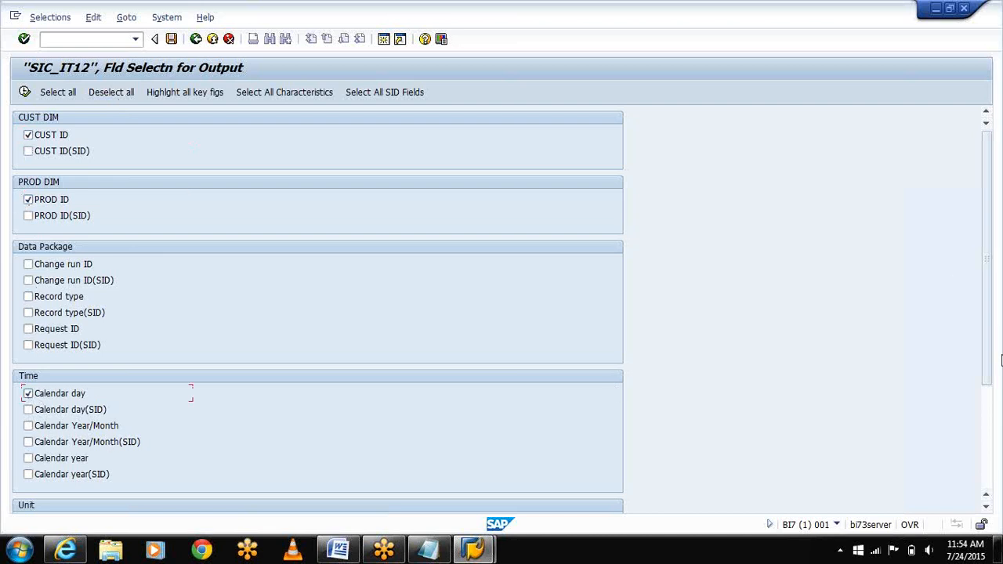
click(987, 447)
click(28, 365)
click(28, 396)
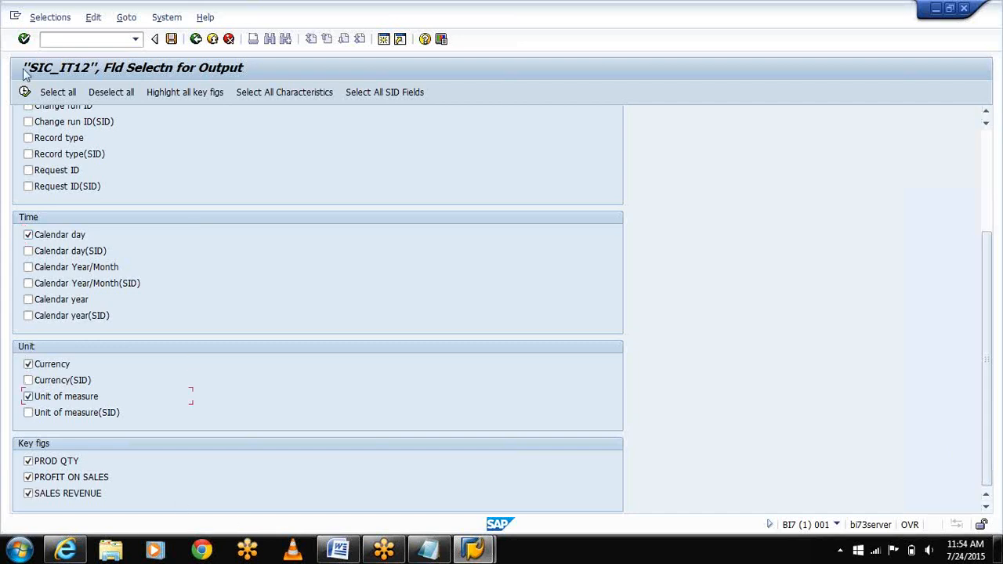
Execute the SIC_IT12 selection without filters, review the listed records and return to the Manage InfoProvider screen.
click(25, 93)
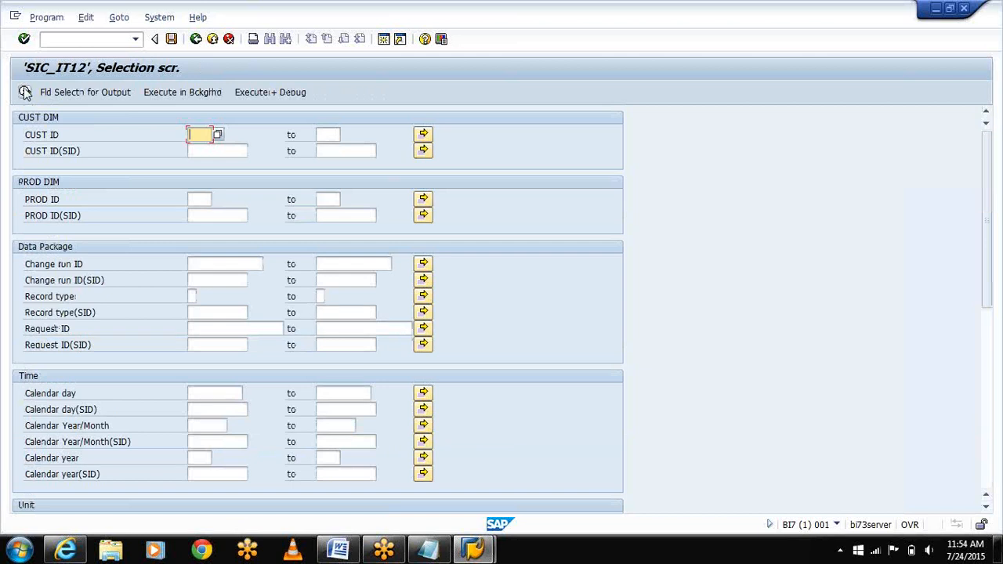
click(25, 93)
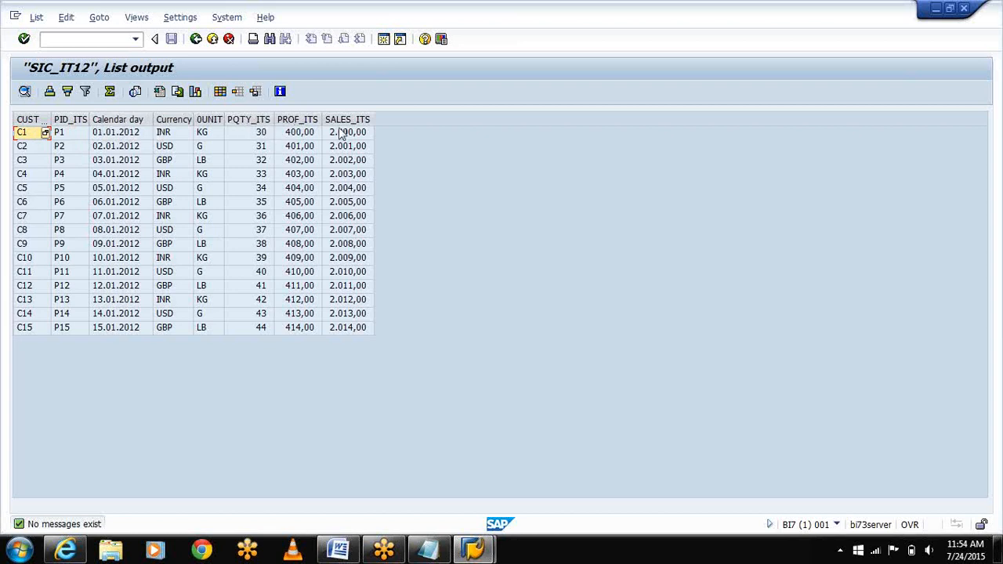
click(195, 40)
click(195, 41)
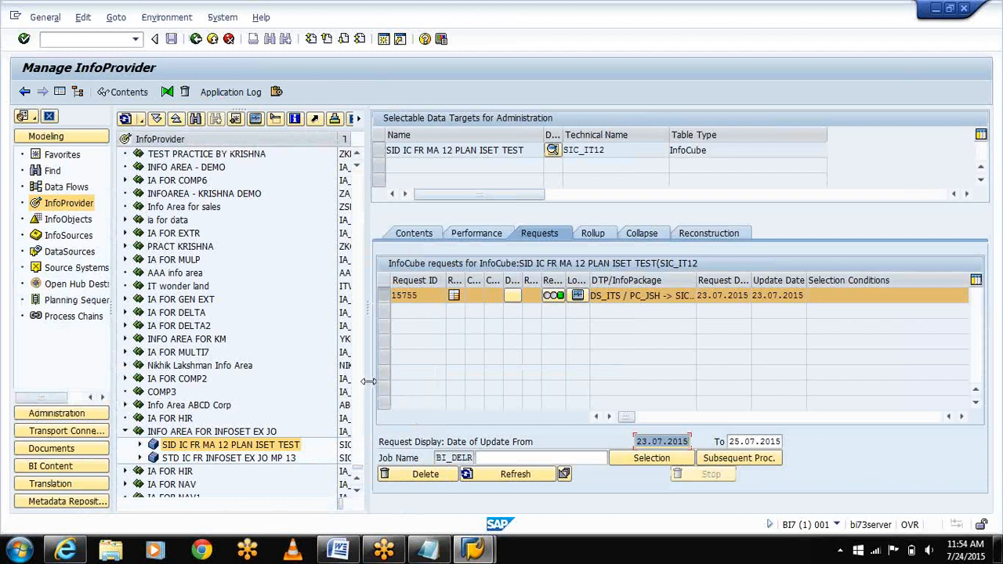
Widen the InfoProvider tree, open the Manage screen of infocube SIC_IT13 and select its loaded request.
drag(372, 379, 498, 379)
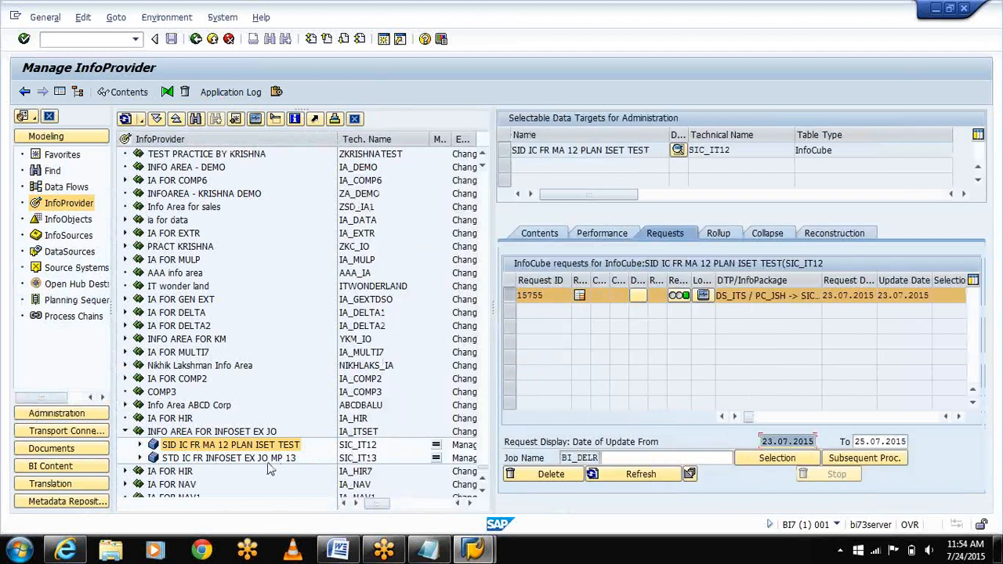
click(268, 460)
right_click(267, 467)
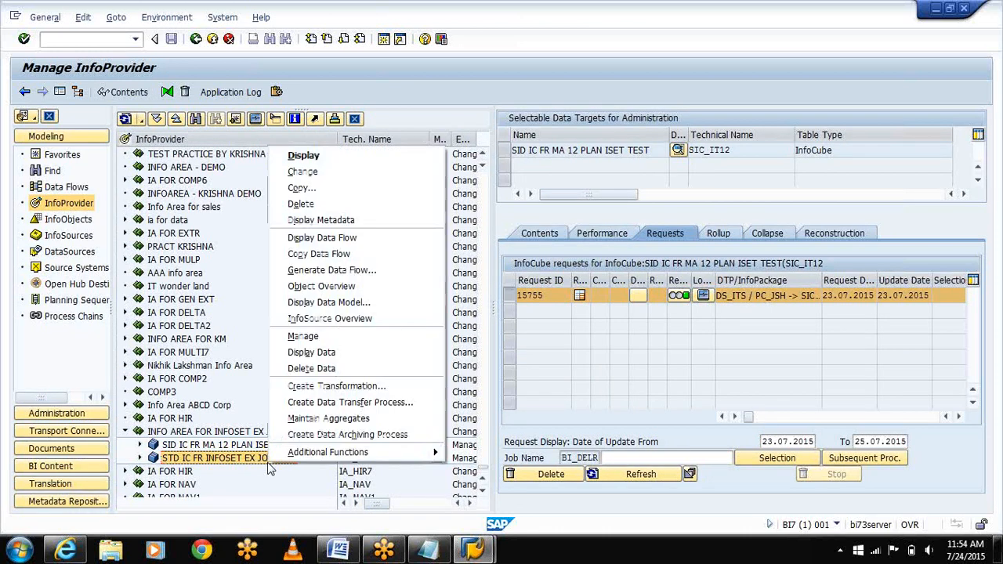
click(302, 336)
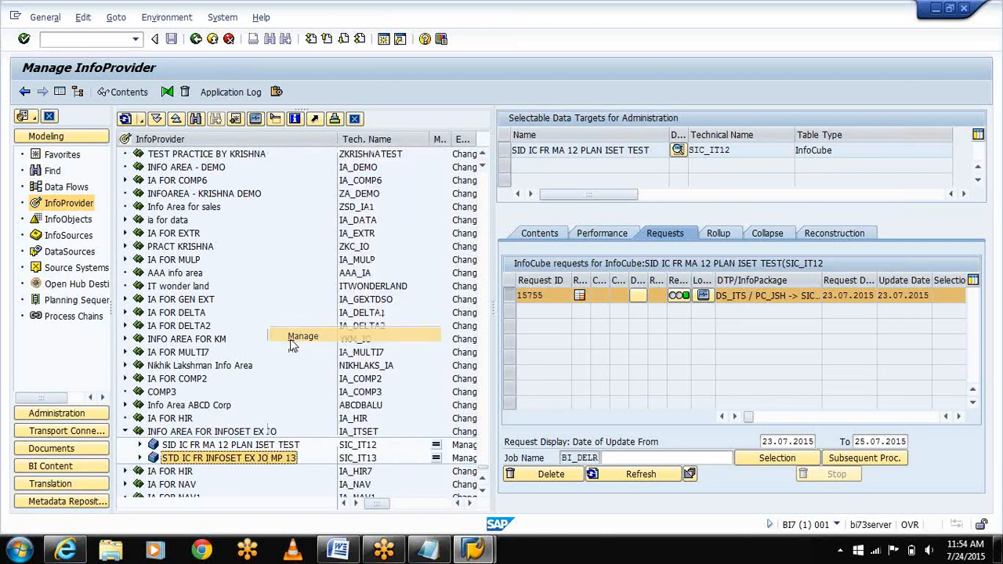
click(511, 296)
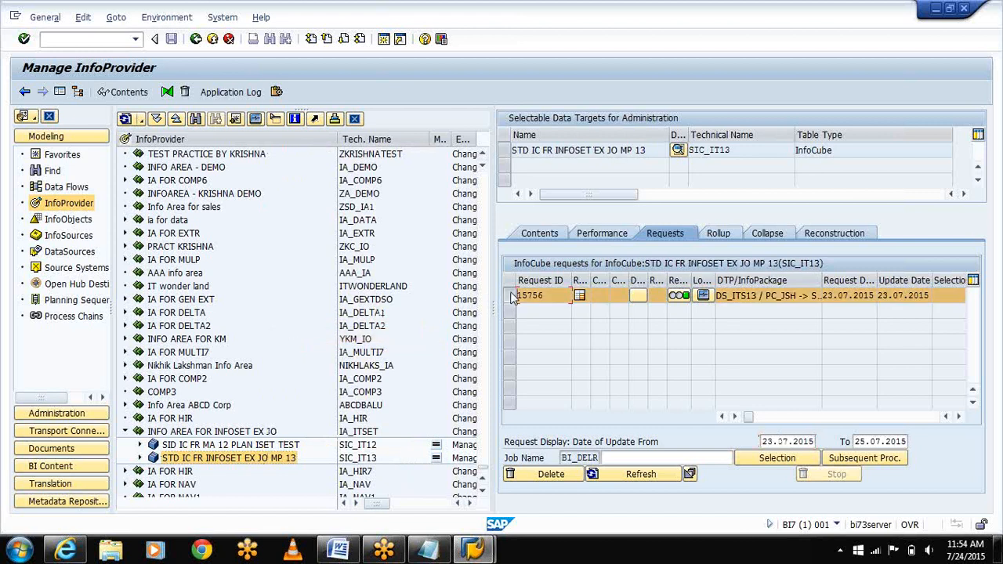
Open the contents of SIC_IT13 and choose CUST ID, PROD ID, Calendar day, Currency, Unit of measure and all three key figures for output.
click(503, 150)
click(119, 94)
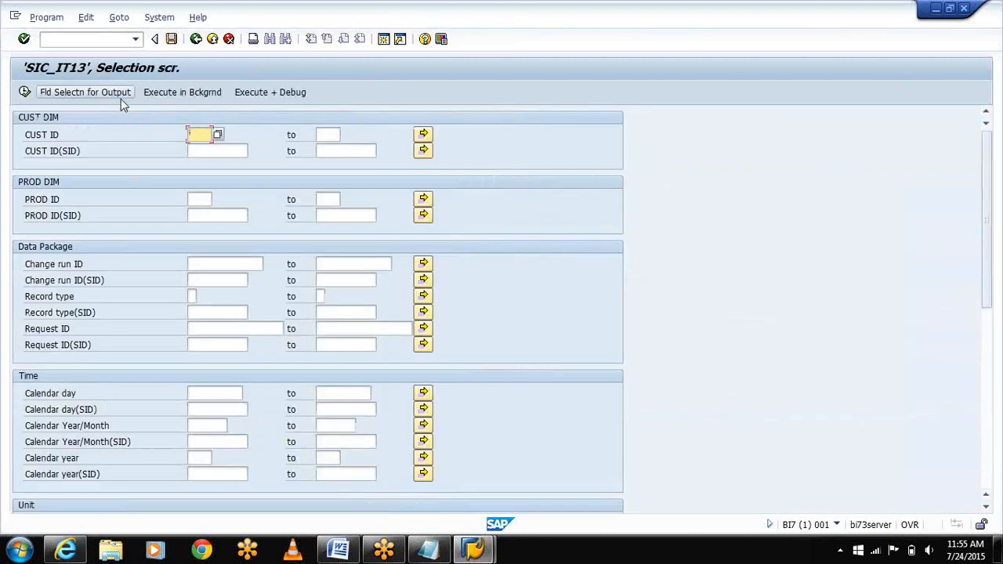
click(120, 99)
click(28, 136)
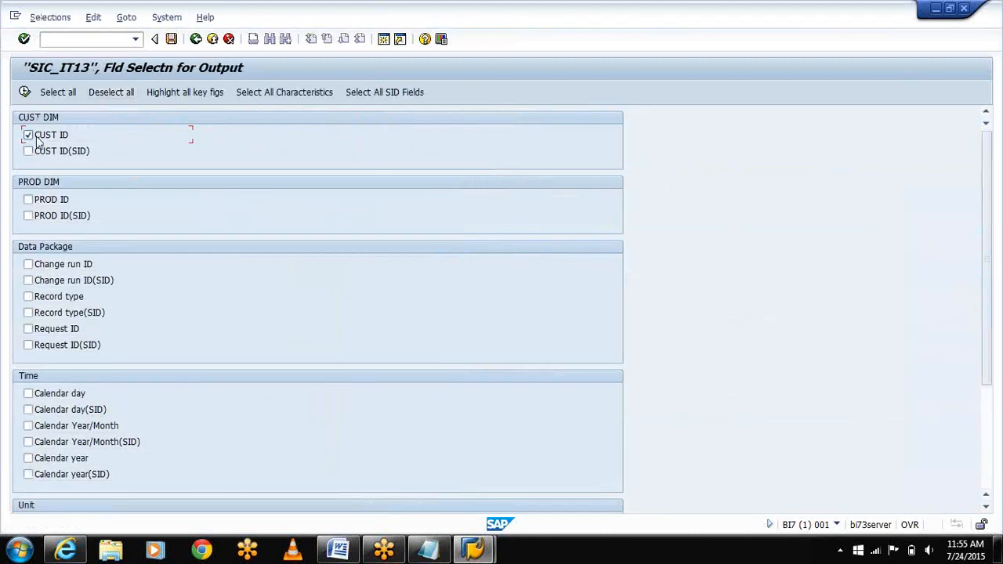
click(28, 200)
click(28, 393)
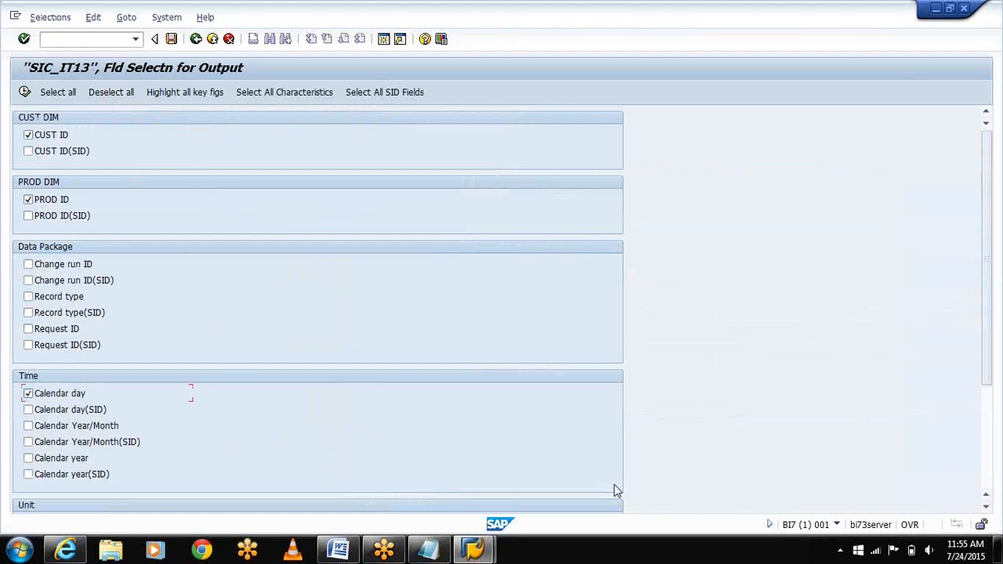
click(989, 475)
click(29, 363)
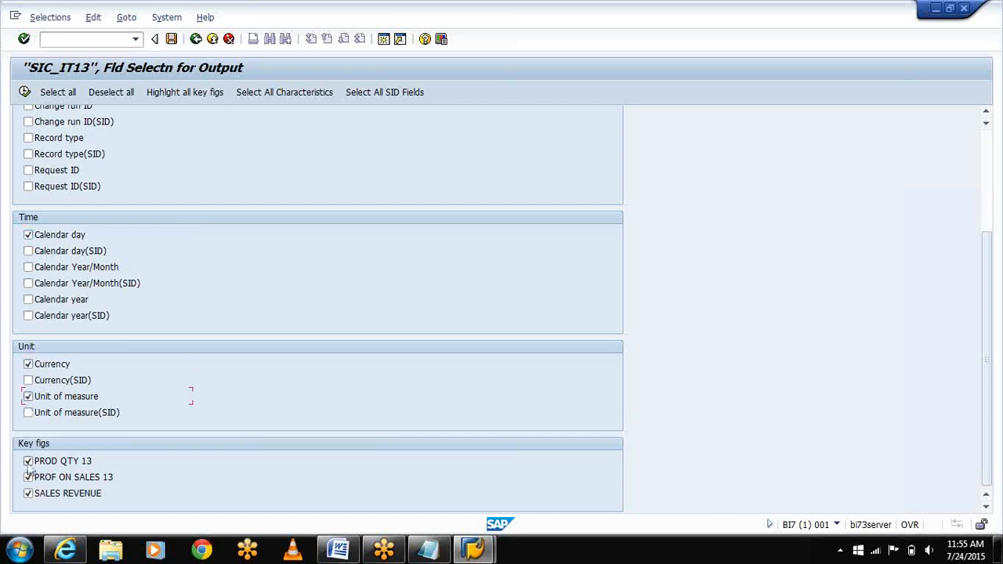
Execute the SIC_IT13 selection without filters, review the listed records and leave the list output.
click(25, 92)
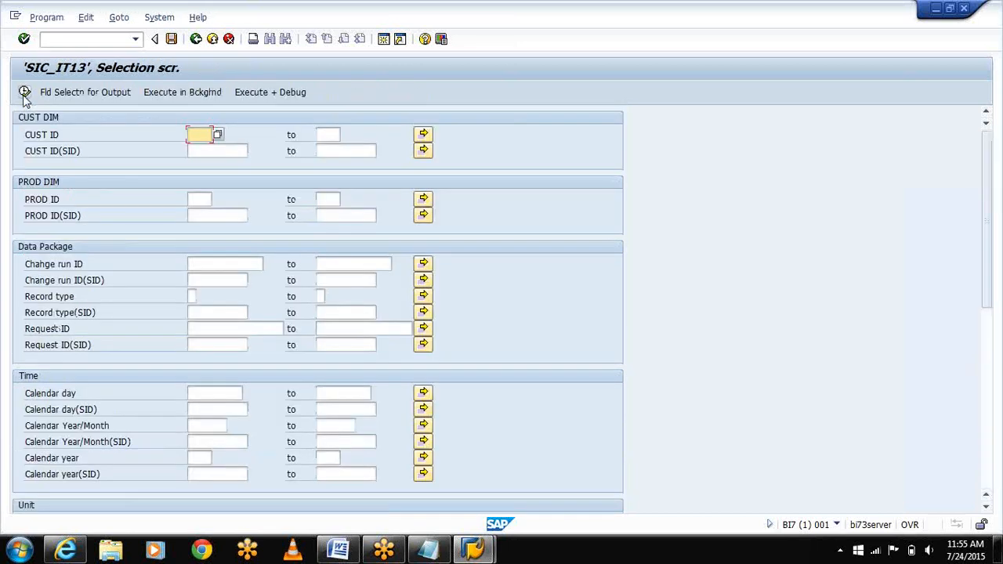
click(23, 95)
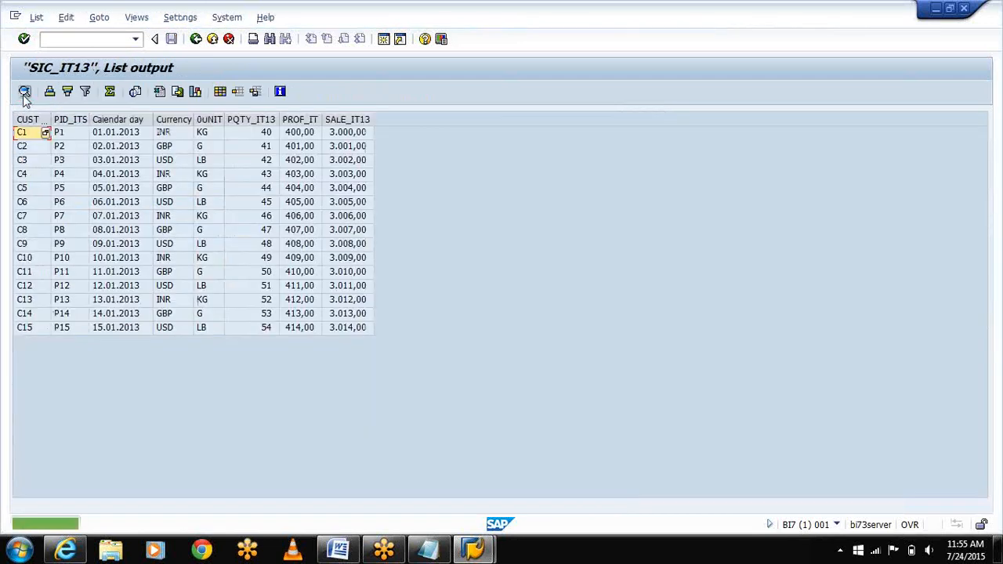
click(193, 41)
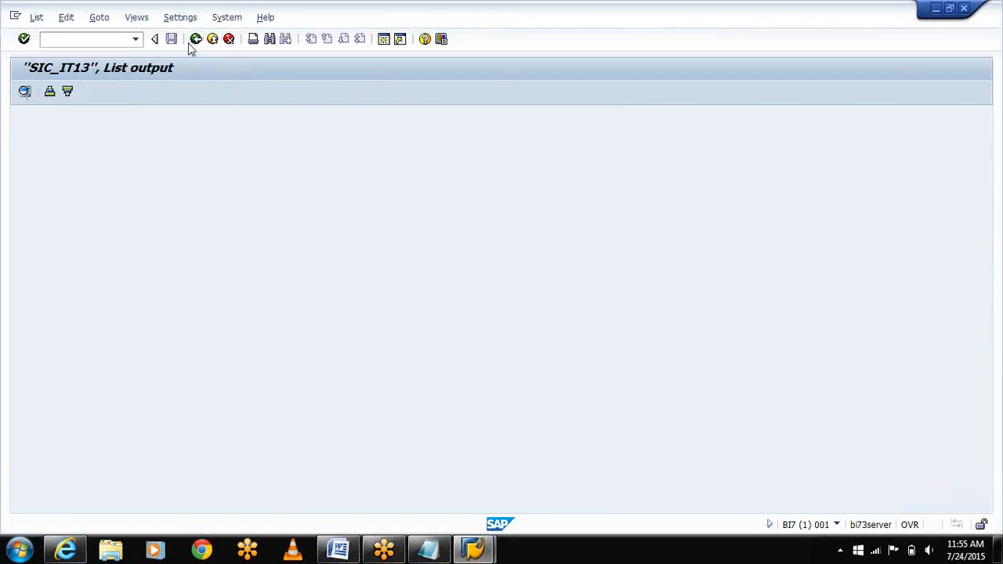
Add the lines S2:CREATE INFOSET(STANDARD INFOSET) and RSISET,RSA11 to the Notepad notes and return to the Manage InfoProvider screen in SAP.
click(194, 41)
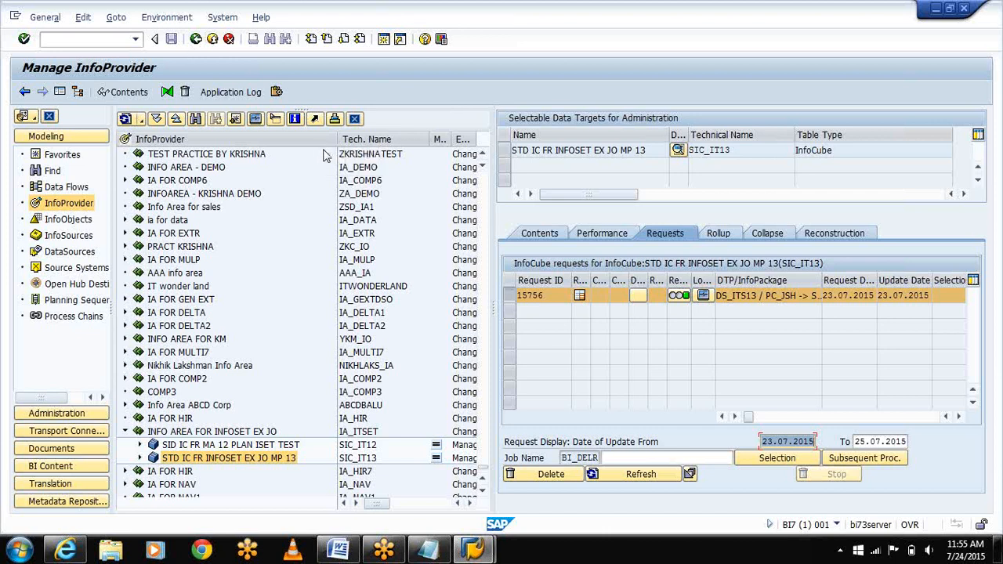
click(938, 13)
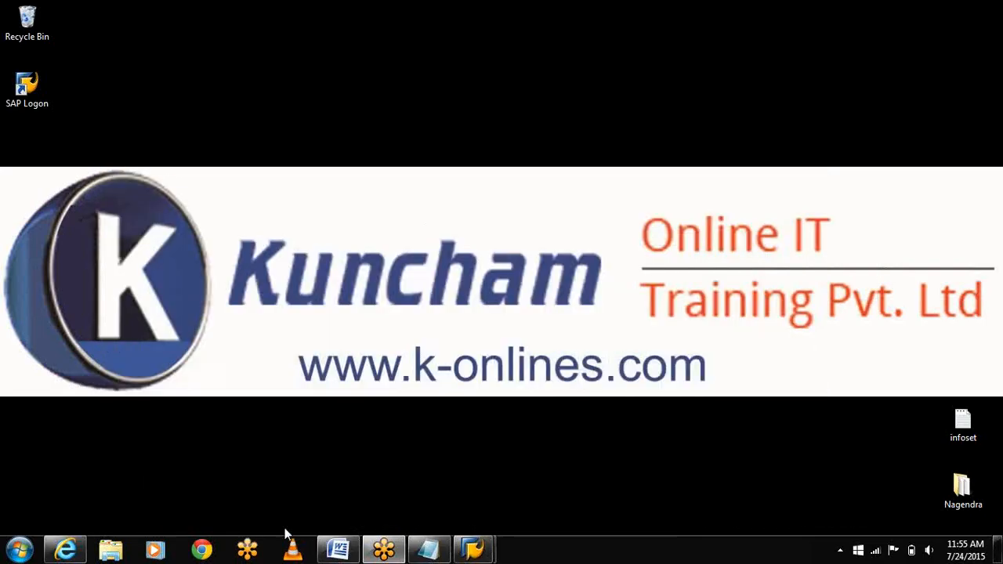
click(435, 552)
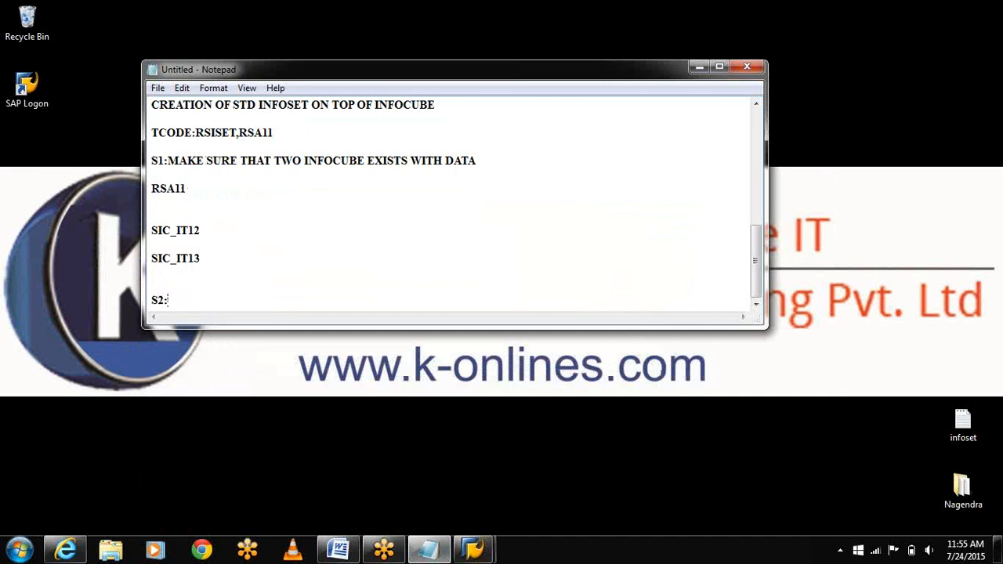
text(REATE INF)
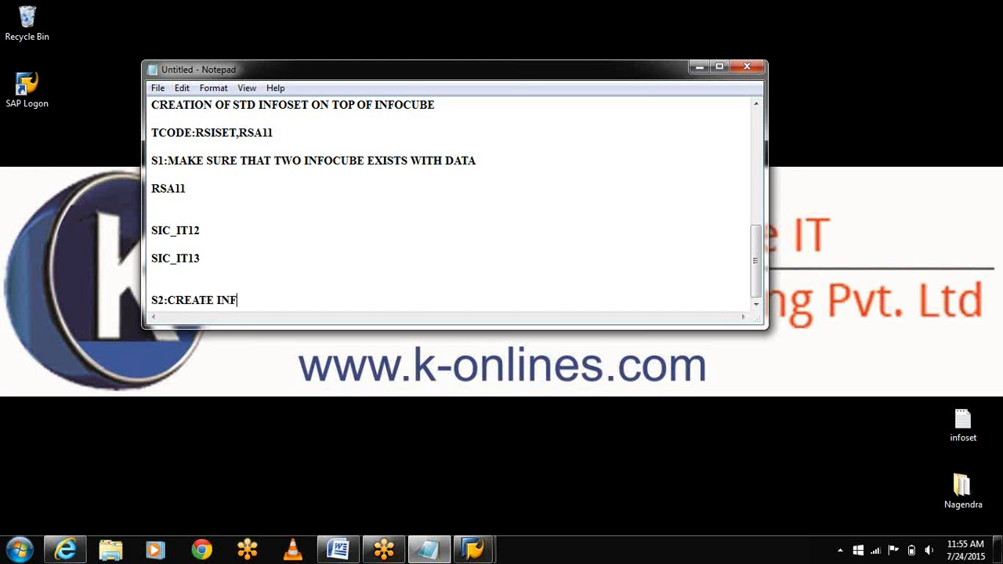
text(OSET(STANDARD INFOSET)
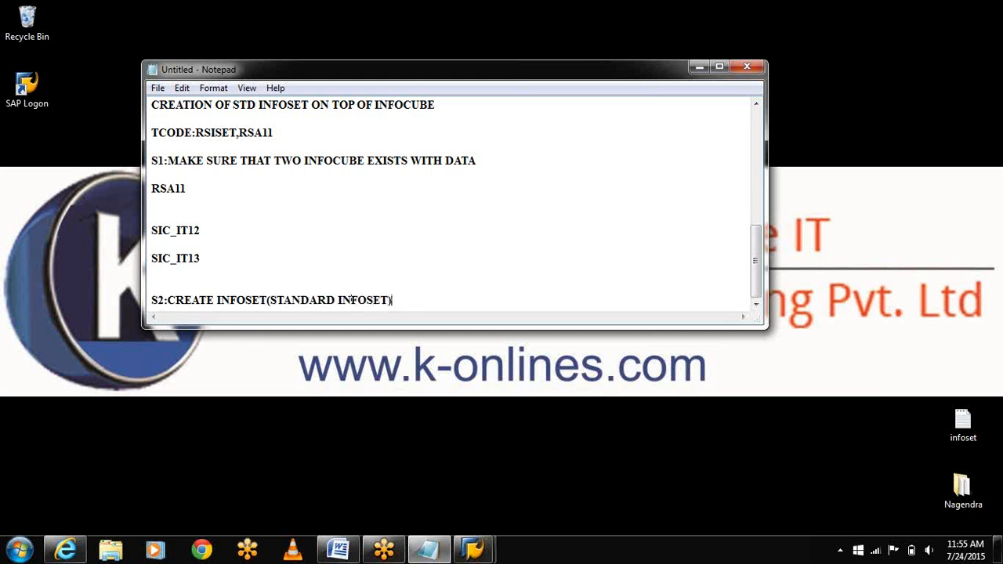
text())
key(Return)
key(Return)
text(RSISET,RSA11)
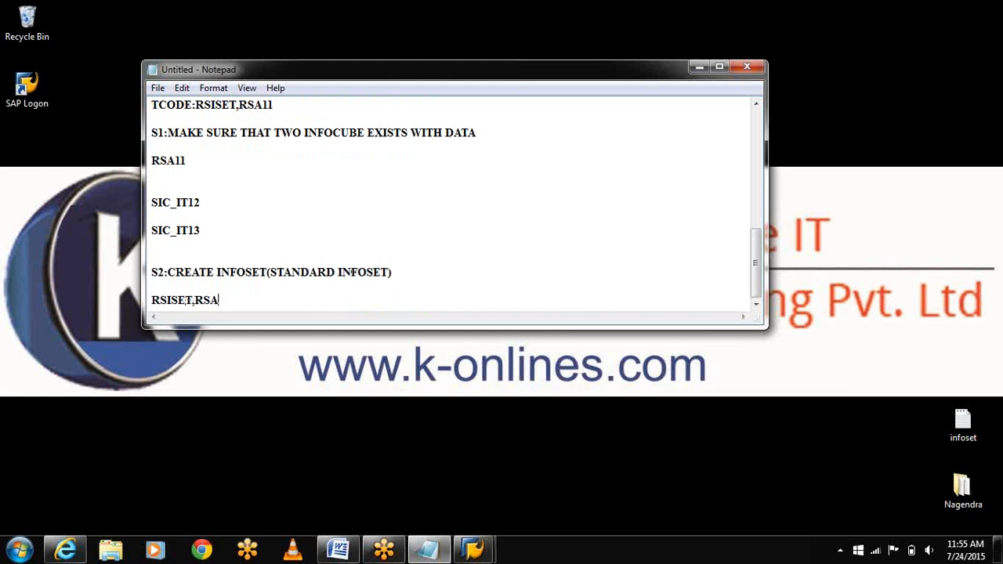
click(698, 68)
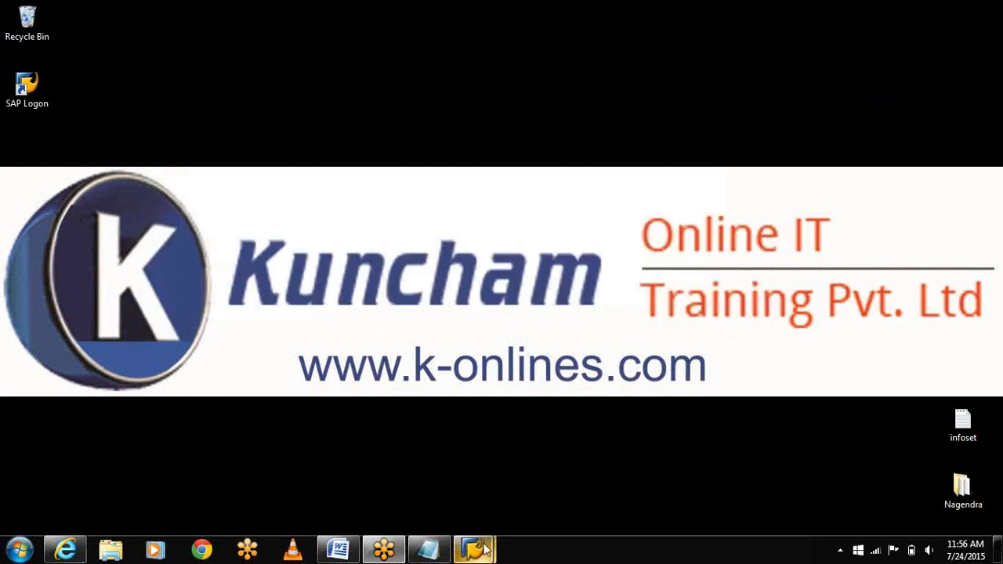
mouse_move(473, 548)
click(525, 480)
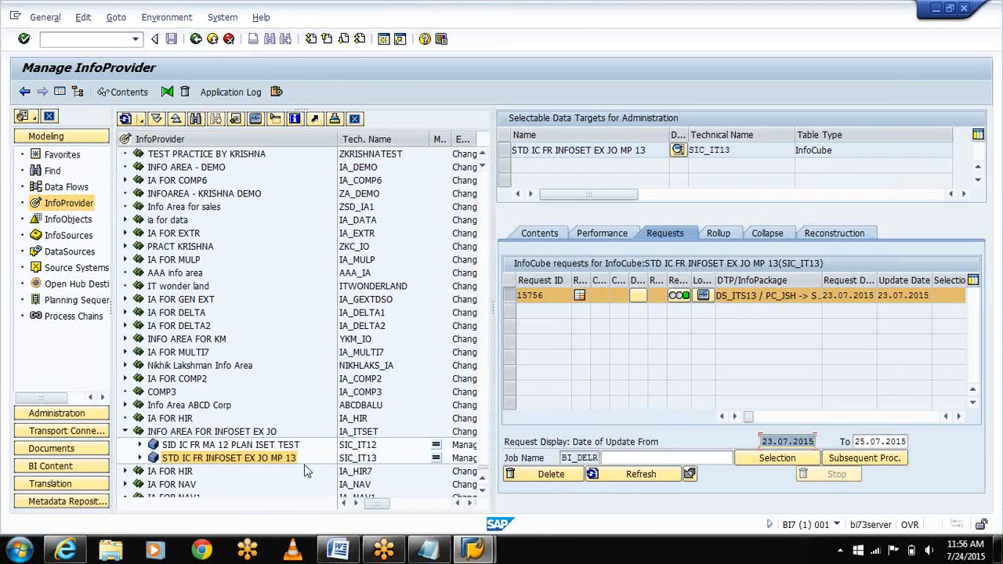
click(206, 447)
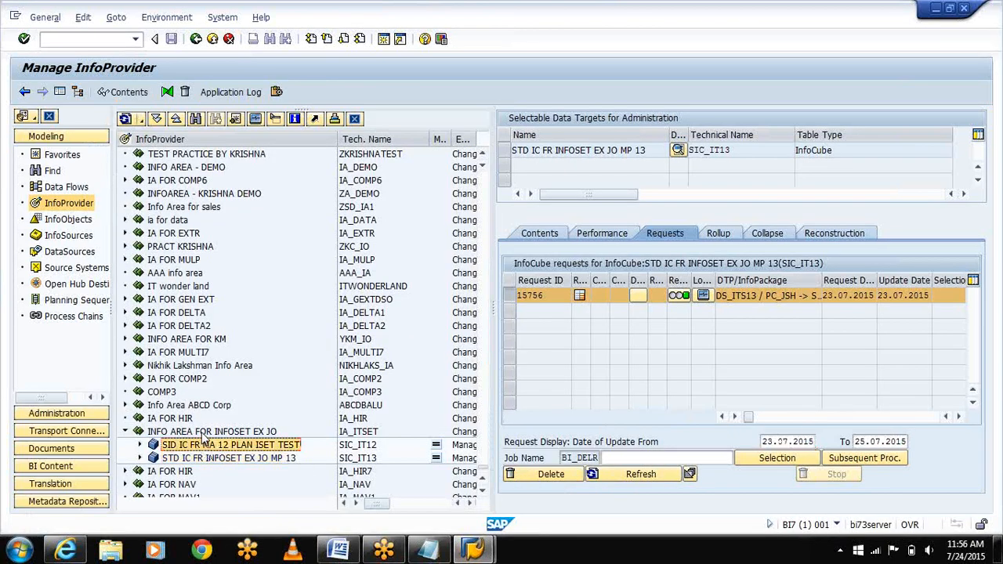
click(202, 433)
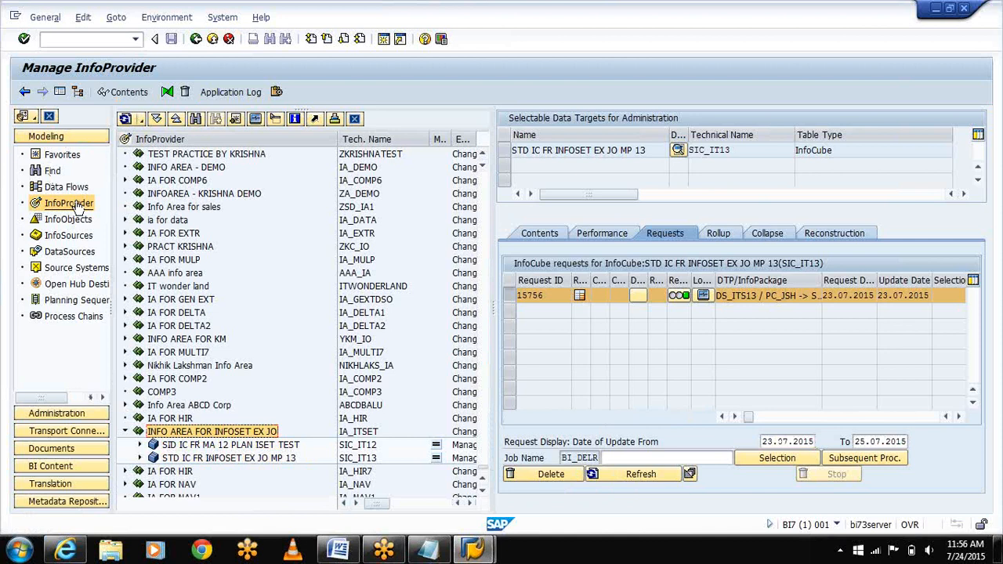
right_click(198, 435)
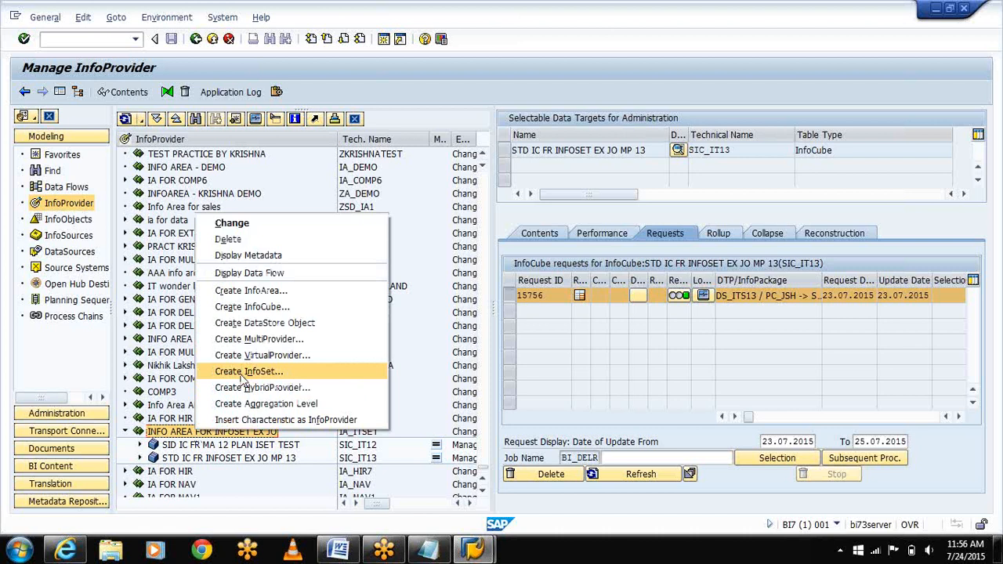
click(348, 437)
click(243, 436)
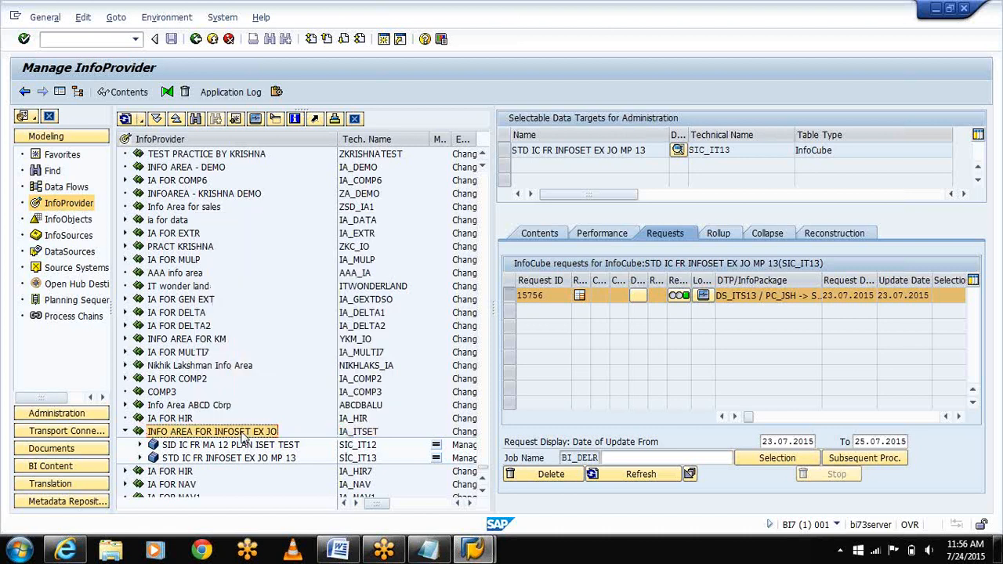
right_click(243, 435)
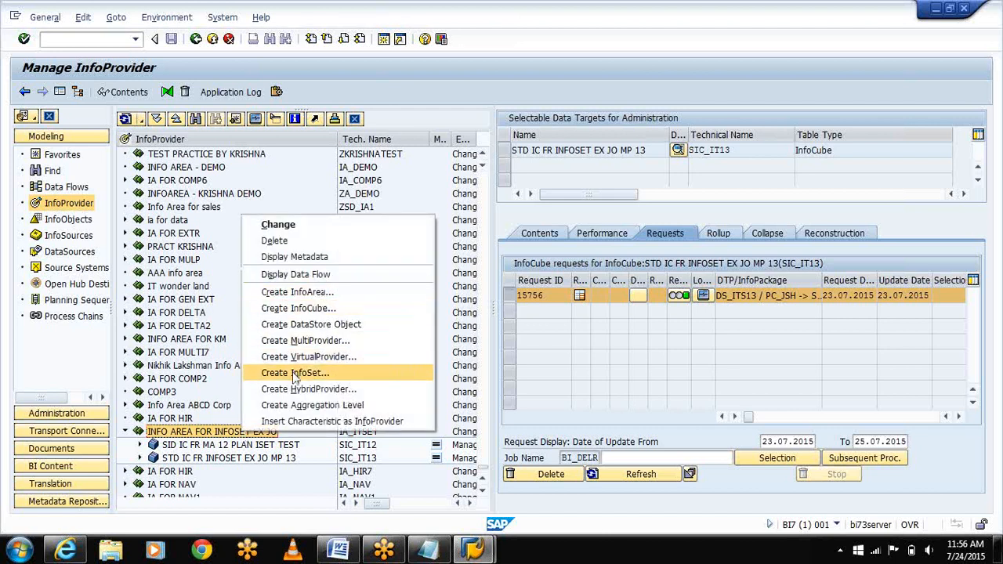
click(297, 374)
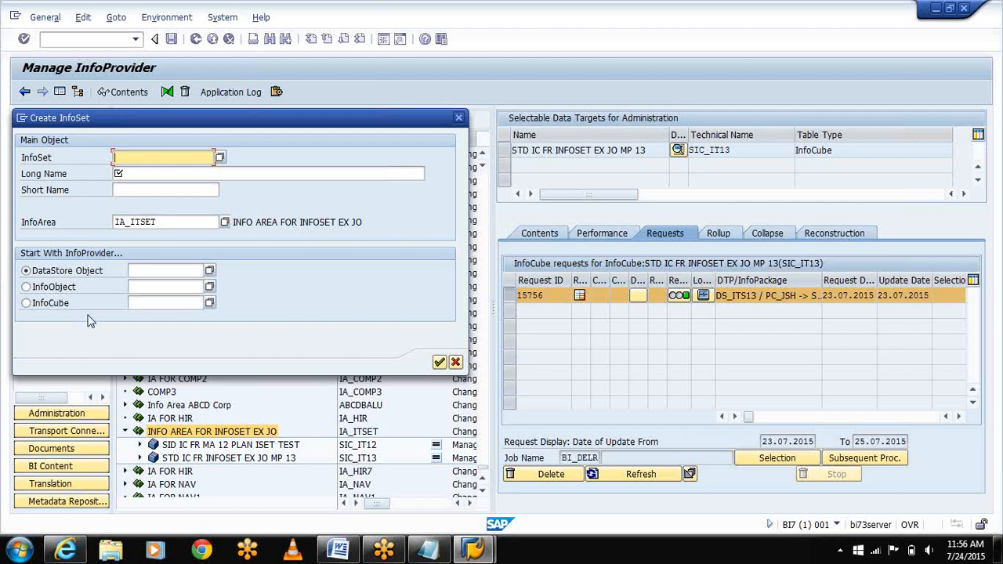
click(456, 361)
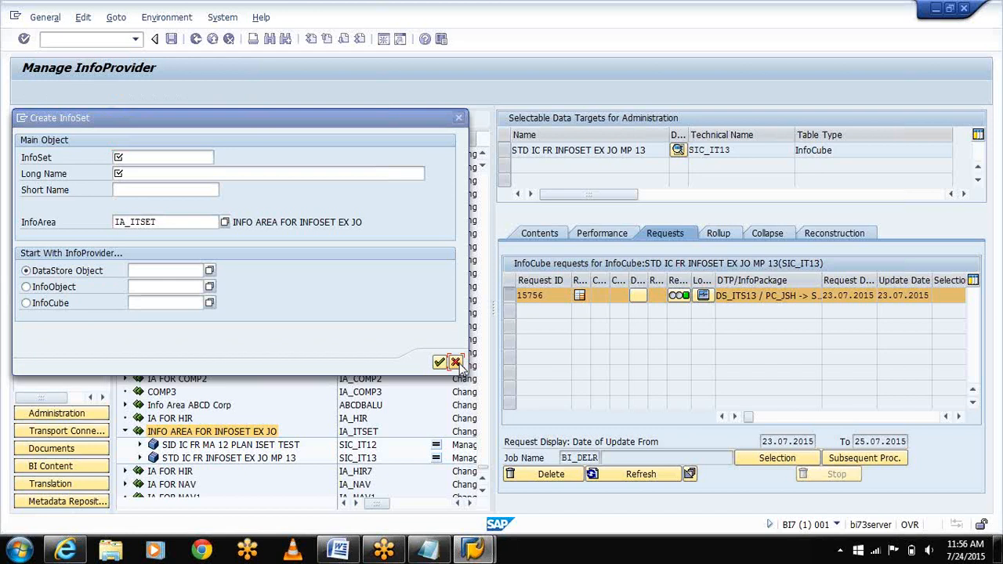
Go back to SAP Easy Access and start transaction RSISET.
click(195, 39)
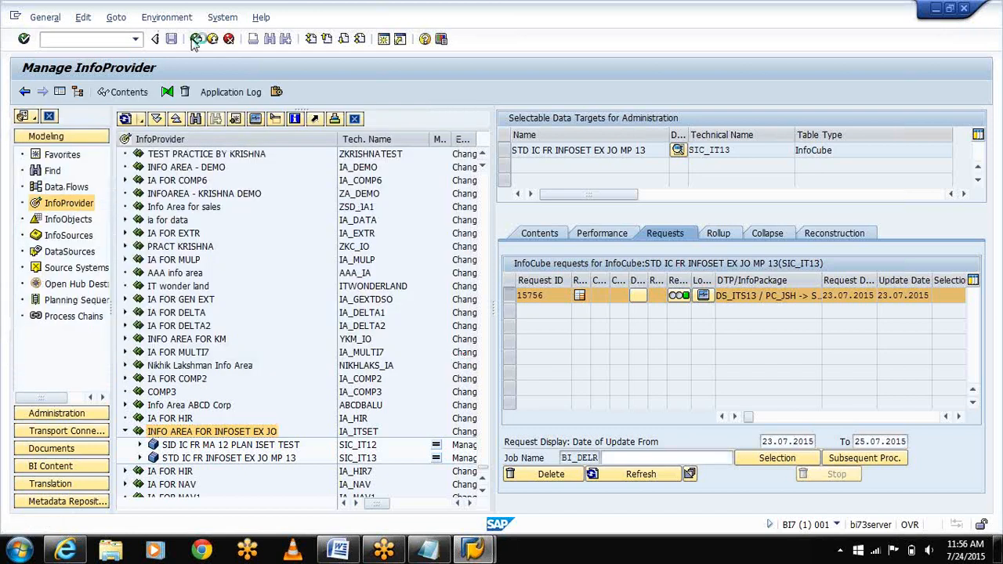
click(195, 39)
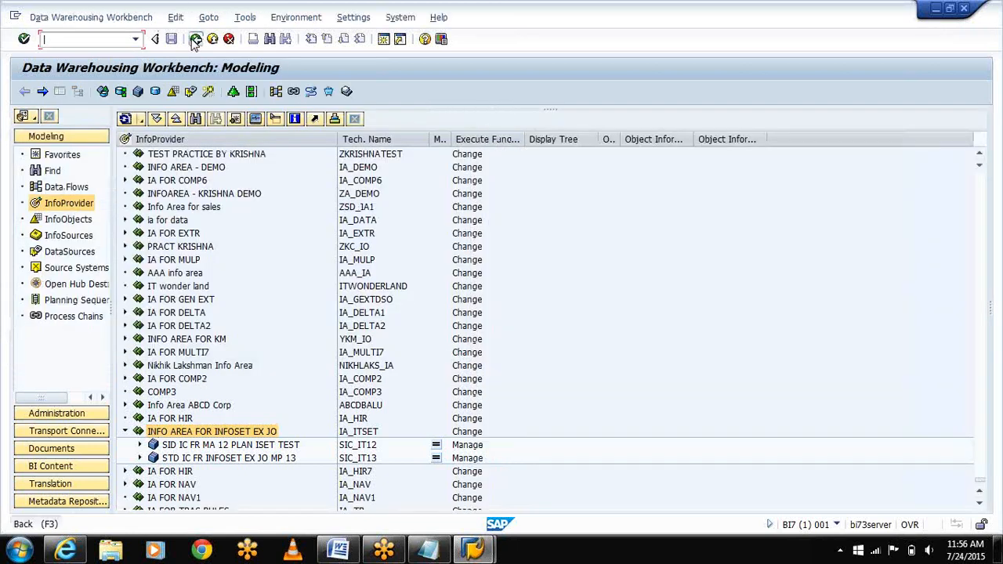
click(195, 39)
text(R)
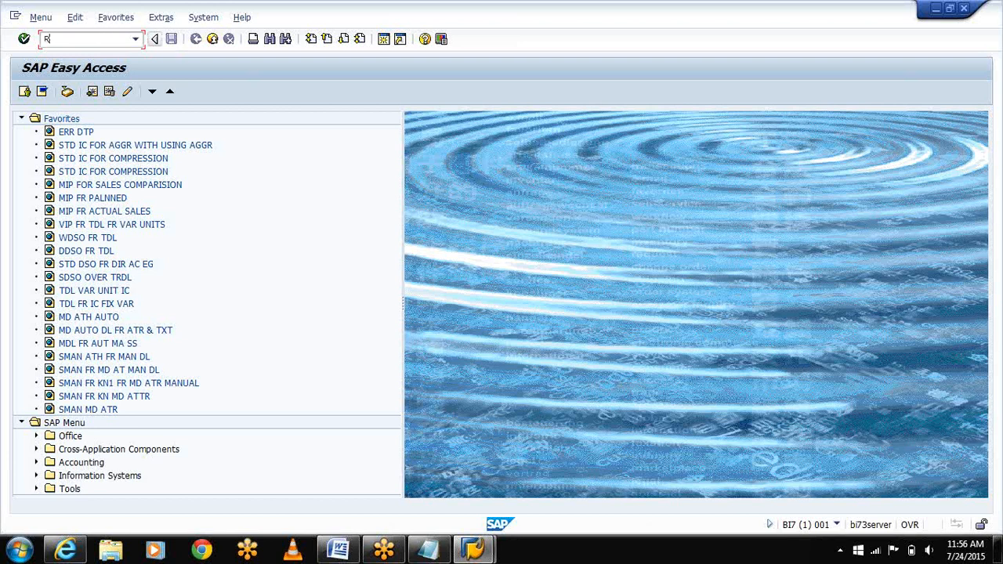
text(SISET)
key(Return)
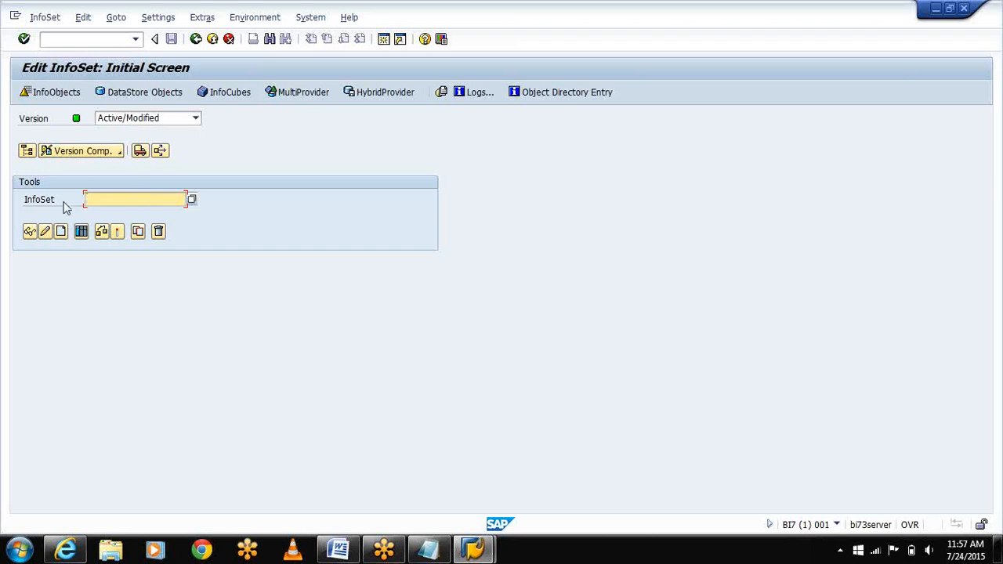
Enter ISET_IT as the InfoSet name and start creating a new InfoSet.
text(ISET)
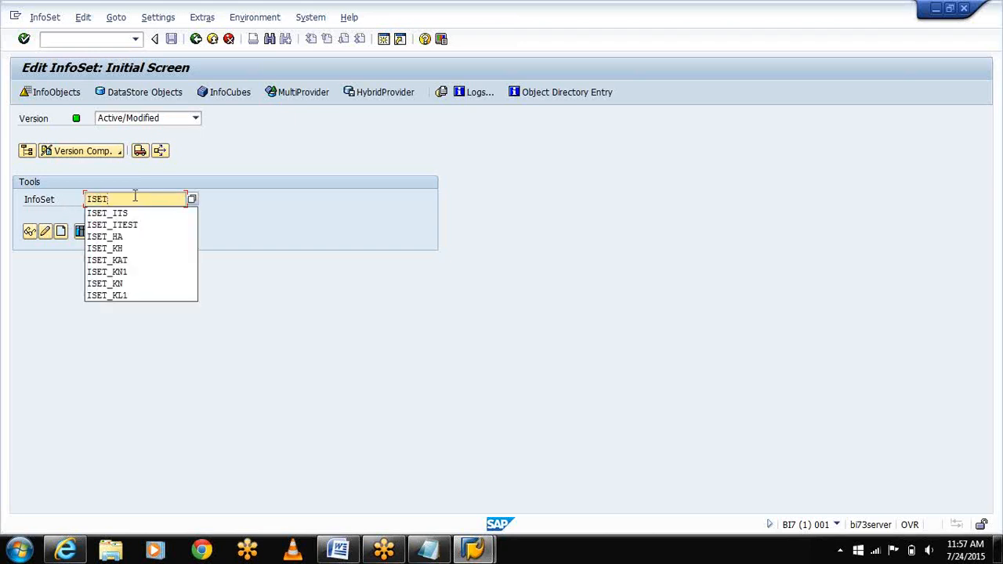
text(_IT)
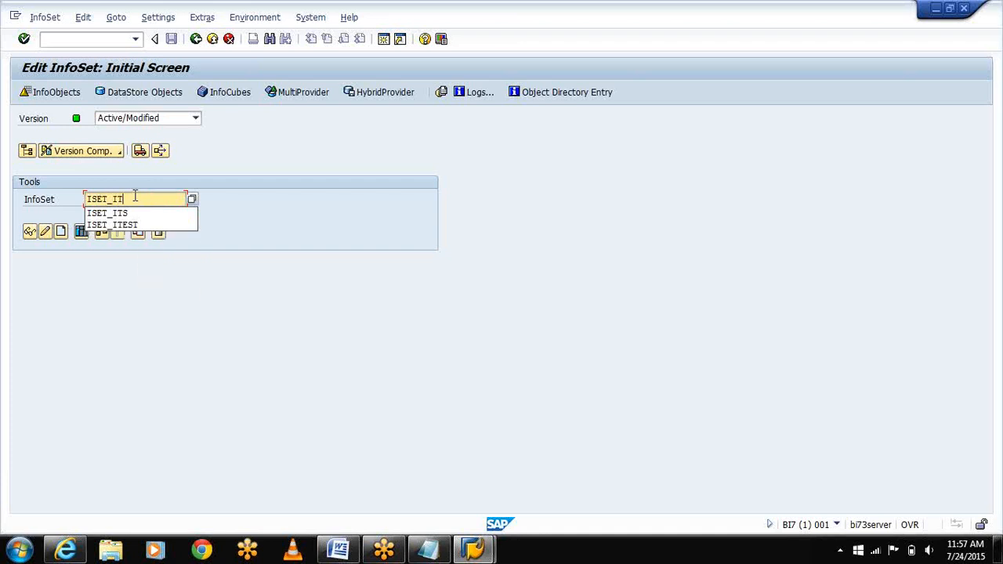
key(Down)
key(Down)
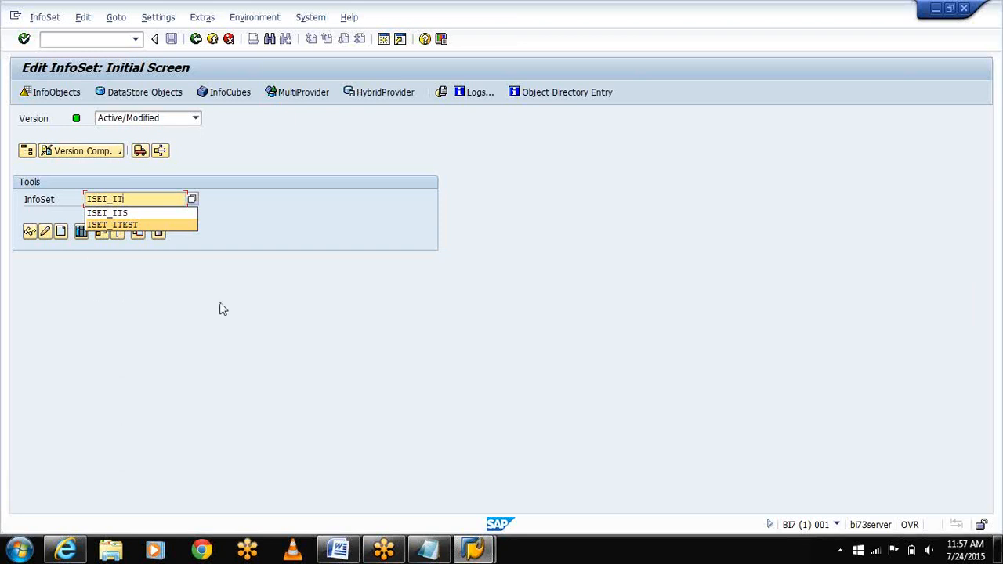
click(273, 238)
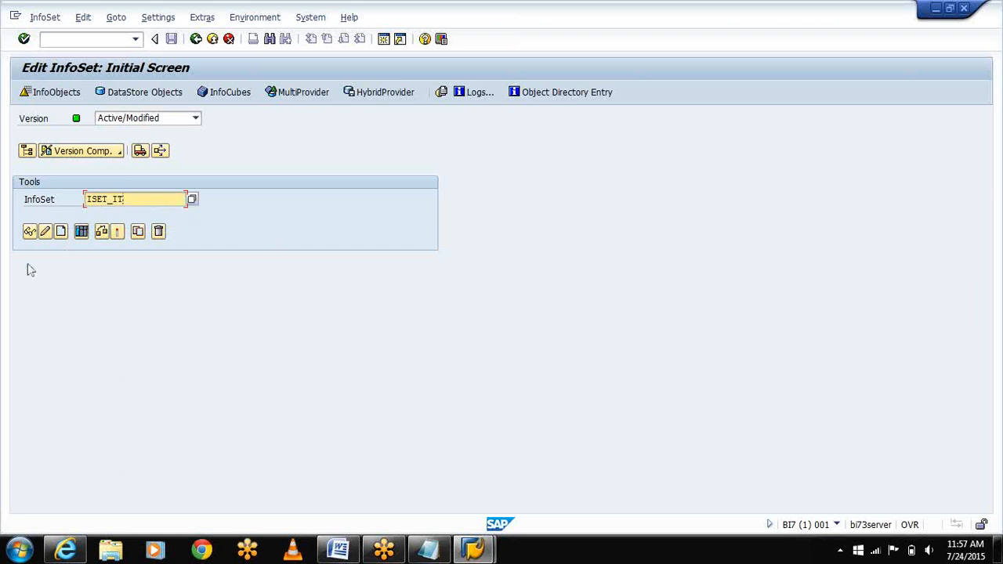
click(63, 235)
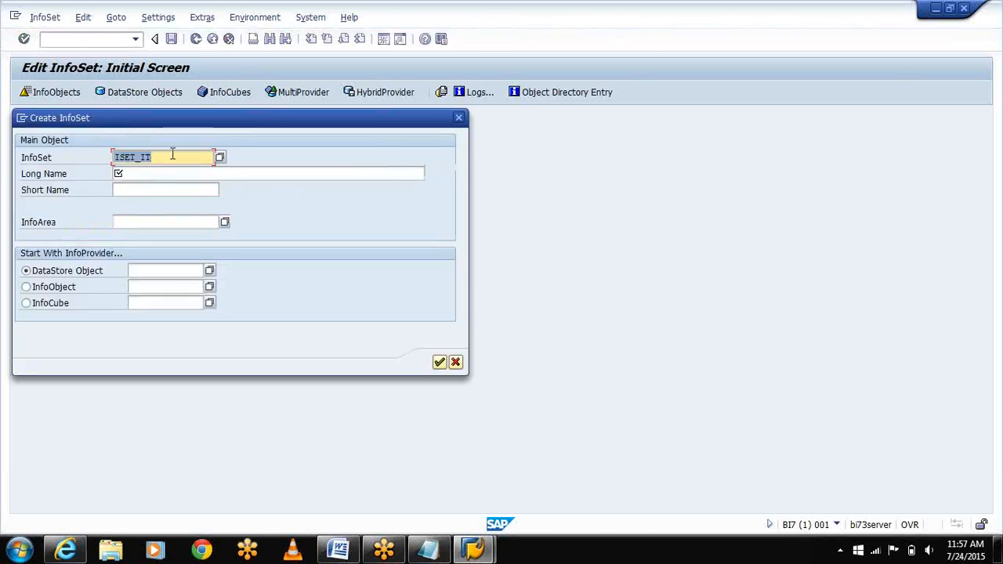
Set the InfoSet's long name to INFOSET FOR DEMO OF INFOSET EG JO NEW and its short name to ISET JO.
key(Tab)
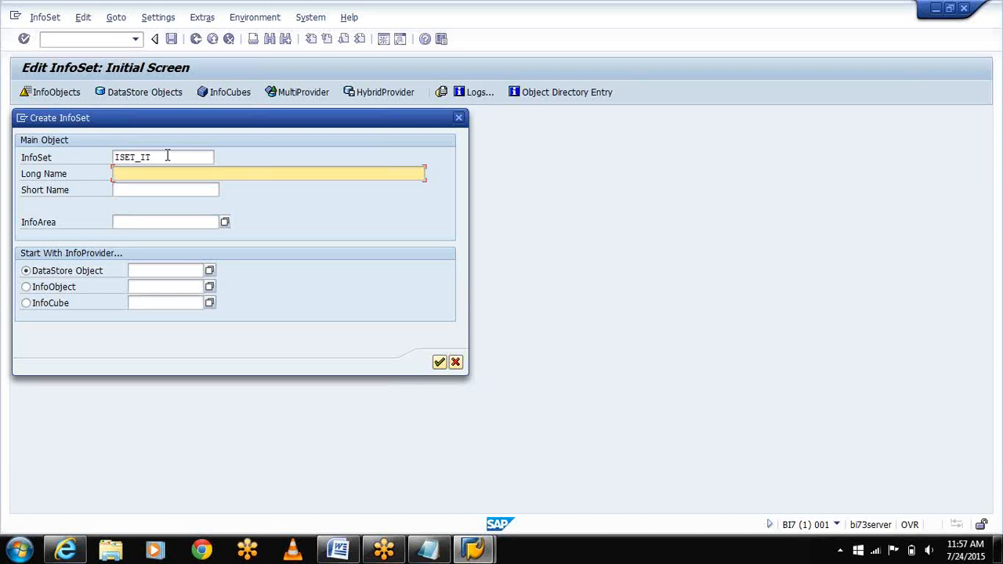
text(INFOSET FOR)
text(DEMO' O)
text( INFOSET EG)
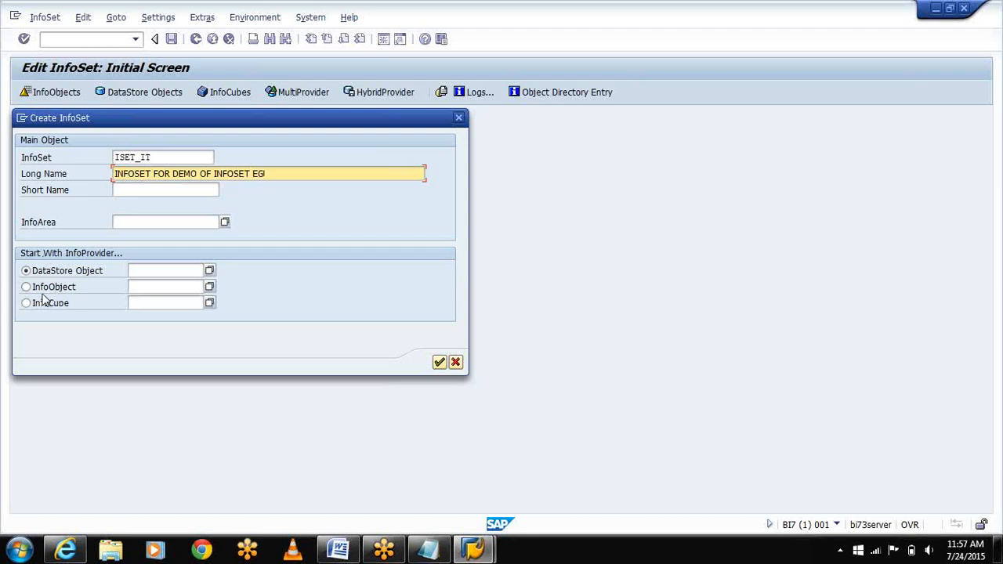
click(157, 189)
text(ISET)
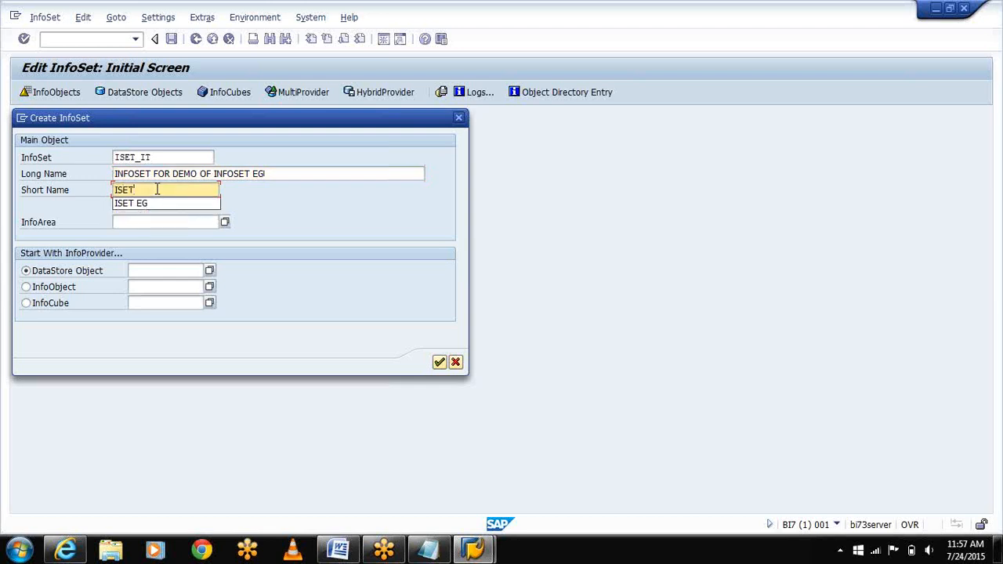
text( JO)
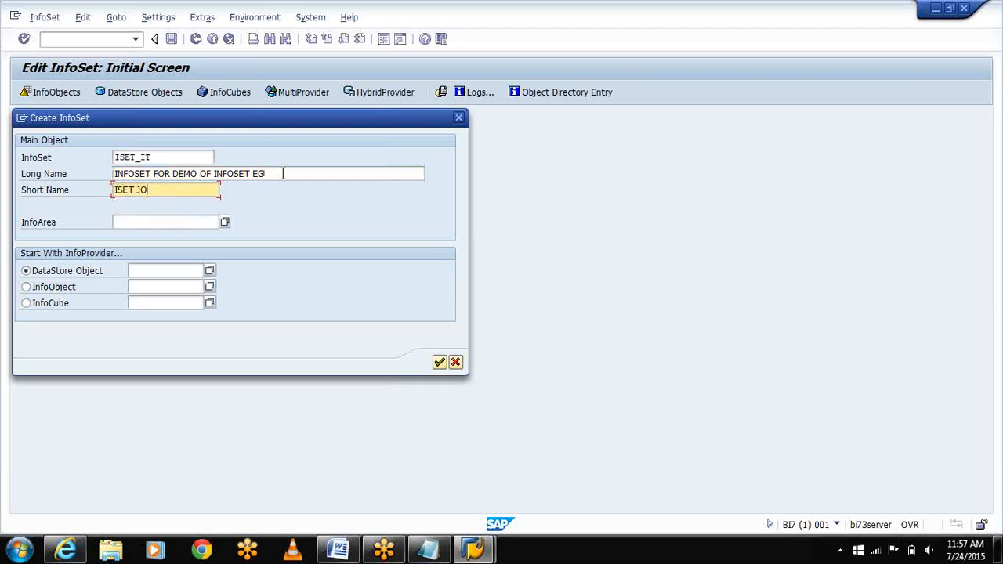
click(283, 174)
text(JO NEW)
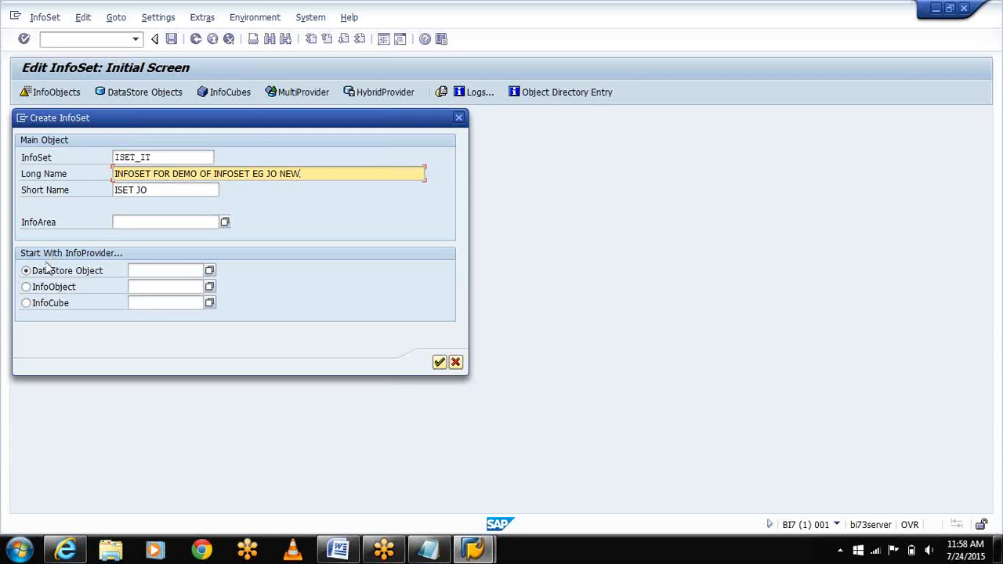
Choose InfoCube SIC_IT12 as the starting InfoProvider and create the InfoSet.
click(26, 303)
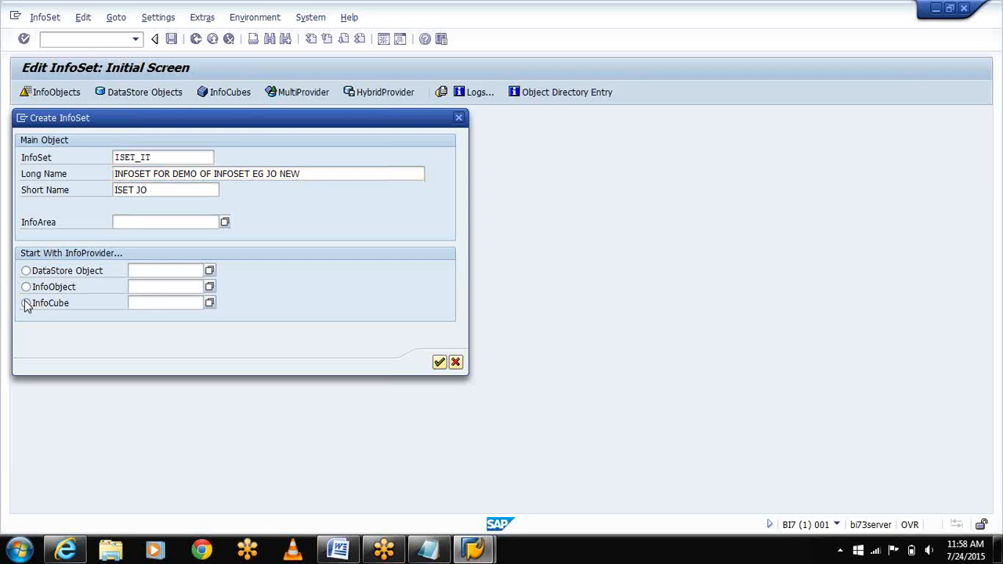
text(S)
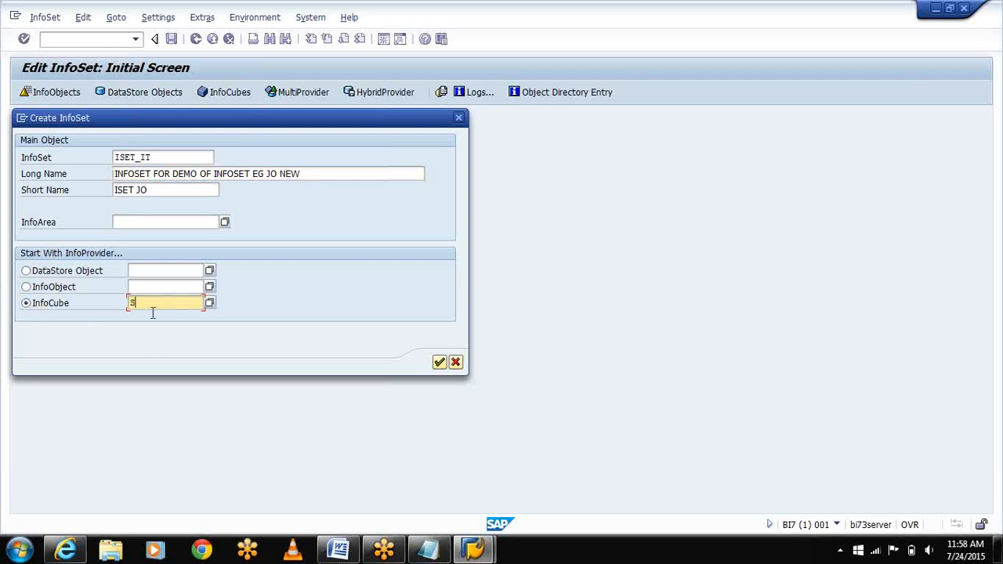
text(IC_IT12)
click(439, 362)
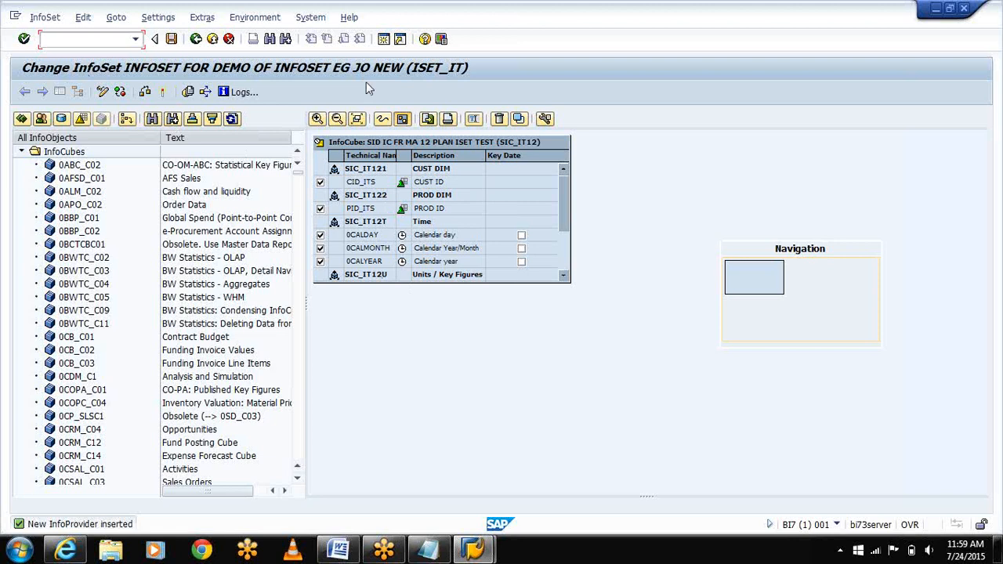
Find infocube SIC_IT13 in the InfoCubes list and insert it into the InfoSet beside SIC_IT12.
click(152, 119)
text(SIC_M)
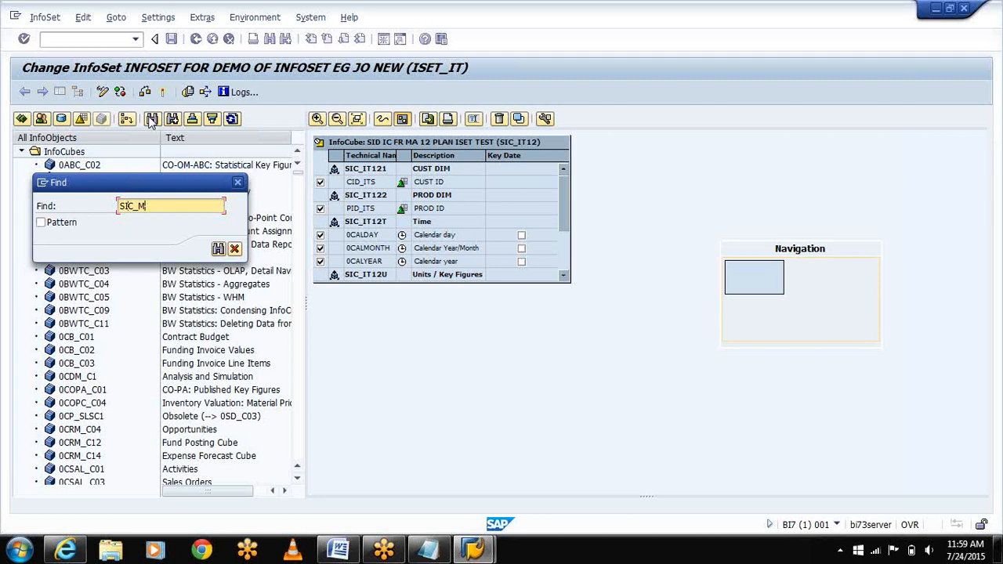
text(PIT13)
key(Return)
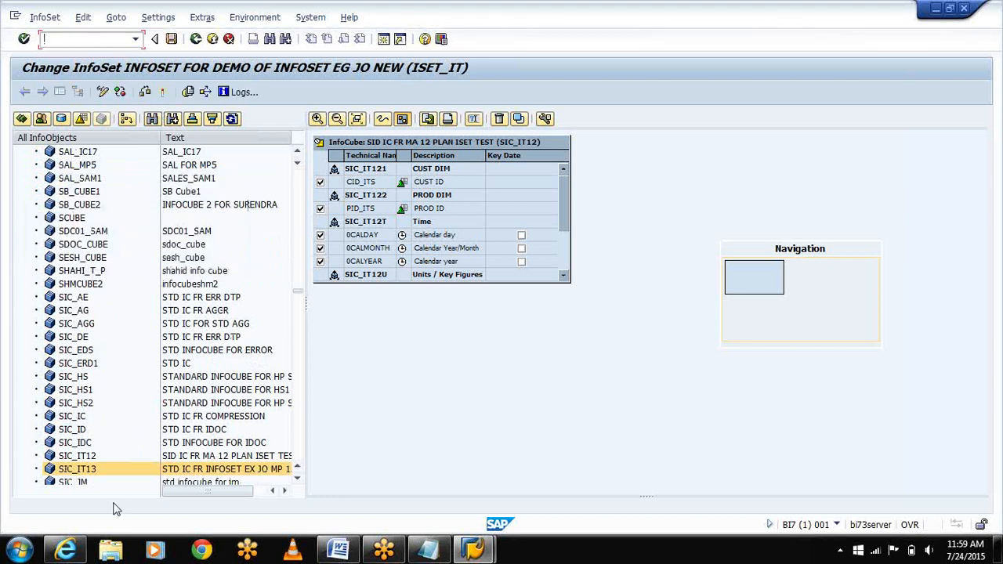
drag(91, 473, 340, 412)
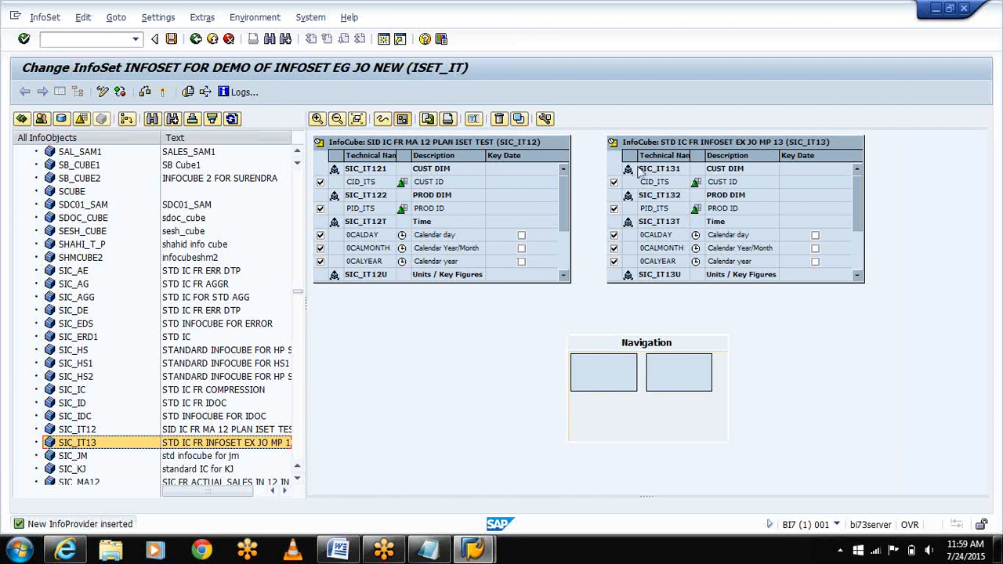
Link CID_ITS of SIC_IT13 to both CID_ITS and PID_ITS of SIC_IT12, choosing from all characteristics.
double_click(651, 183)
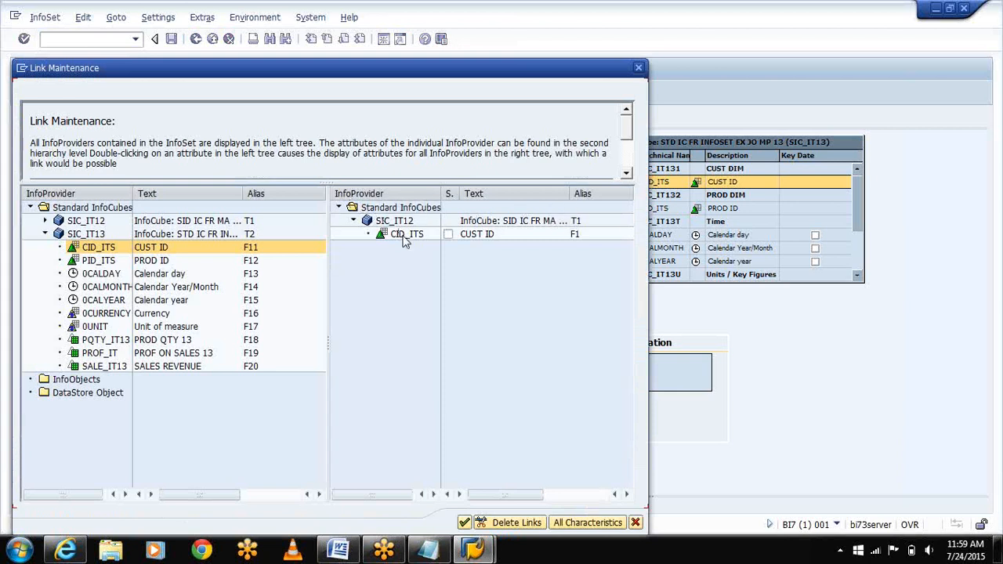
click(583, 522)
click(448, 234)
click(448, 247)
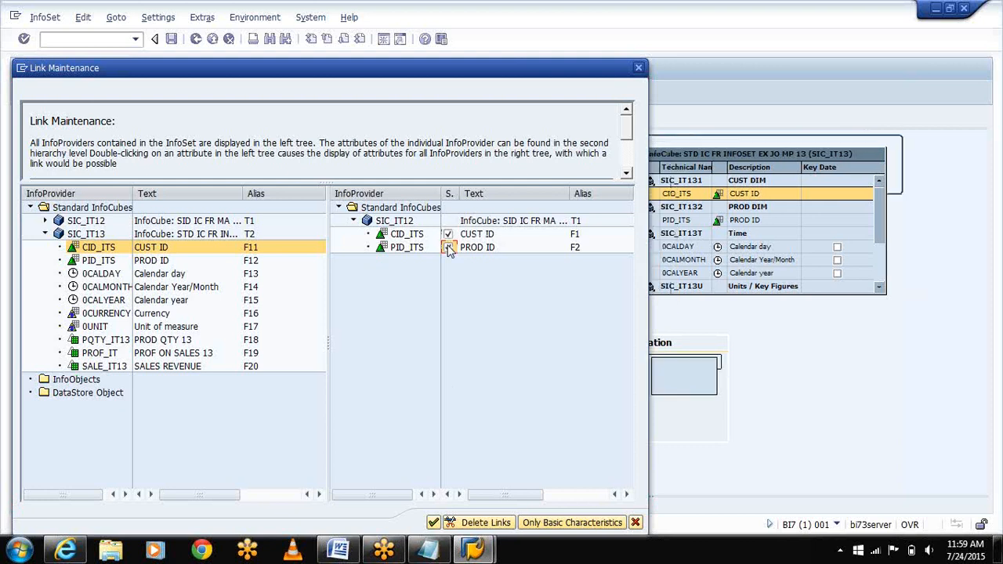
click(433, 523)
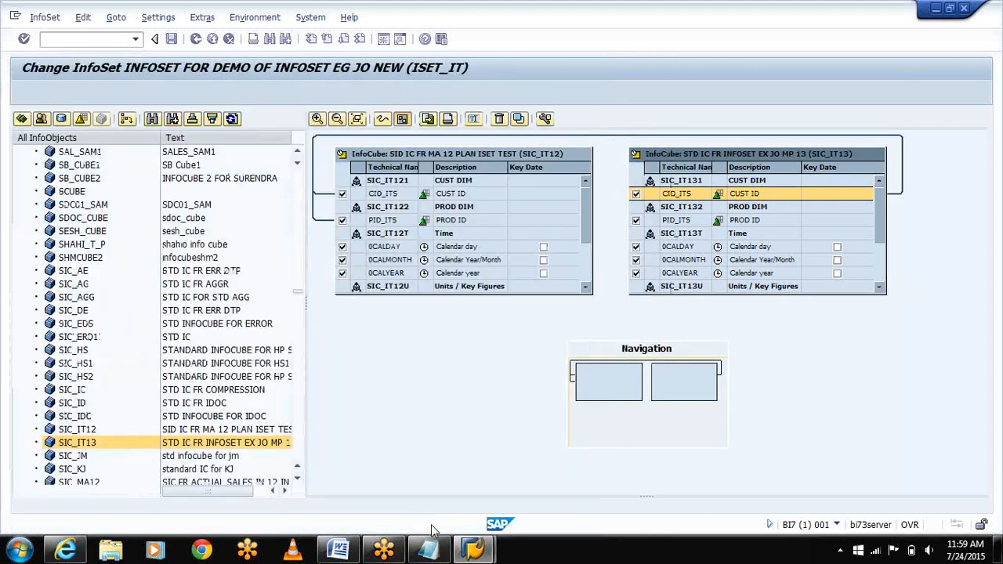
Check the links of CID_ITS in SIC_IT12 and additionally link it to PID_ITS of SIC_IT13.
click(375, 194)
double_click(376, 195)
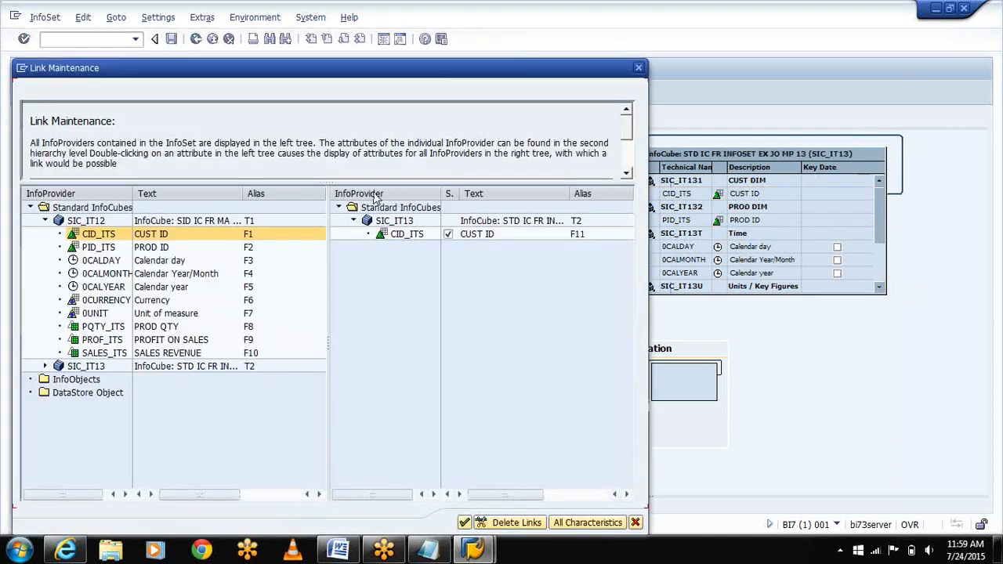
click(464, 523)
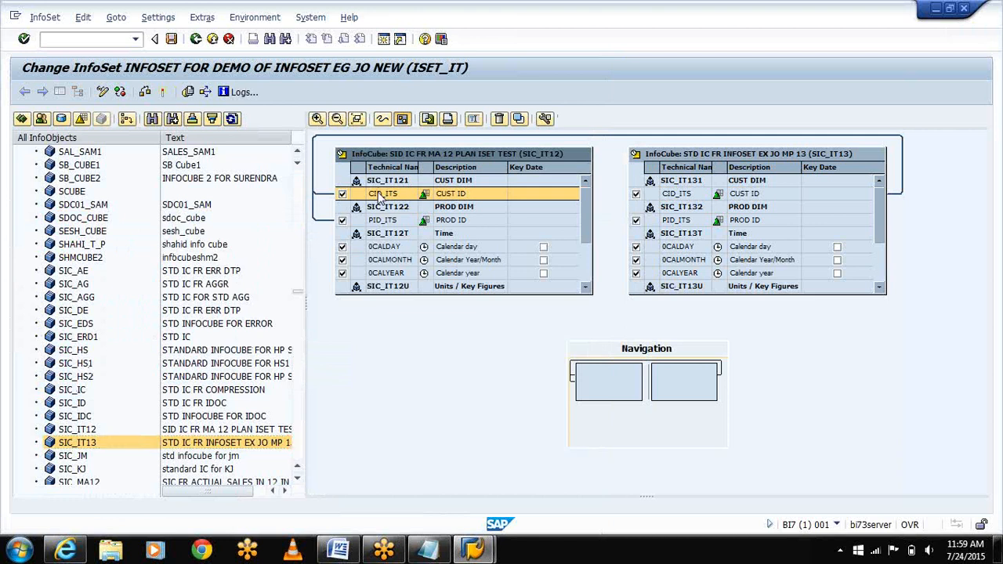
double_click(382, 196)
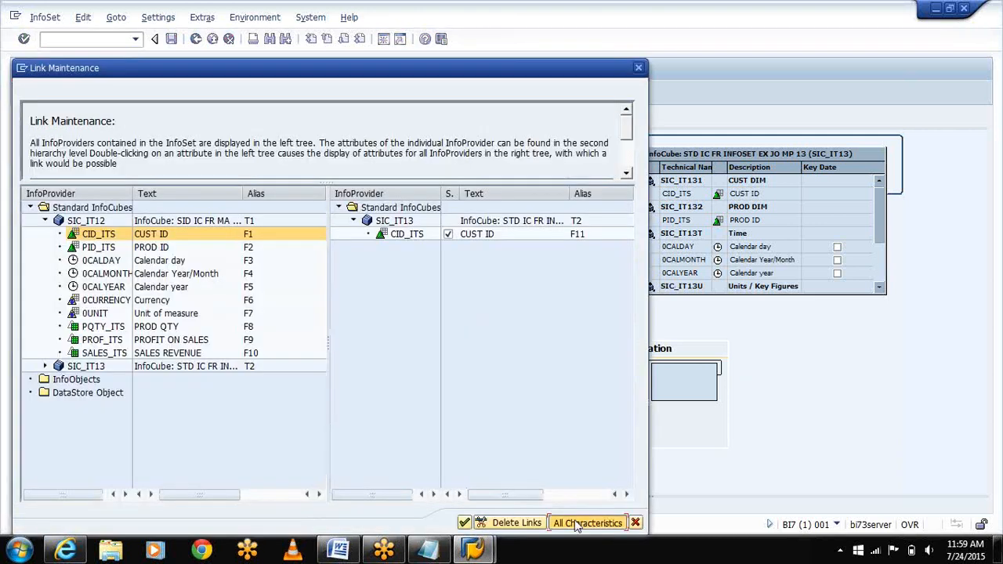
click(588, 522)
click(448, 248)
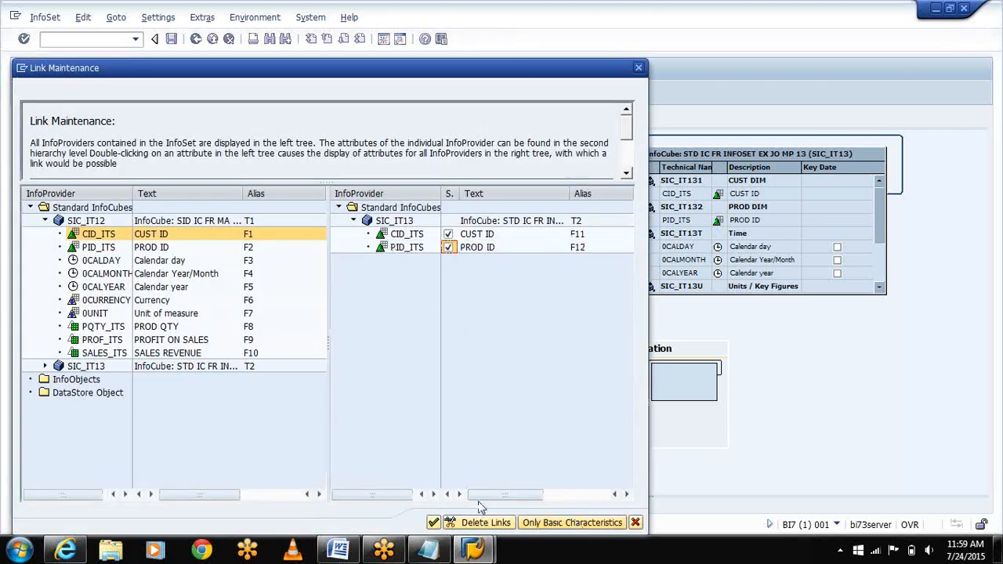
click(433, 523)
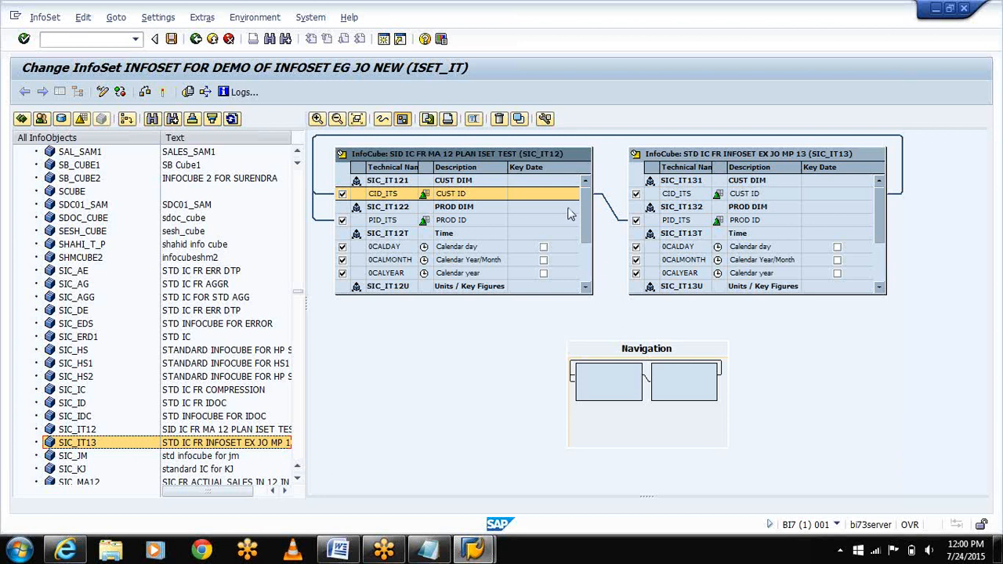
Delete the link between CID_ITS of SIC_IT12 and PID_ITS of SIC_IT13, and try to link the matching ID fields directly in the diagram.
click(607, 207)
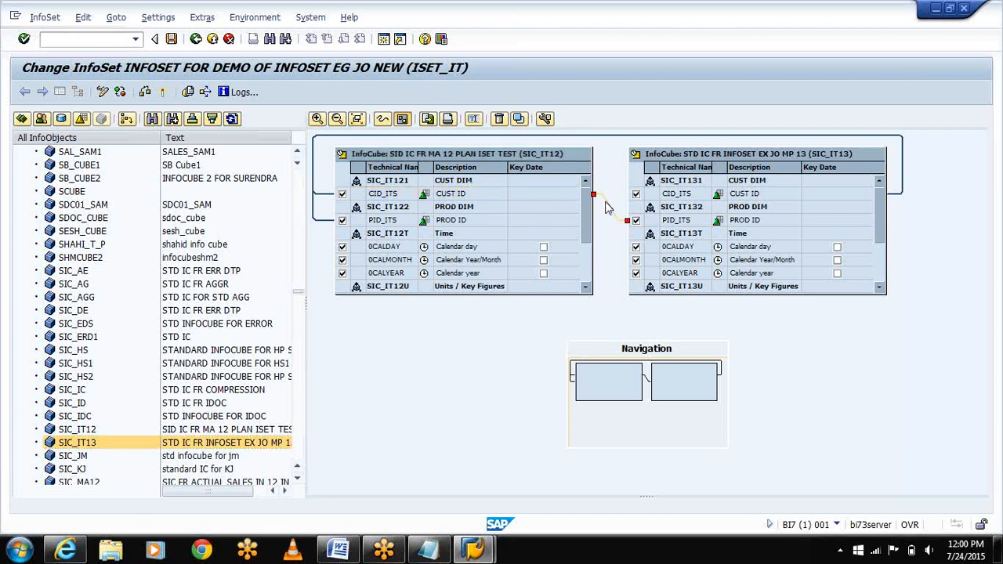
right_click(608, 207)
click(623, 213)
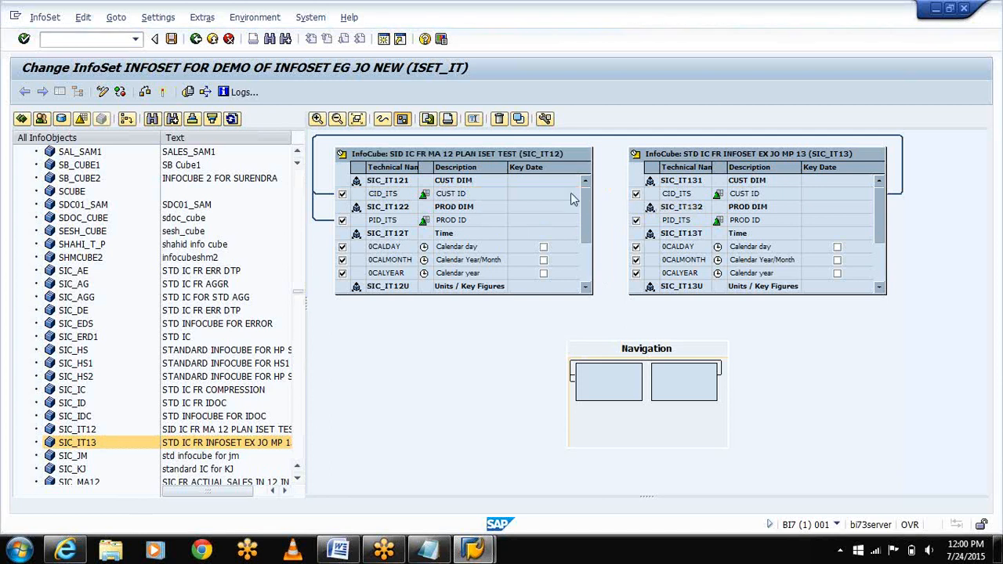
drag(572, 196, 644, 196)
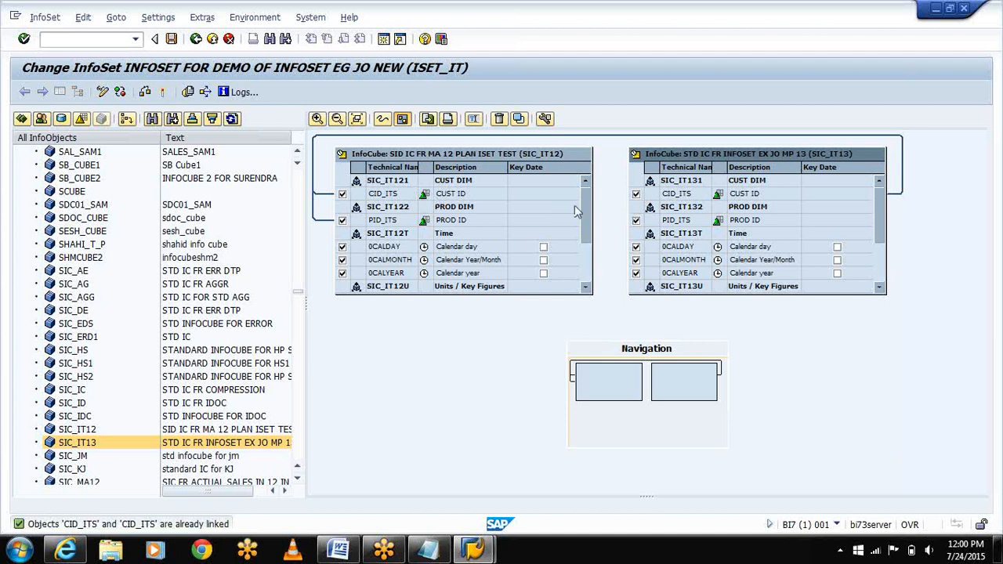
drag(564, 222, 636, 224)
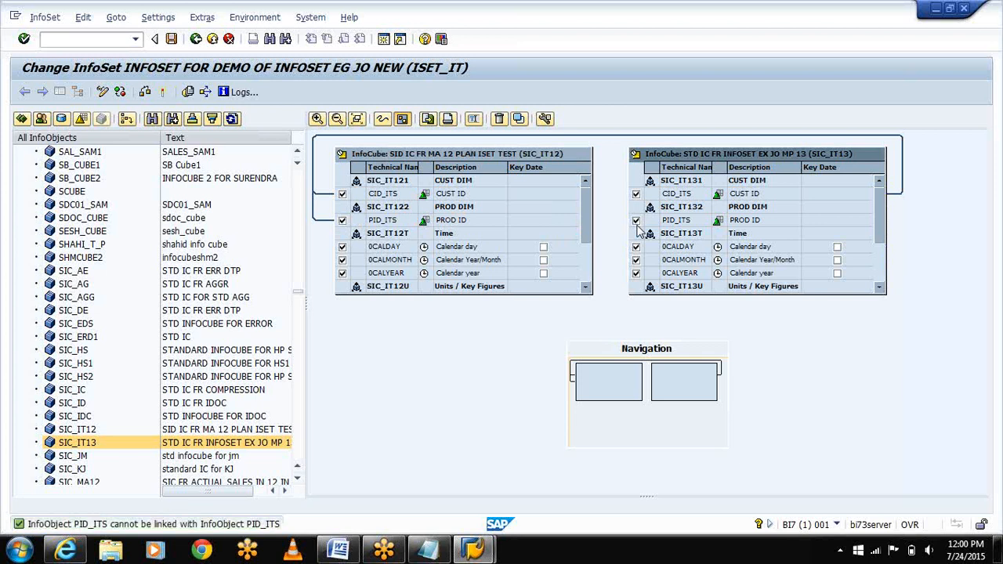
Mark Calendar day as the key date in both SIC_IT12 and SIC_IT13, and review their remaining fields.
click(543, 247)
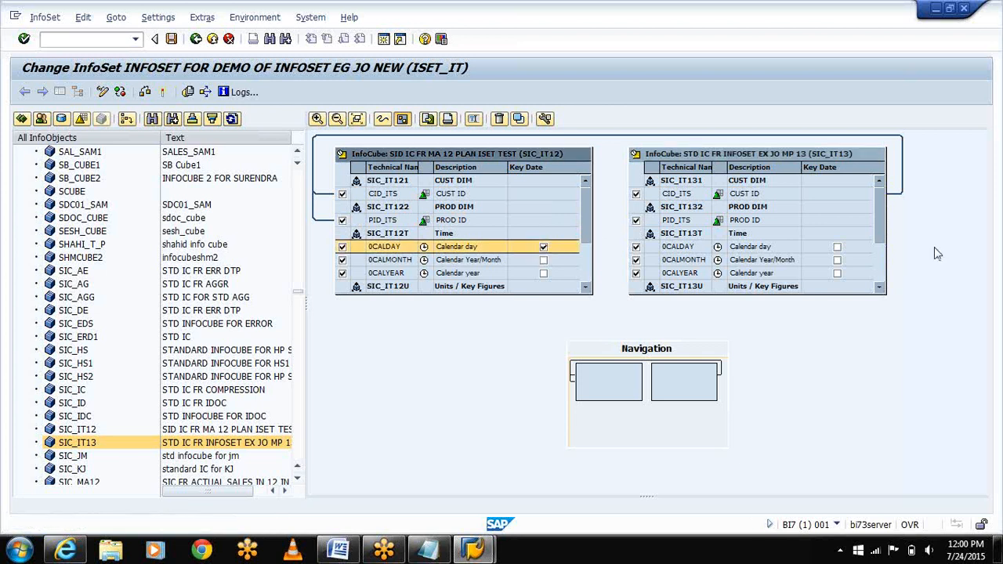
click(838, 248)
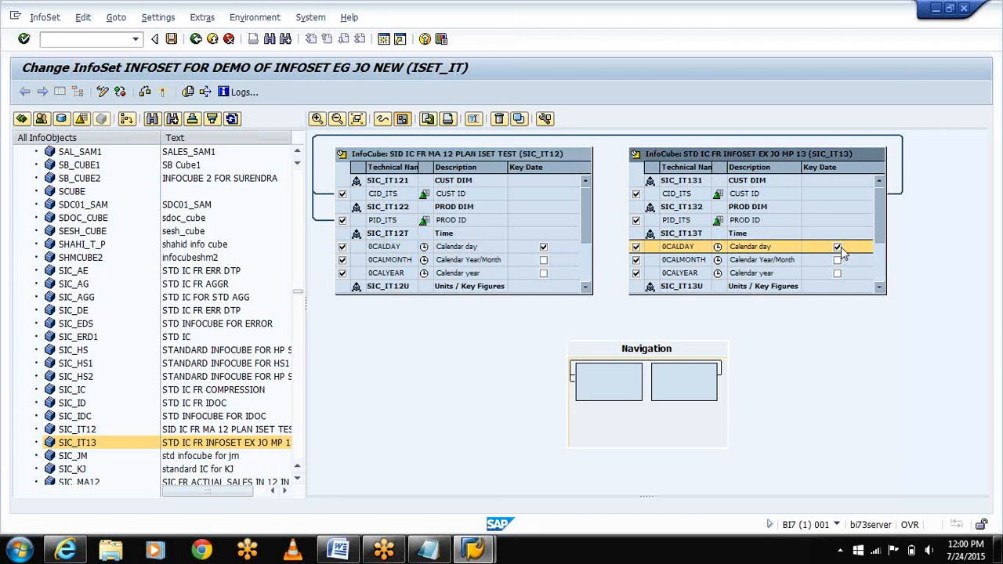
click(586, 261)
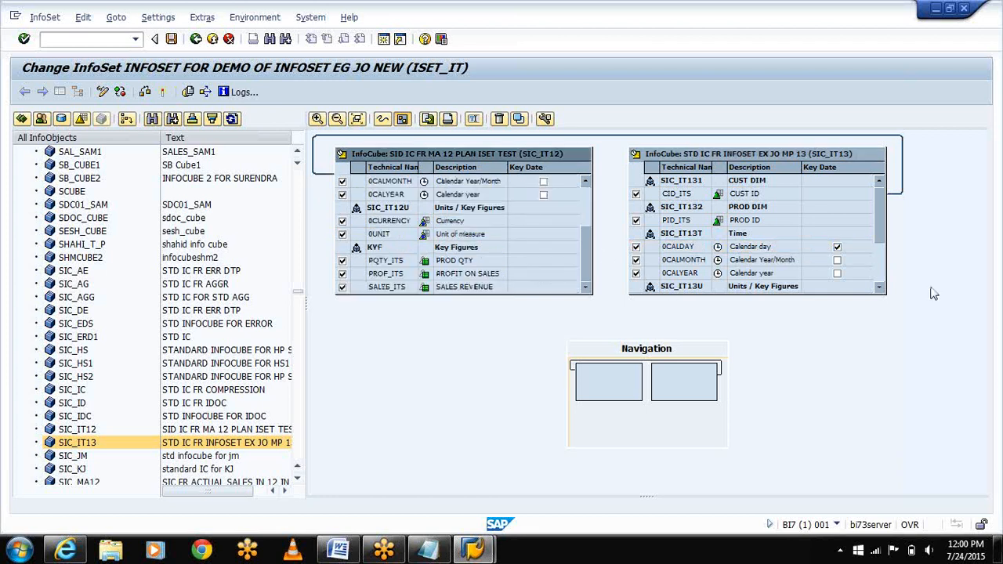
click(880, 272)
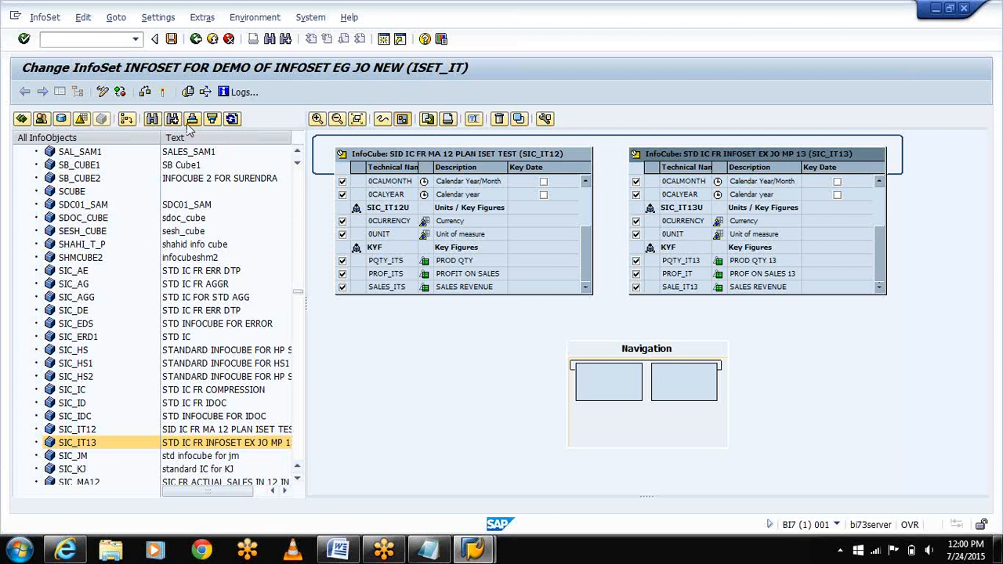
Activate InfoSet ISET_IT and return to the SAP Easy Access screen.
click(162, 93)
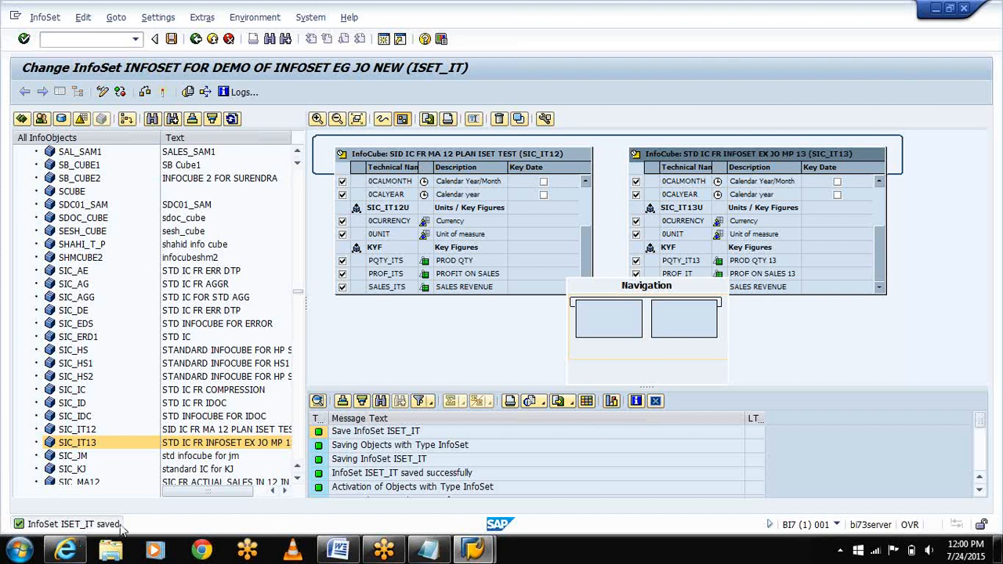
click(196, 42)
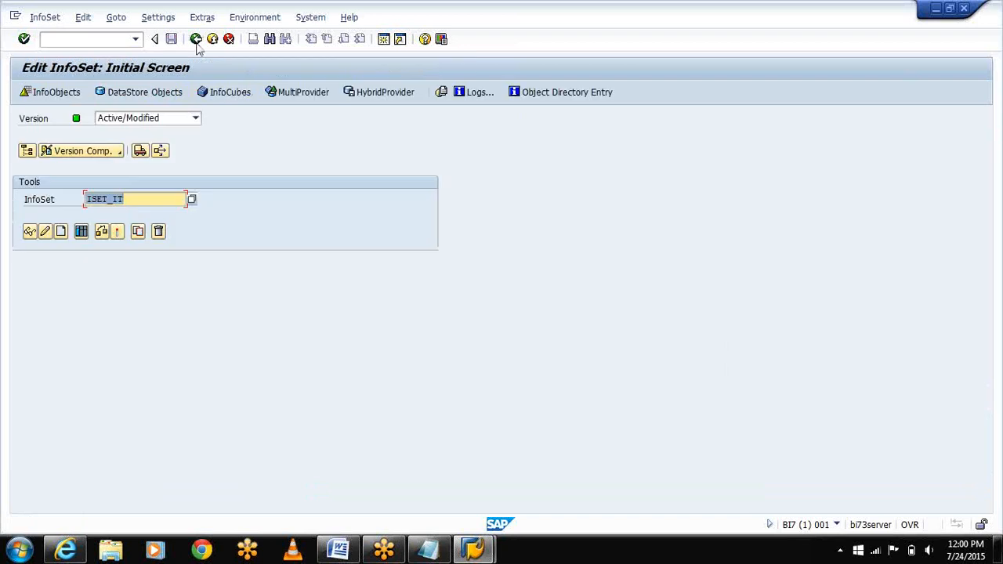
click(196, 43)
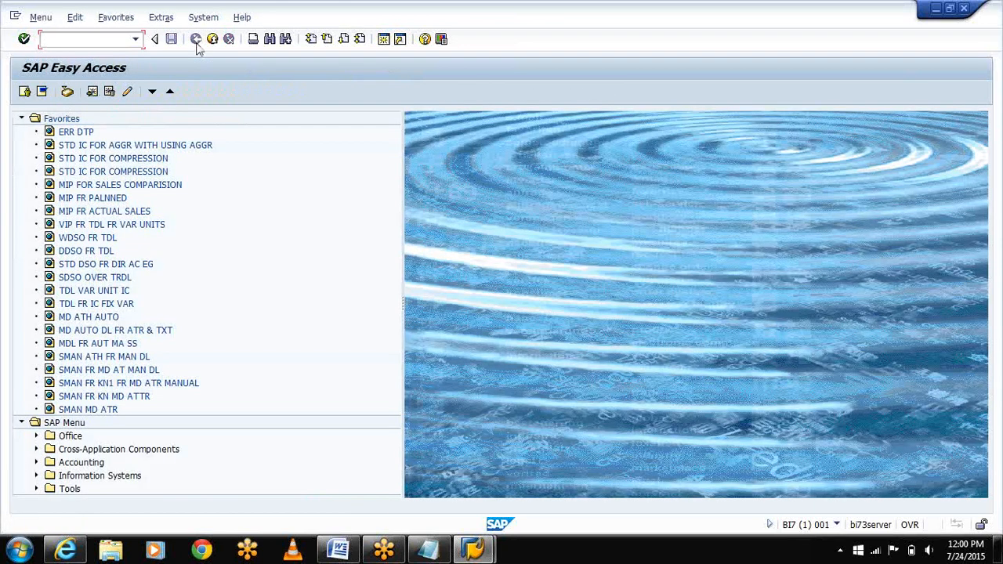
Start transaction RSA11, find ISET_IT in the InfoProvider tree and expand it to show its InfoCubes.
text(RSA11)
key(Return)
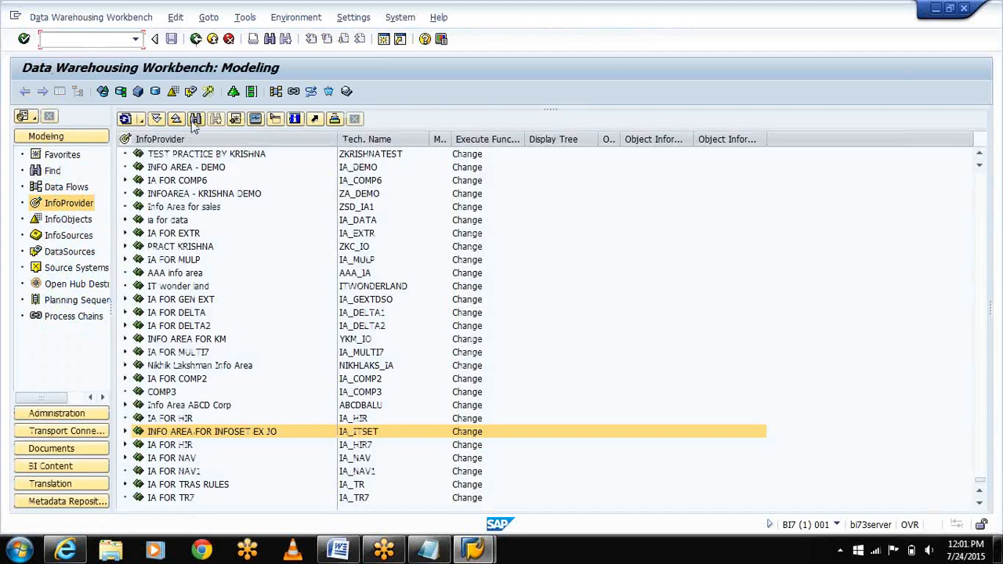
click(195, 119)
text(IS)
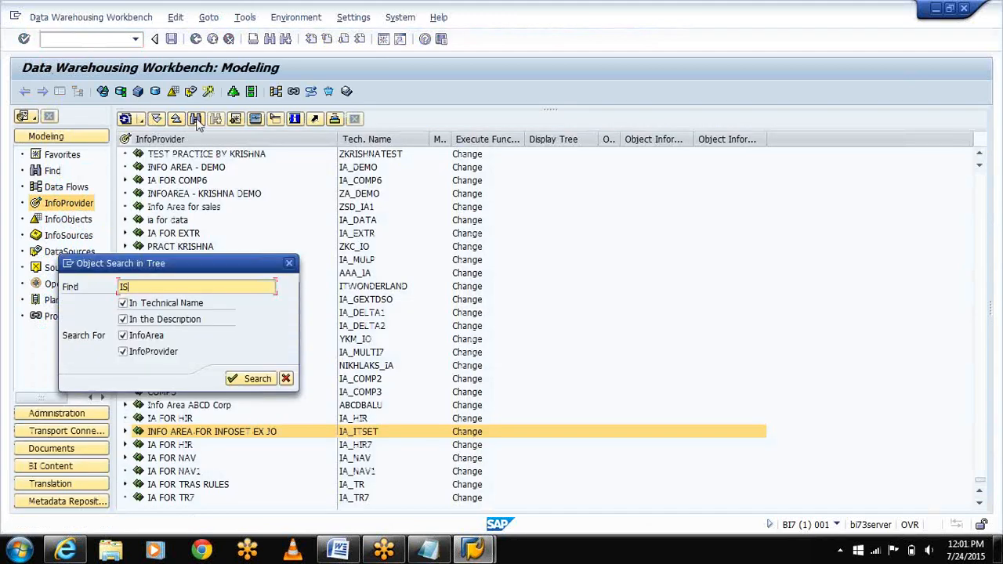
text(ET_IT)
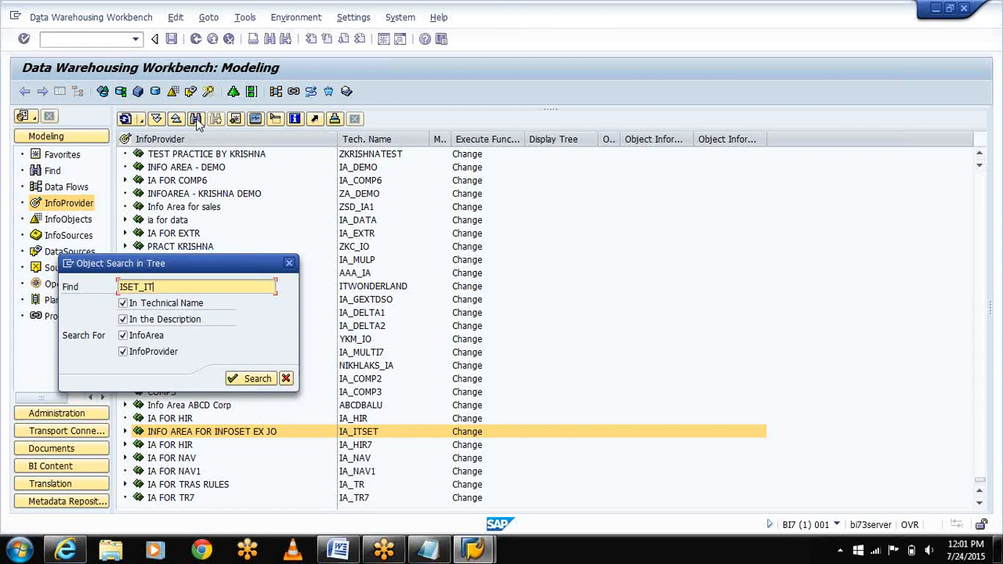
key(Return)
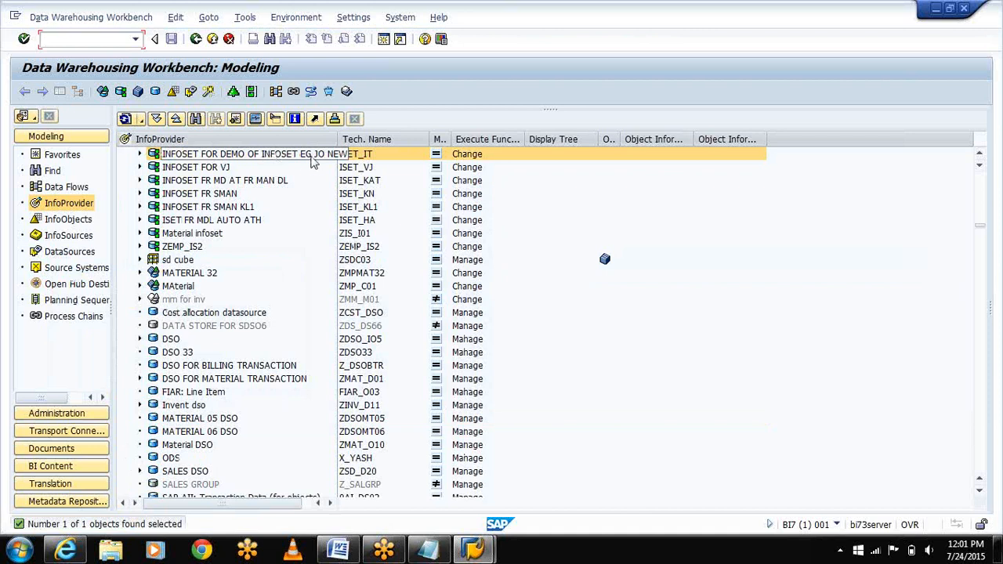
click(140, 155)
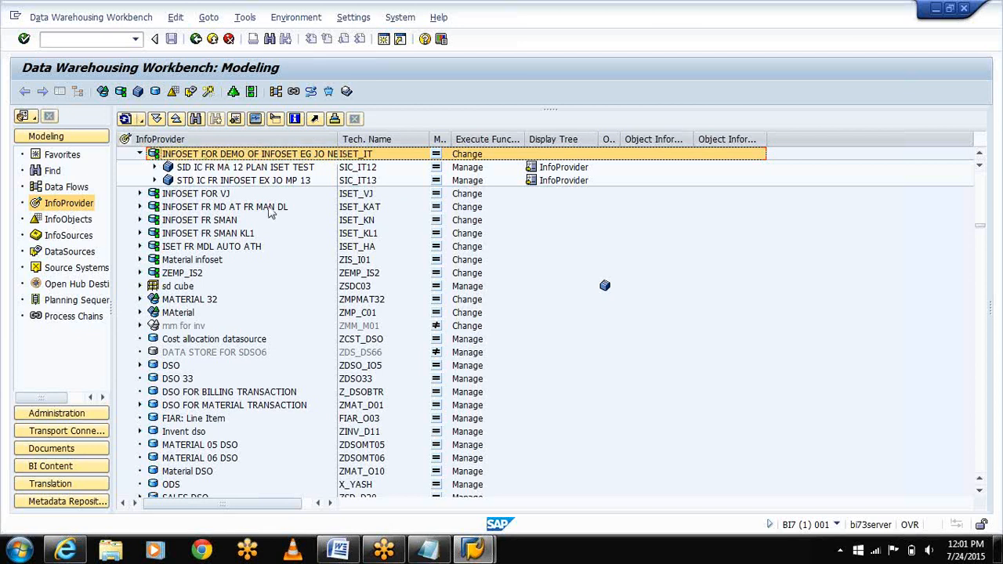
Display the data of ISET_IT and choose all key figures plus SIC_IT12's CUST ID and PROD ID as output fields.
right_click(222, 157)
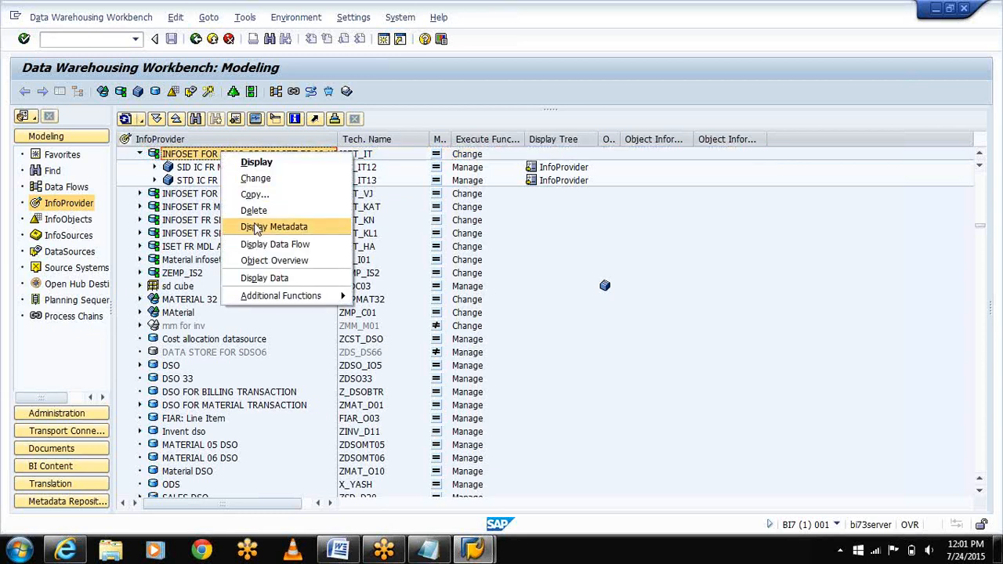
click(271, 279)
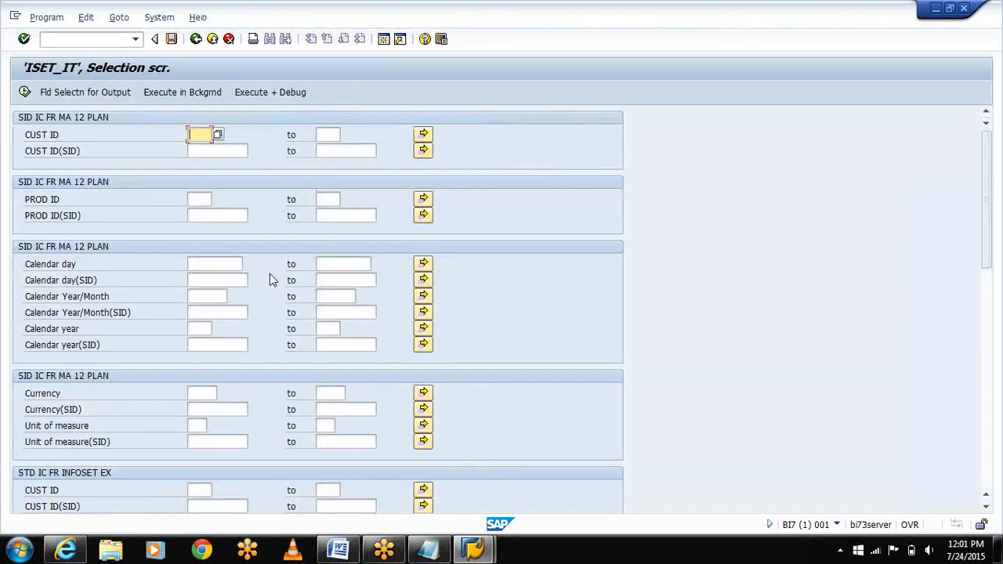
click(105, 96)
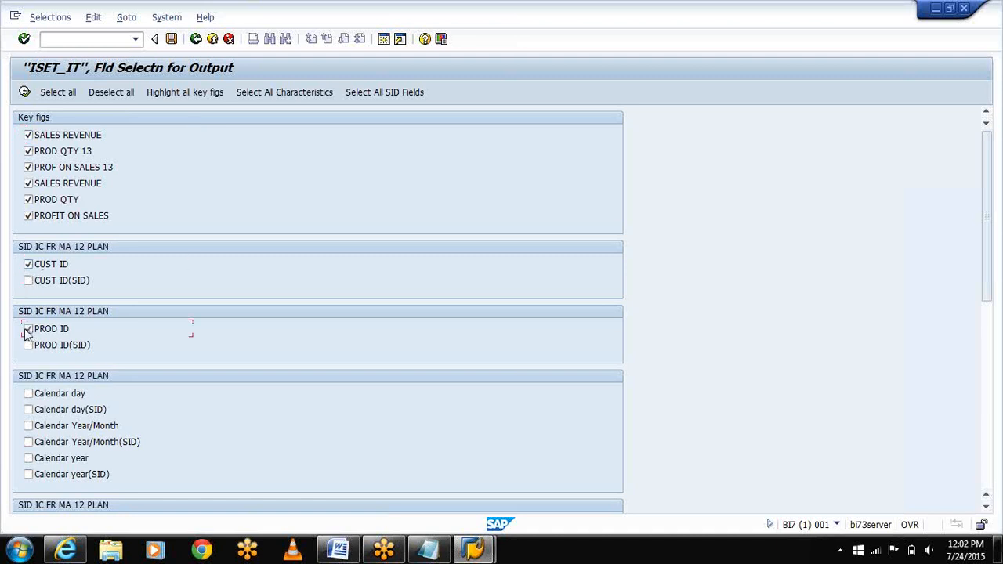
Add Calendar day, Currency and Unit of measure of STD IC FR INFOSET EX to the output fields.
click(988, 402)
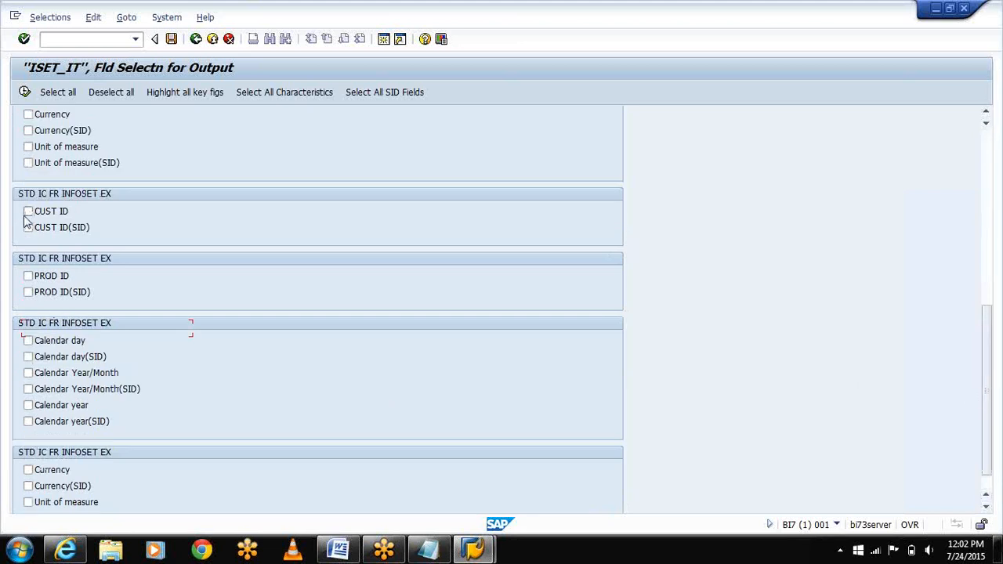
click(28, 341)
click(29, 471)
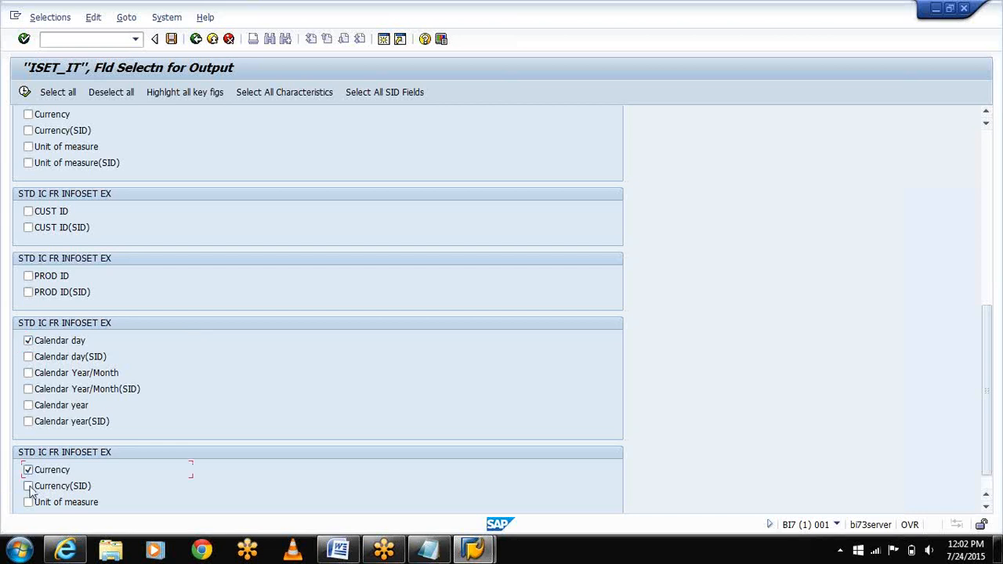
click(29, 502)
scroll(988, 488, down, 1)
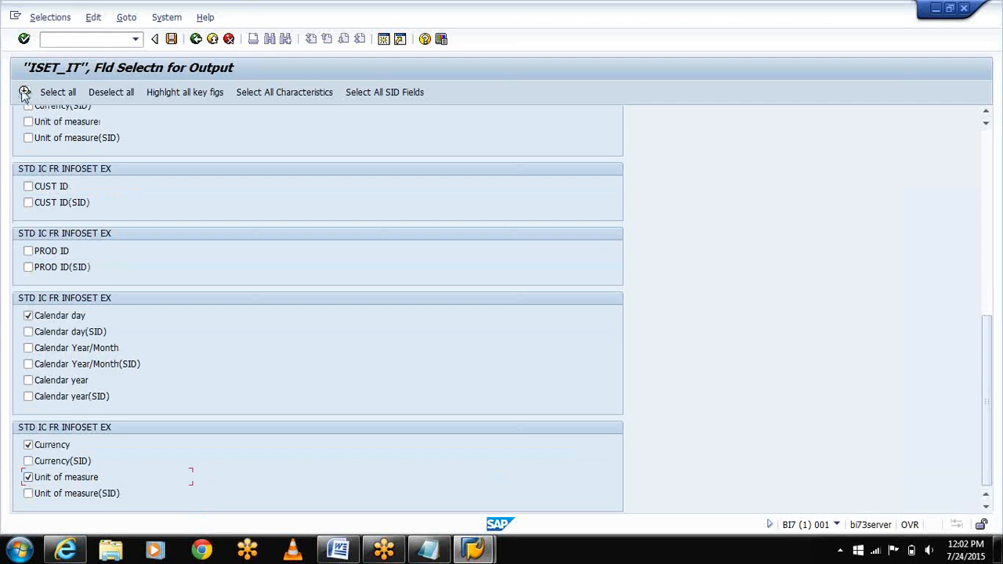
Run the ISET_IT data display to view the list output, and return to the selection screen.
click(24, 93)
click(24, 92)
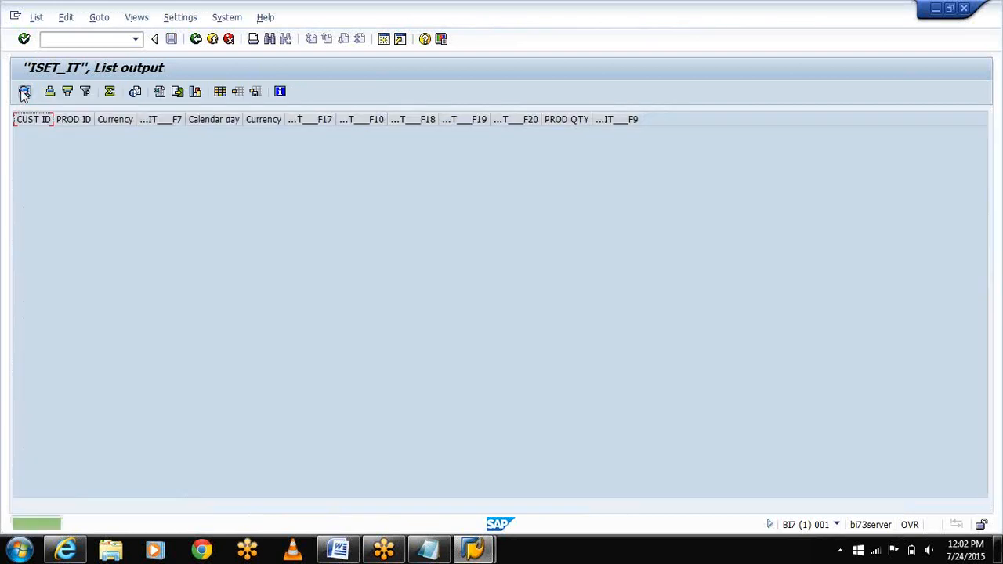
click(195, 40)
click(195, 40)
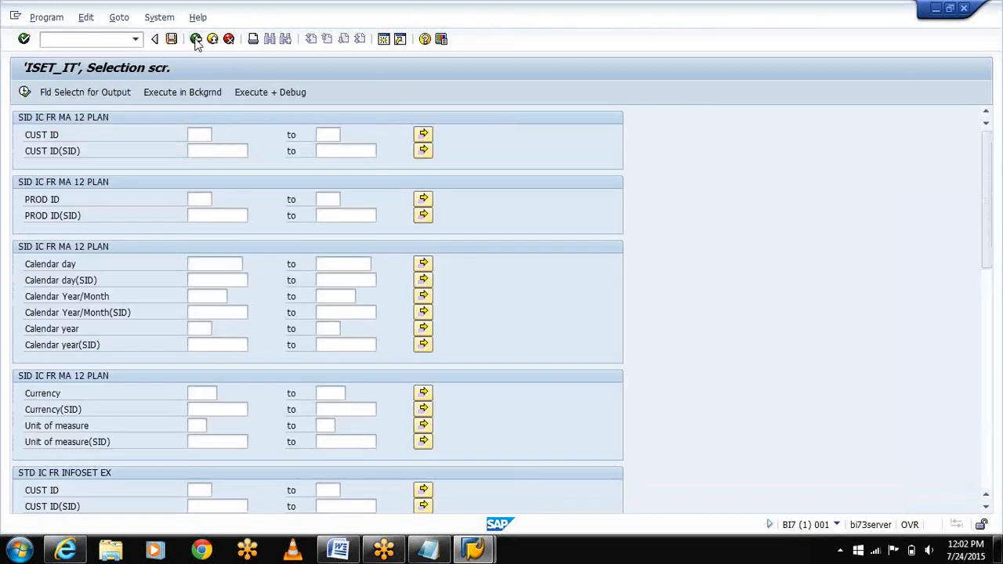
Reset the output field selection of ISET_IT by deselecting all fields, and choose the six key figures for output.
key(alt+Tab)
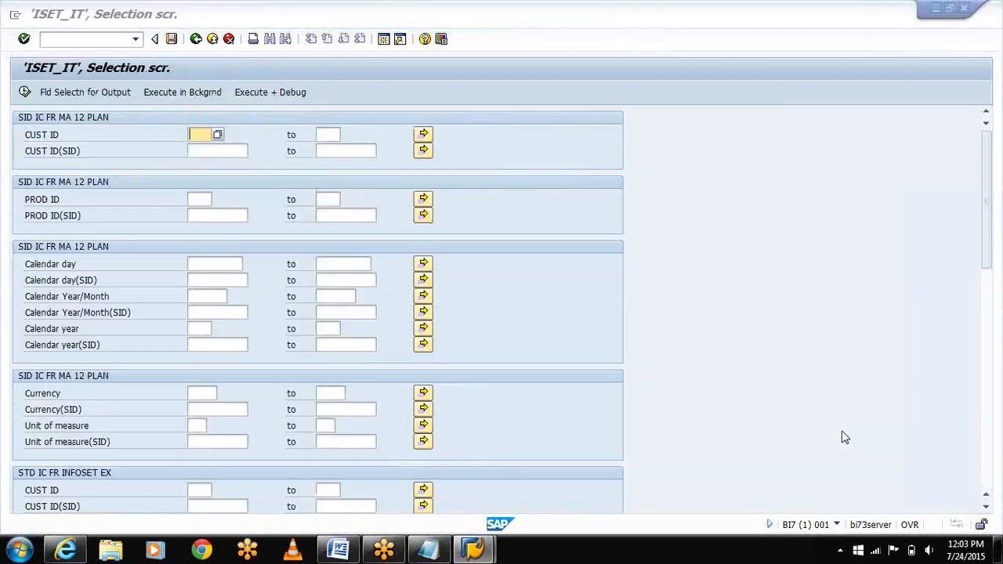
click(742, 7)
click(78, 92)
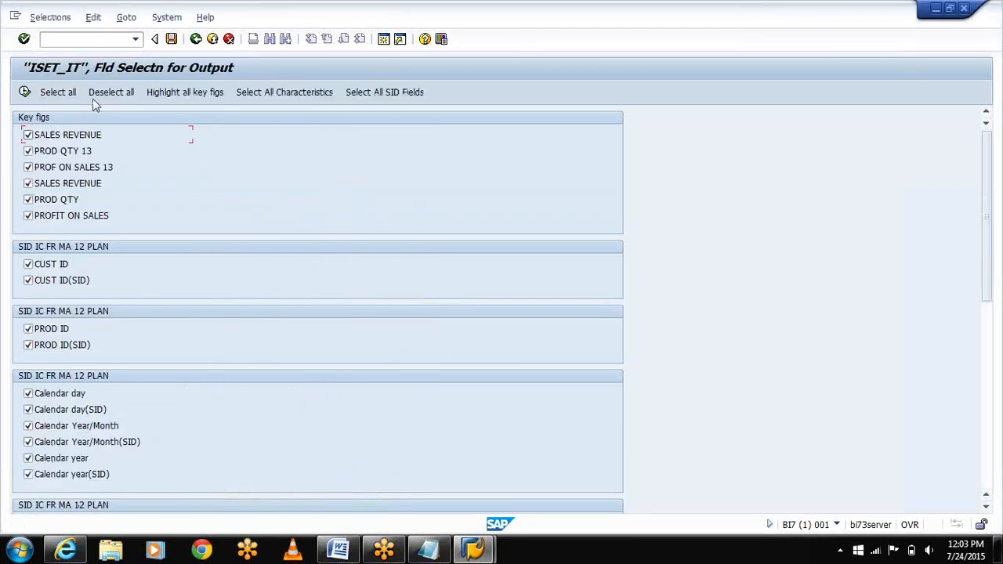
click(98, 93)
click(32, 150)
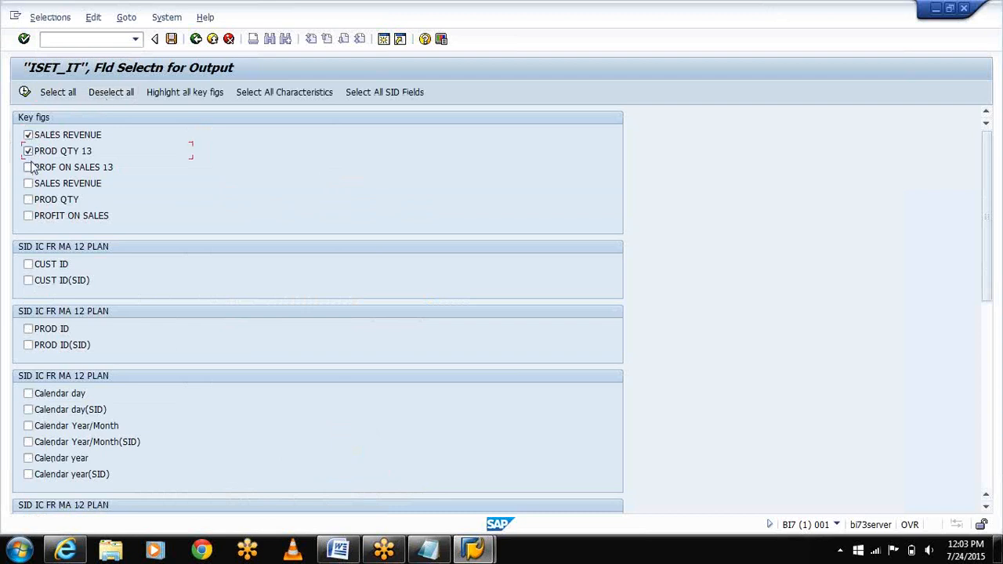
click(29, 168)
click(29, 184)
click(28, 200)
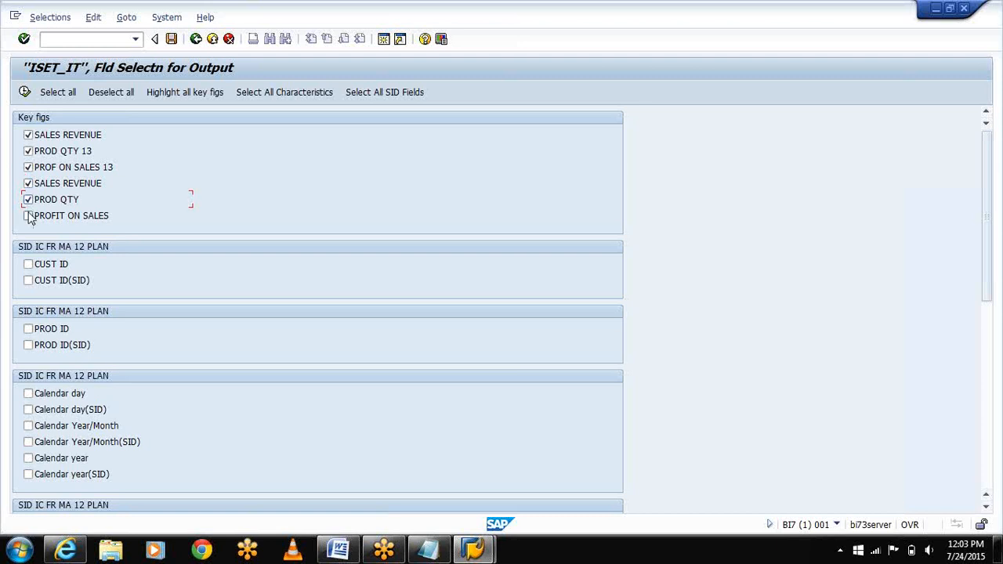
click(28, 216)
Add CUST ID, PROD ID, Calendar day, Currency and Unit of measure of SID IC FR MA 12 PLAN to the output fields.
click(28, 264)
click(28, 330)
click(29, 394)
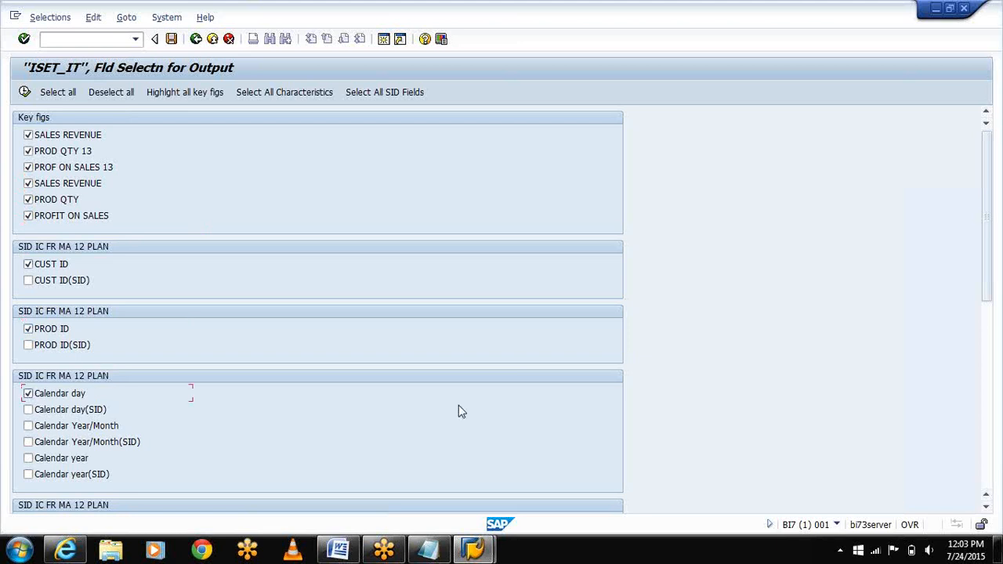
click(989, 478)
click(34, 117)
click(35, 117)
click(31, 149)
Add CUST ID, PROD ID, Calendar day, Currency and Unit of measure of STD IC FR INFOSET EX to the output fields.
click(29, 213)
click(28, 277)
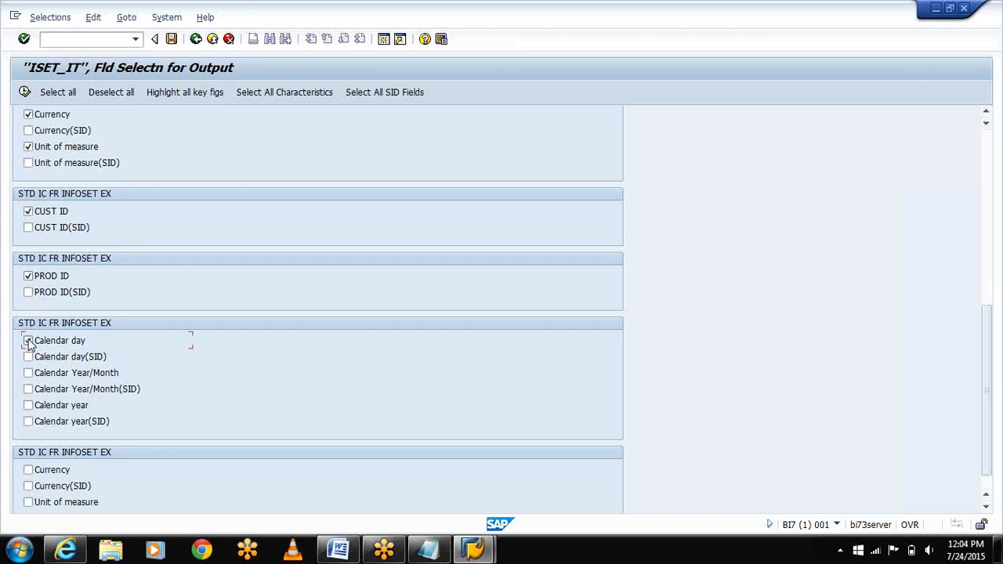
click(28, 472)
click(28, 470)
Run the data display with the fields of both InfoCubes, view the joined records, and return to the InfoProvider tree.
click(24, 92)
click(24, 92)
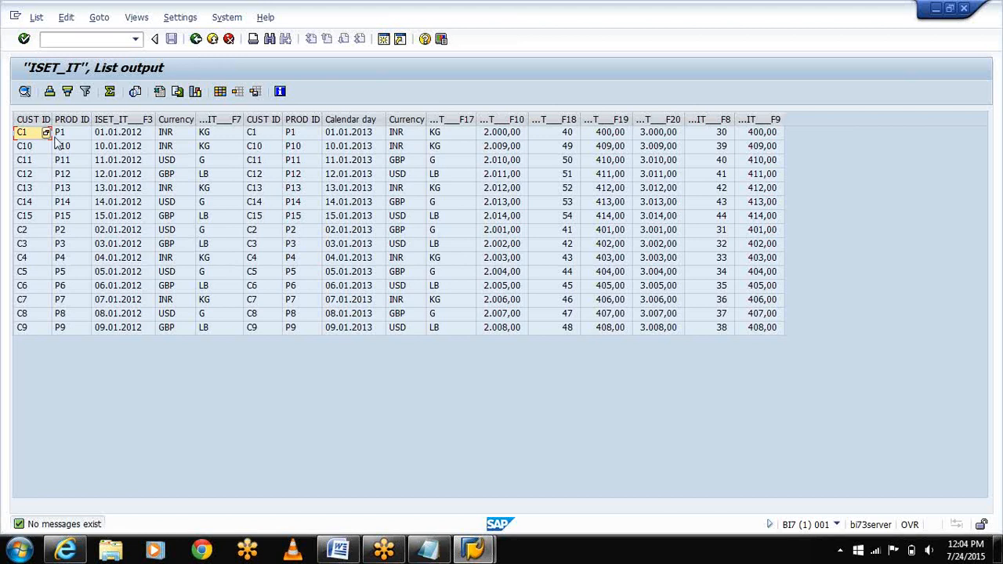
click(196, 39)
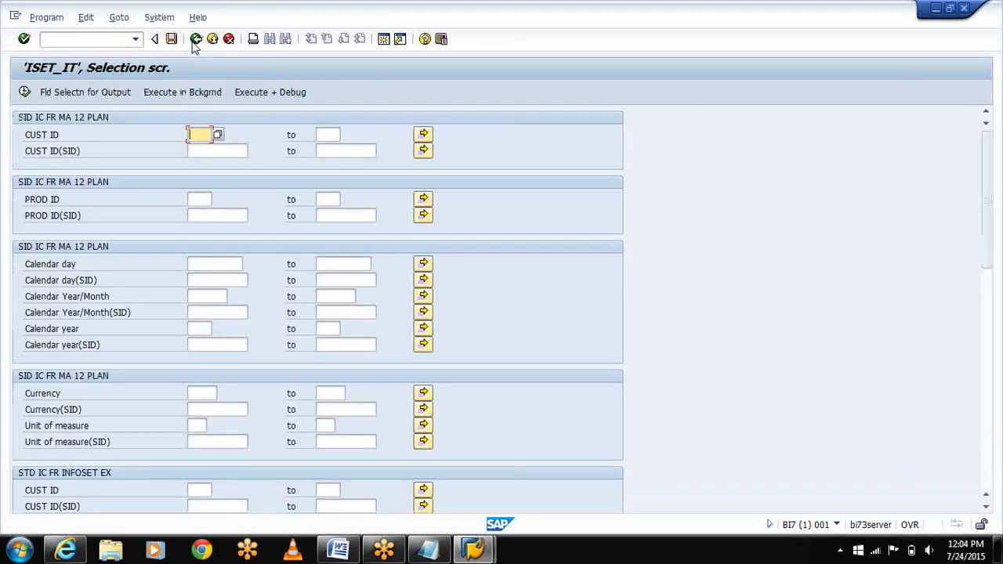
click(196, 40)
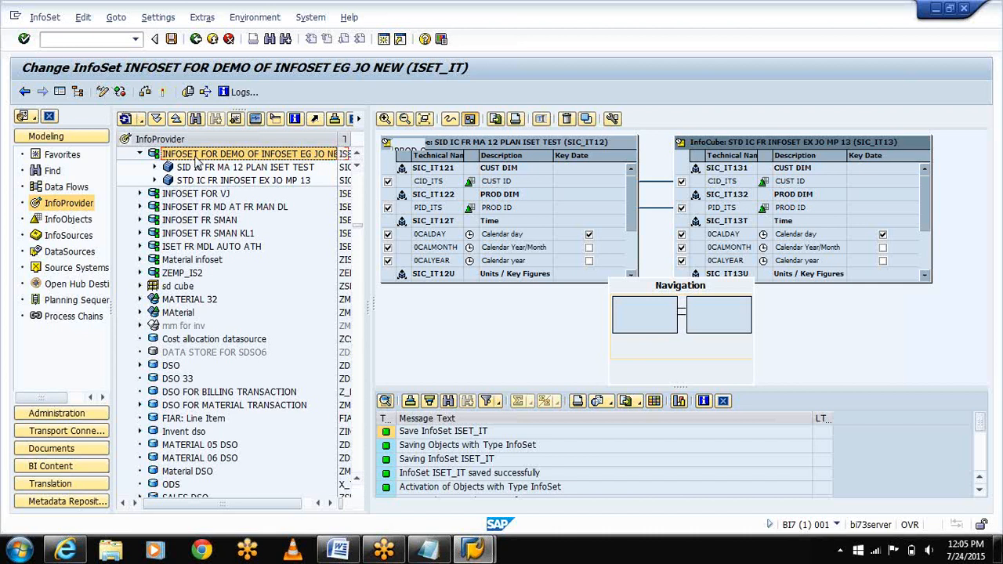
Display the data of ISET_IT again and remove PROD QTY 13, the second SALES REVENUE and PROFIT ON SALES from the output fields.
right_click(197, 159)
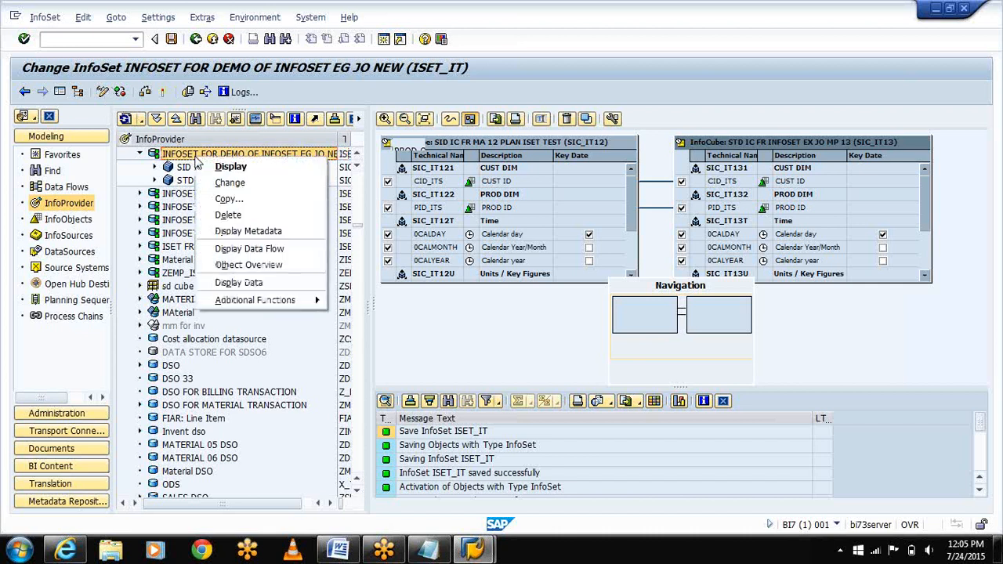
click(252, 284)
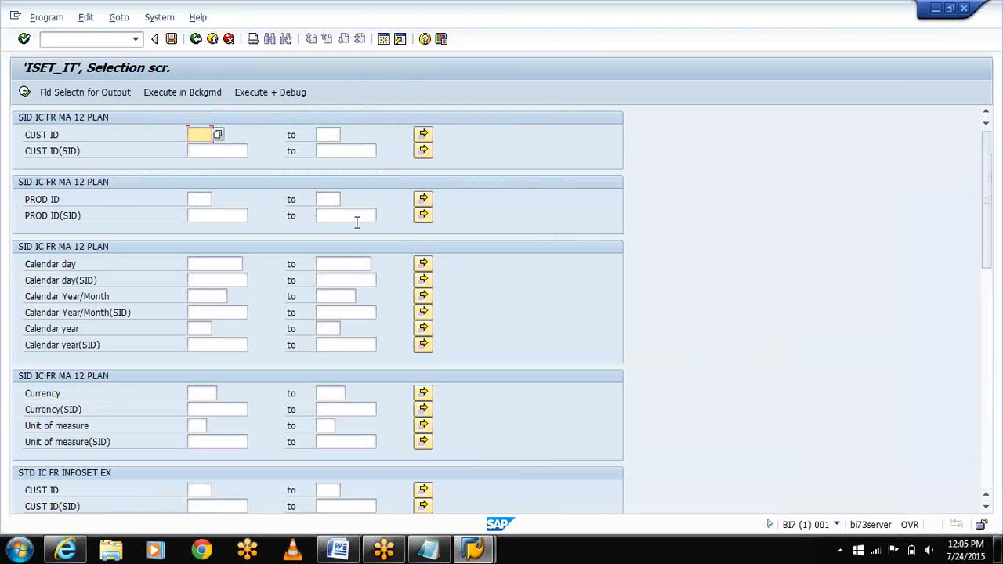
click(69, 94)
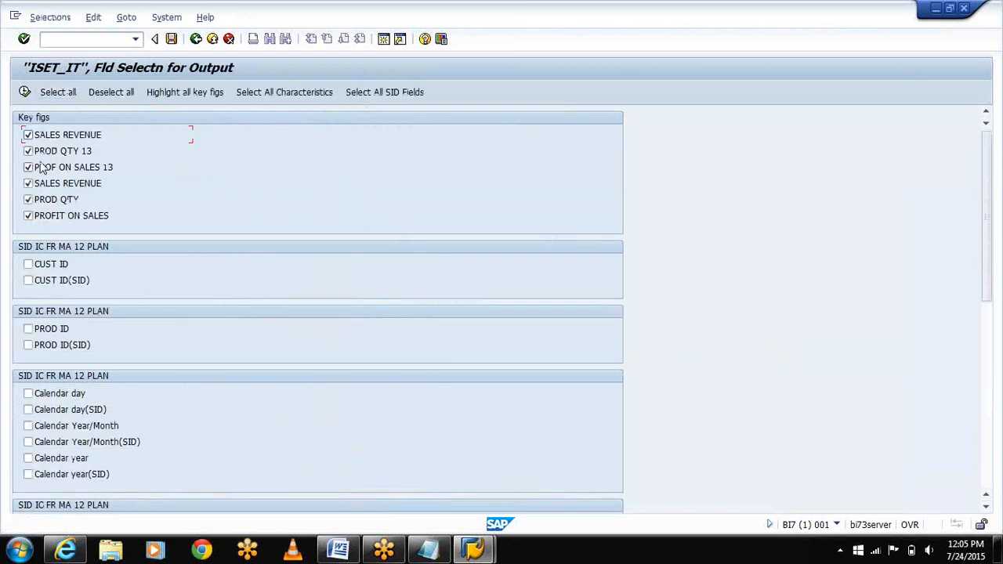
click(28, 151)
click(28, 184)
click(29, 215)
Add CUST ID, PROD ID and Calendar day of SID IC FR MA 12 PLAN, plus both InfoCubes' Currency and Unit of measure, to the output.
click(28, 267)
click(29, 330)
click(28, 394)
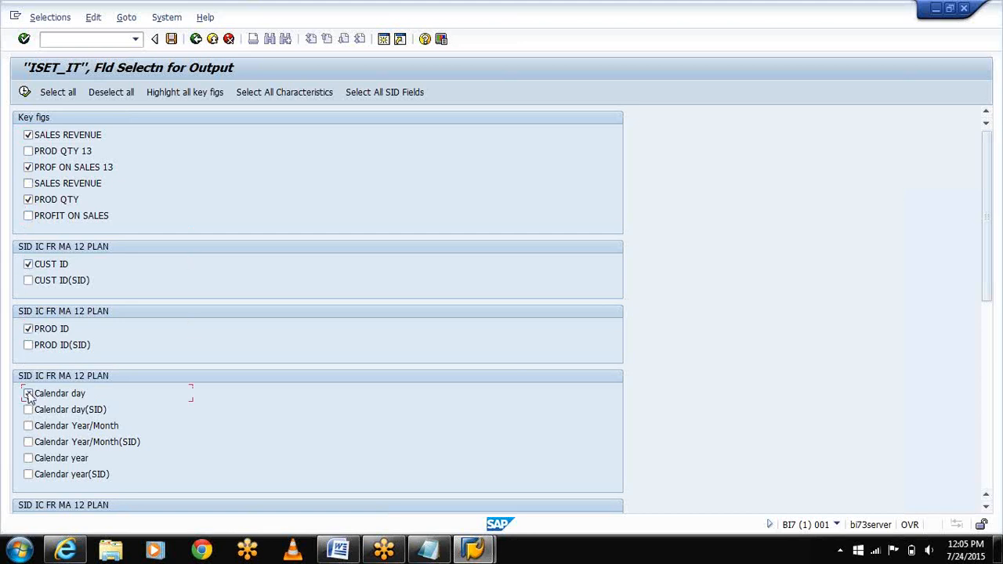
click(985, 369)
click(28, 470)
click(29, 502)
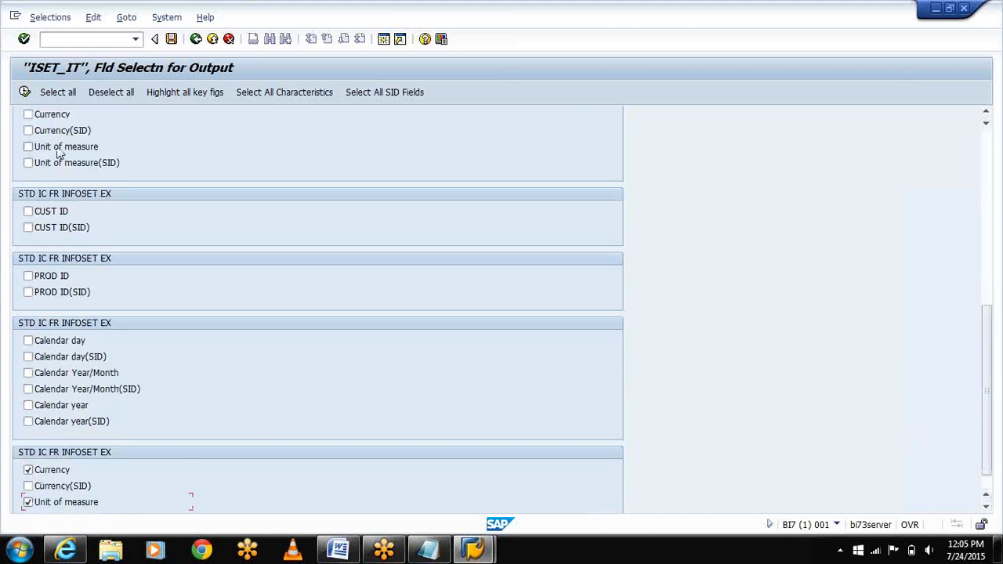
Run the data display with the reduced key figure selection, view the list output, and go back to the InfoProvider tree.
click(23, 93)
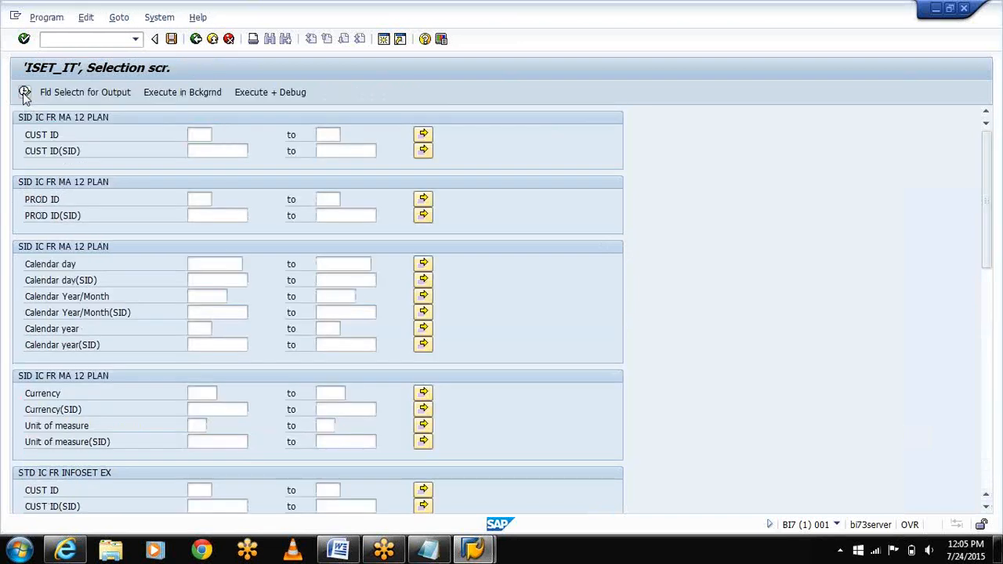
click(23, 93)
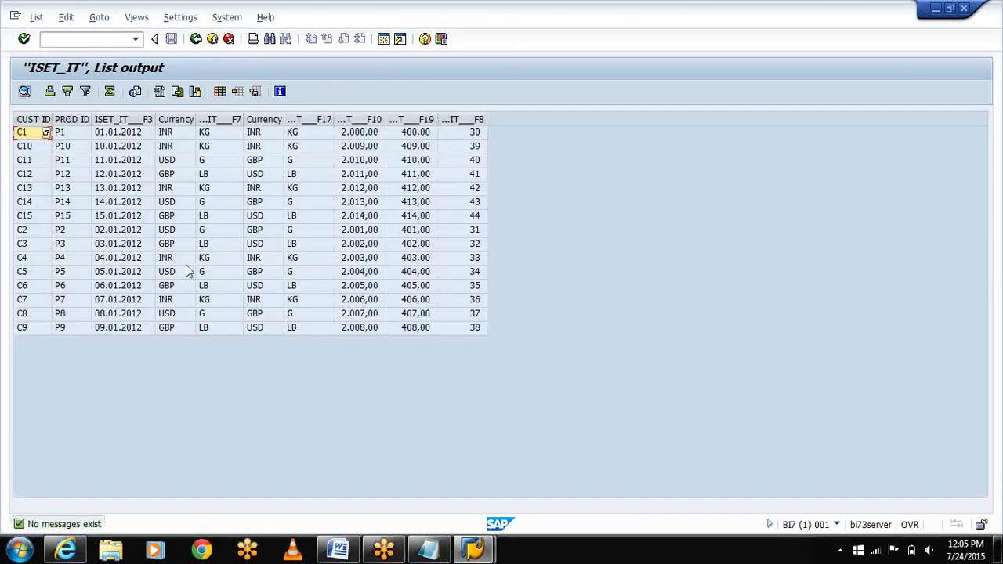
click(196, 41)
click(197, 40)
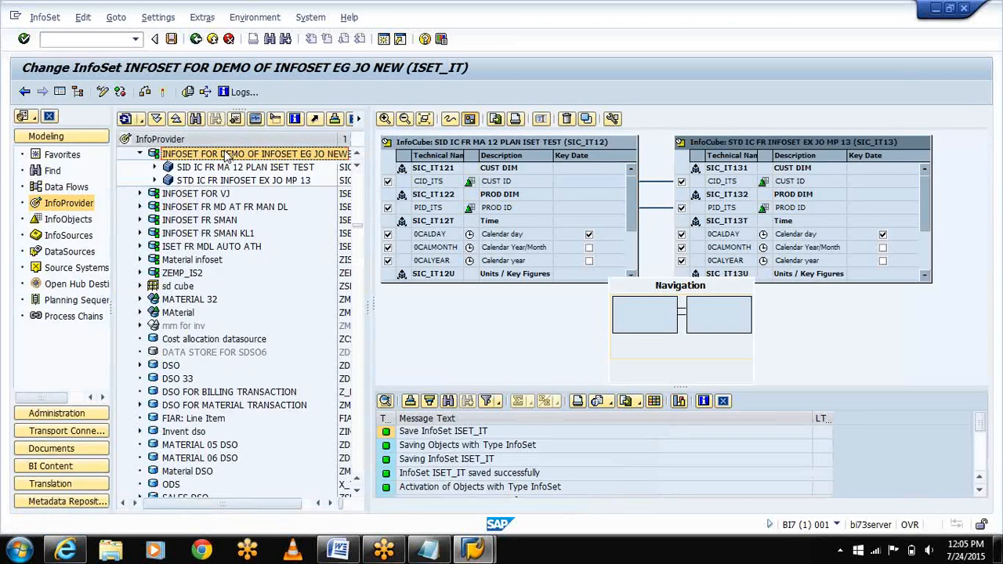
Display the data flow of ISET_IT with its start objects expanded downwards, and examine the chain to the source system.
right_click(226, 156)
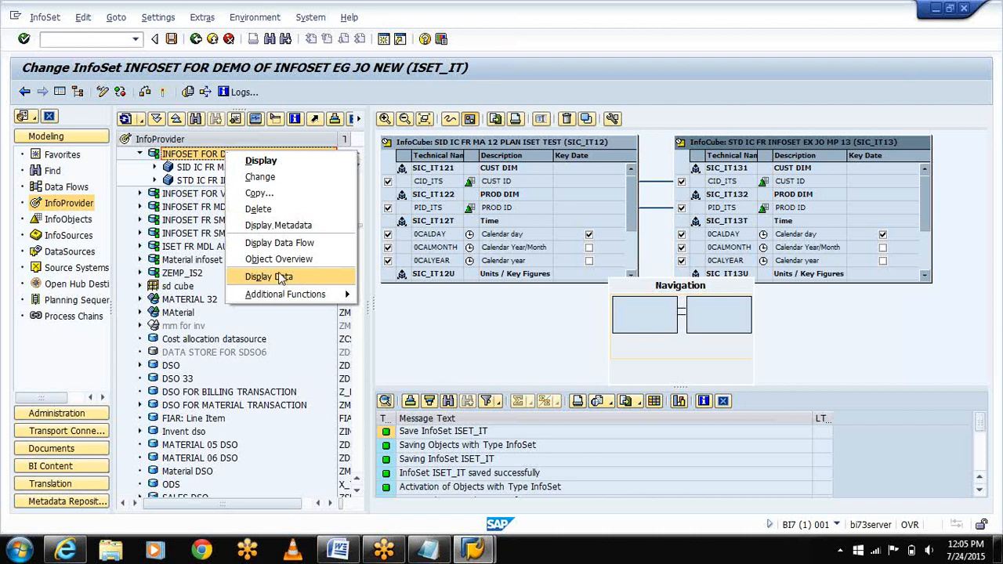
click(279, 243)
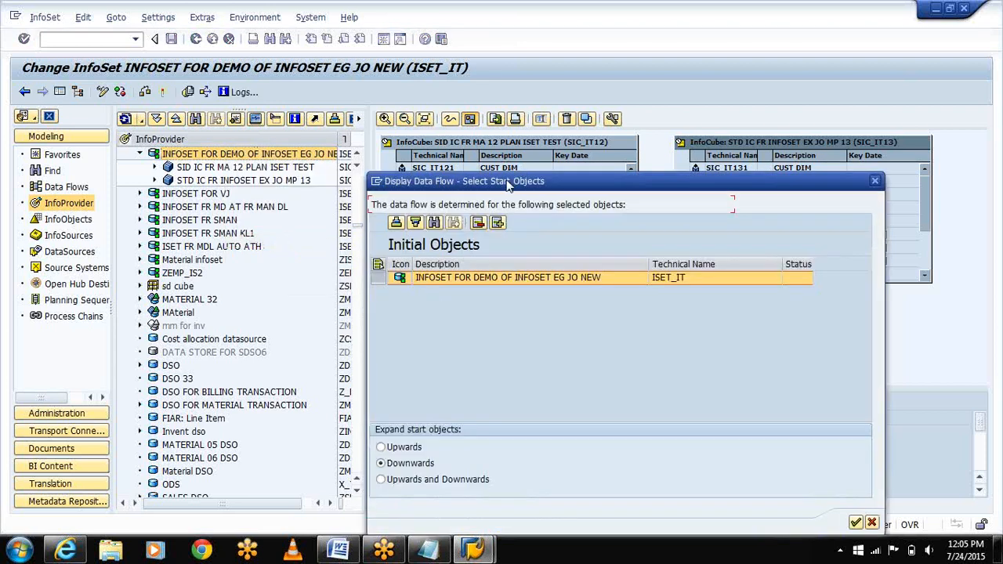
drag(507, 179, 512, 147)
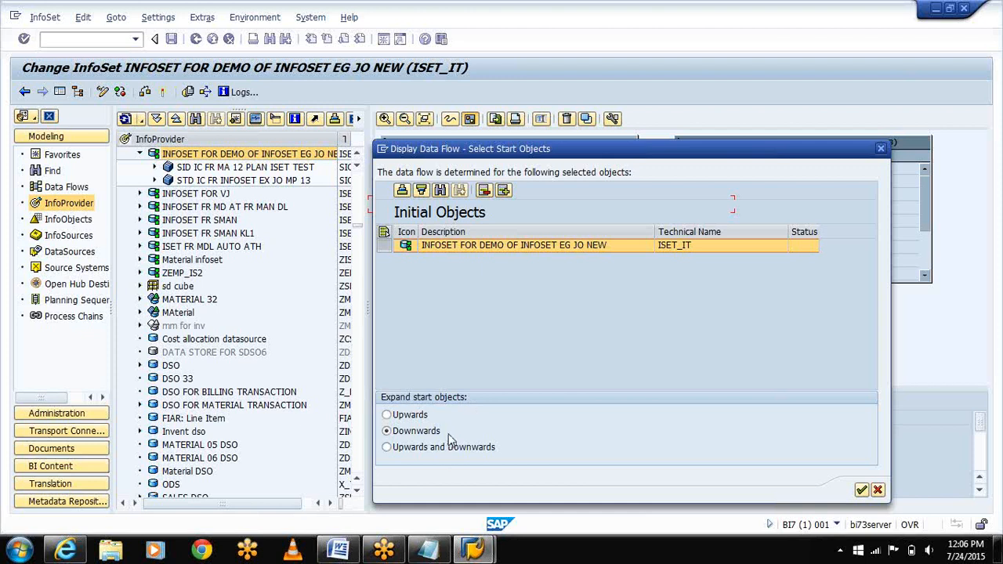
click(862, 490)
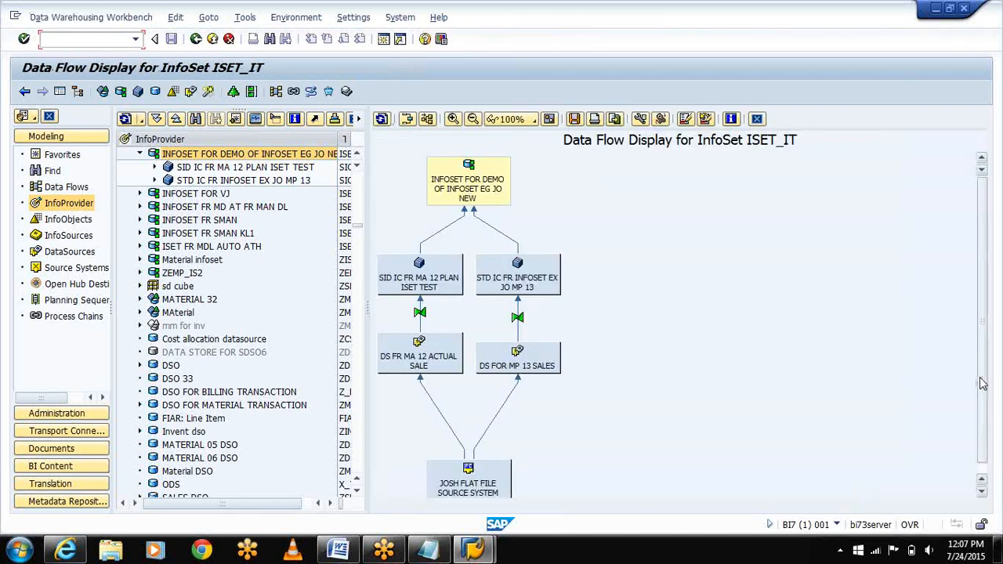
drag(982, 383, 984, 396)
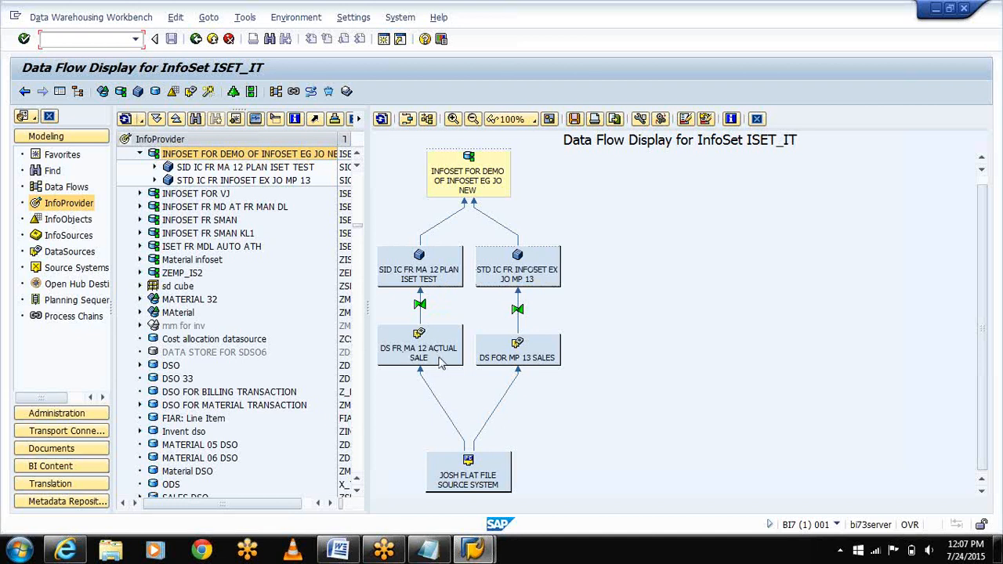
click(558, 350)
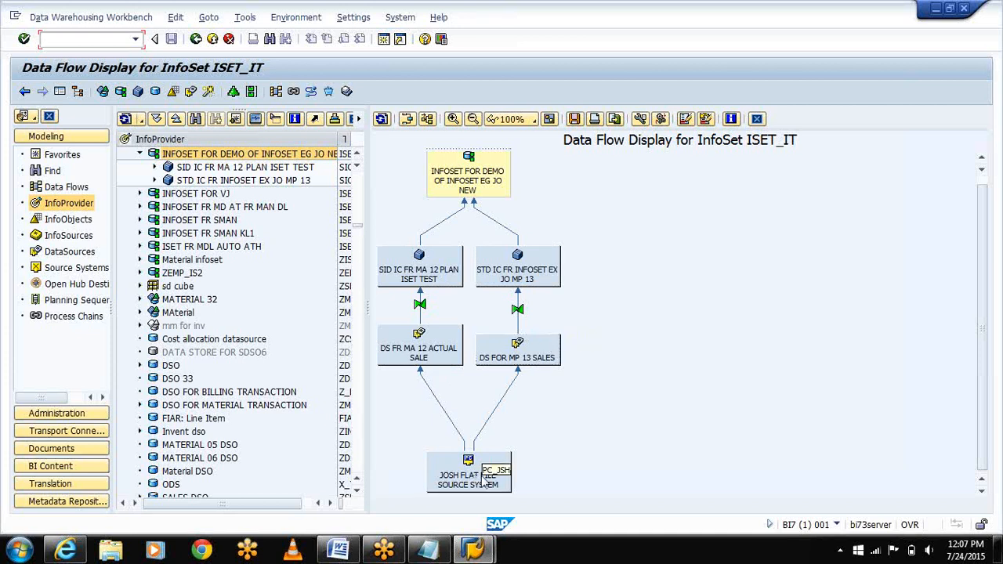
Show technical names in the ISET_IT data flow, examine it down to the source system, and switch to k-onlines.com in Internet Explorer.
click(641, 119)
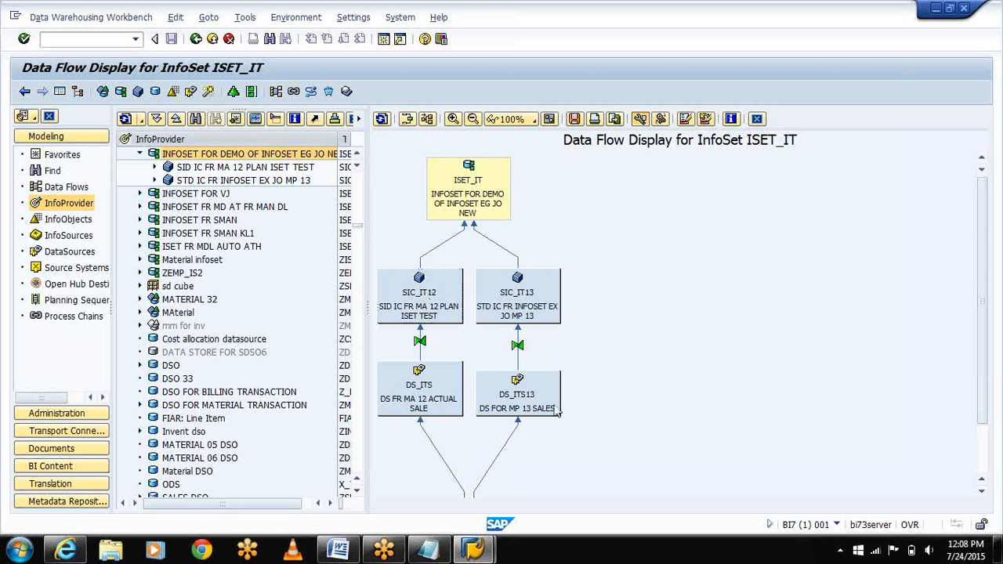
click(982, 489)
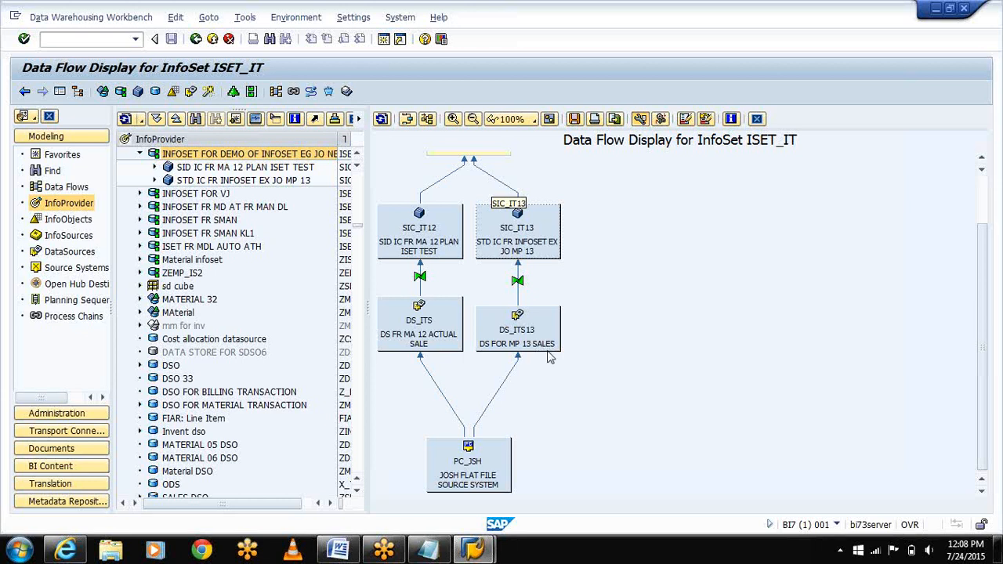
click(66, 553)
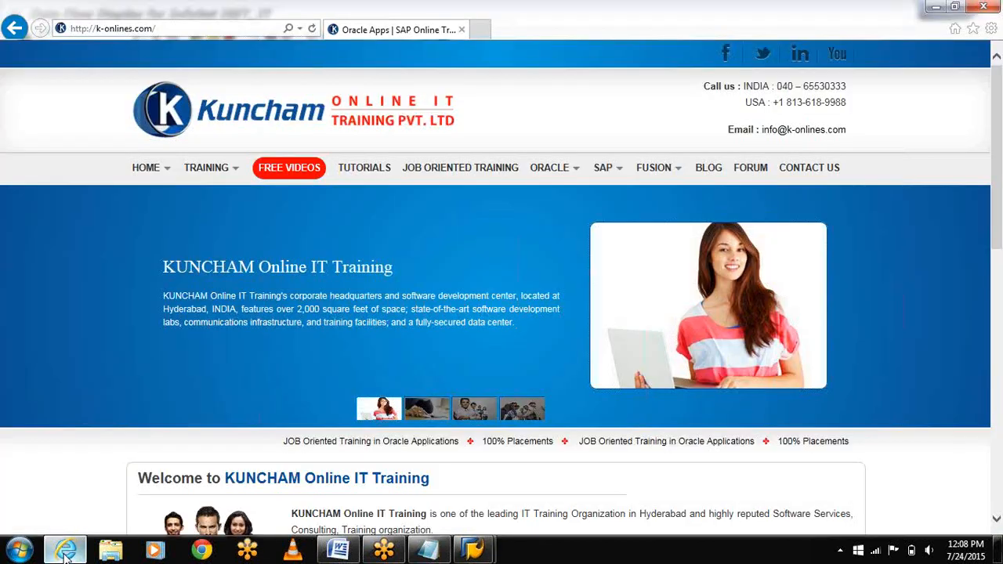